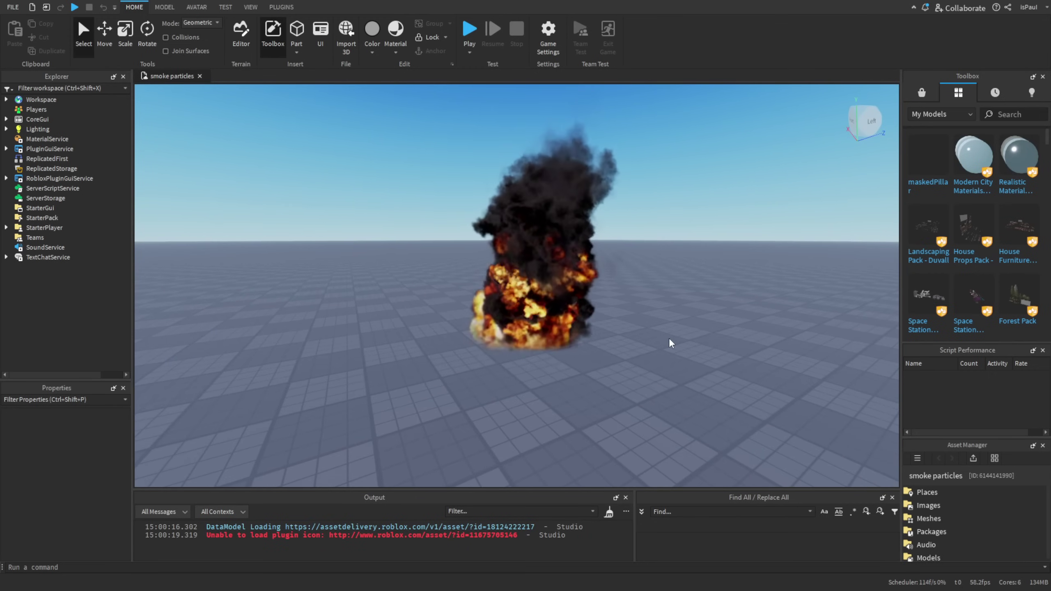
Step: Select the part producing the fire and smoke and examine the properties of its ParticleEmitter
{"action": "left_click", "coordinate": [524, 336]}
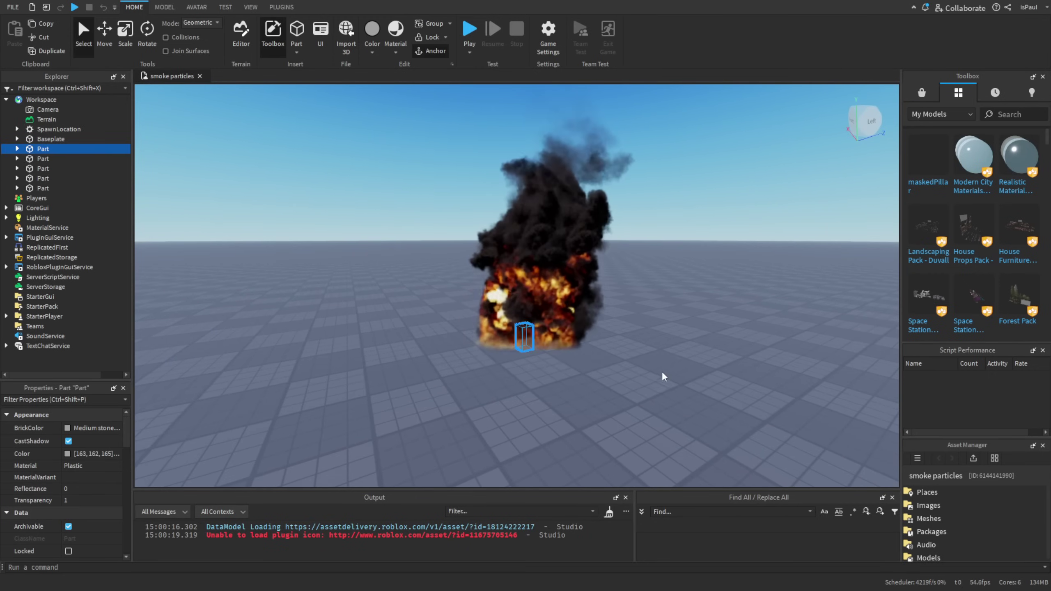
{"action": "left_click", "coordinate": [17, 148]}
{"action": "left_click", "coordinate": [62, 159]}
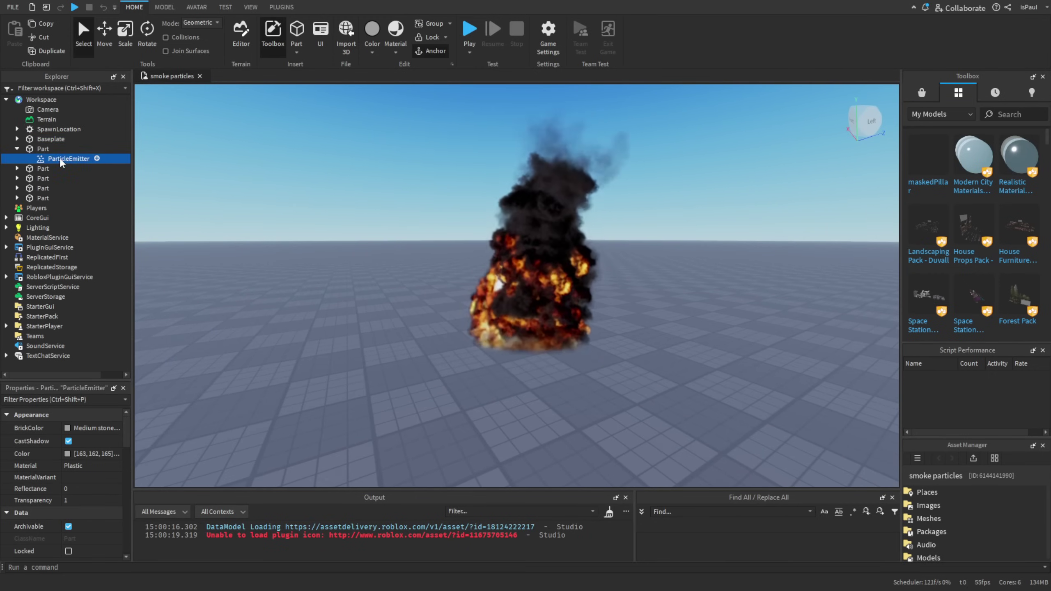
{"action": "left_click_drag", "start_coordinate": [126, 427], "coordinate": [163, 486]}
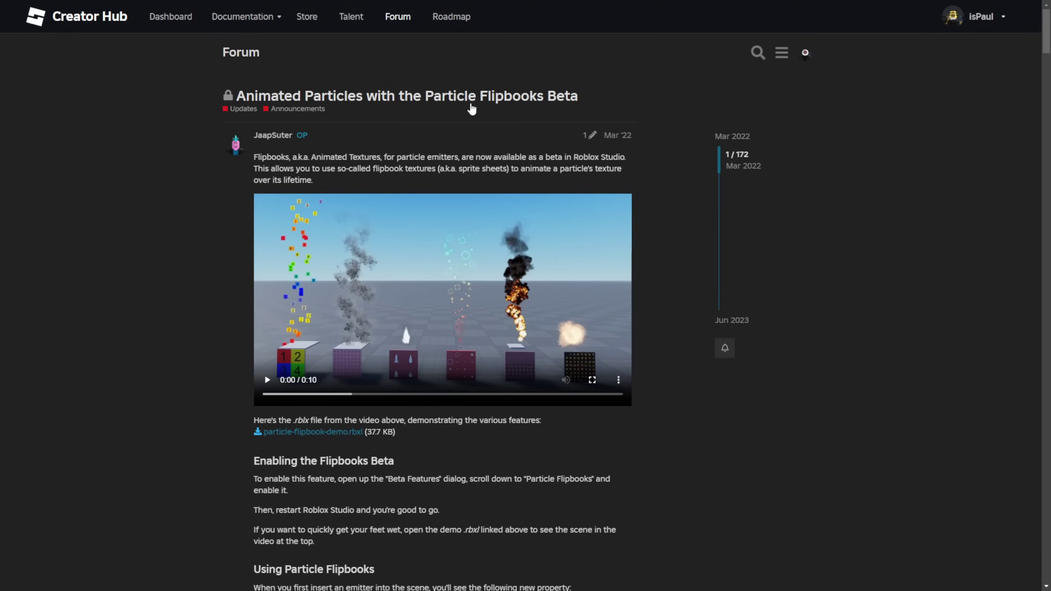
Step: Switch to the forum post on the Particle Flipbooks Beta and watch its demo video in full screen
{"action": "scroll", "coordinate": [749, 135], "scroll_direction": "down", "scroll_amount": 2}
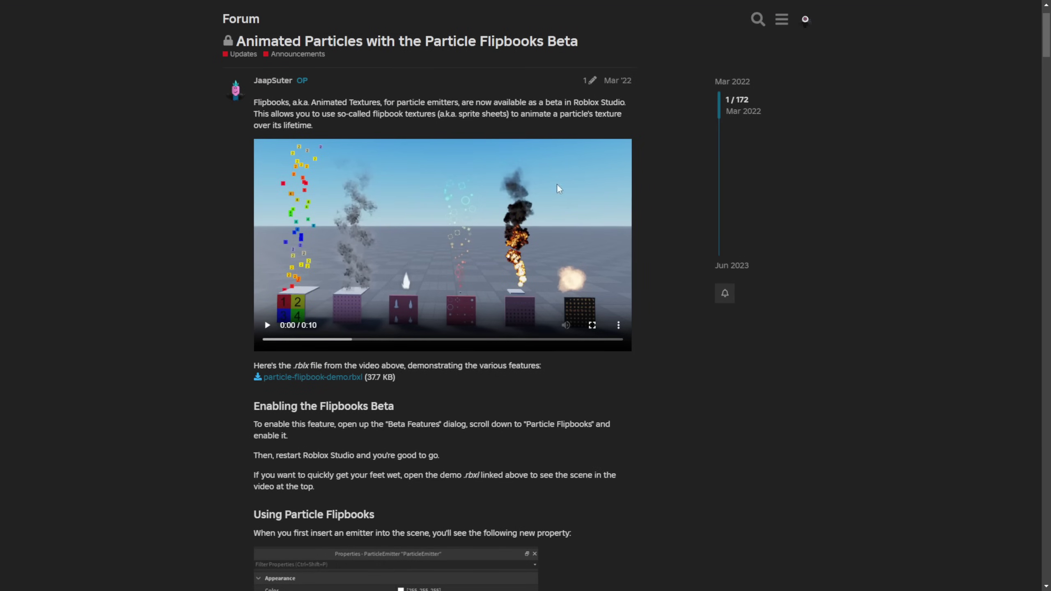
{"action": "left_click", "coordinate": [503, 212]}
{"action": "scroll", "coordinate": [502, 212], "scroll_direction": "up", "scroll_amount": 2}
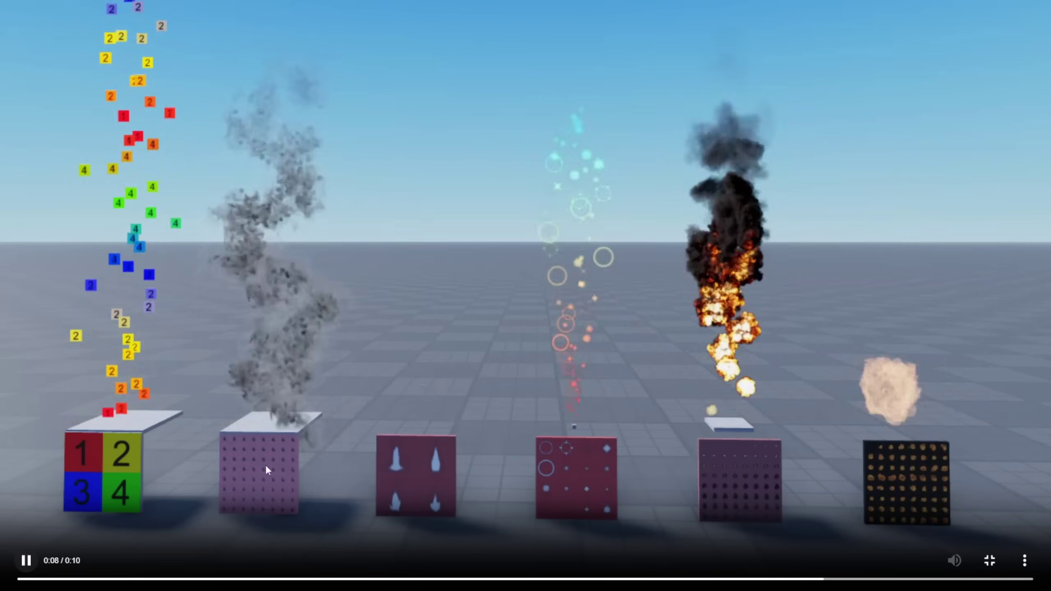
{"action": "key", "text": "Left"}
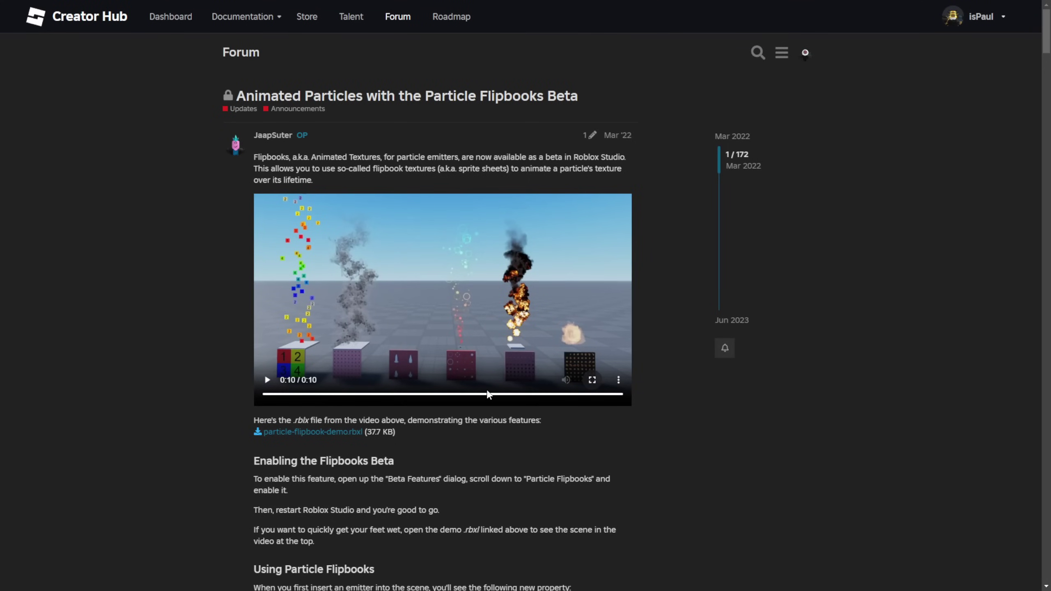
Step: View the 8x8 explosion flipbook texture enlarged, then locate the particle-flipbook-demo.rbxl download in the post
{"action": "scroll", "coordinate": [480, 364], "scroll_direction": "down", "scroll_amount": 15}
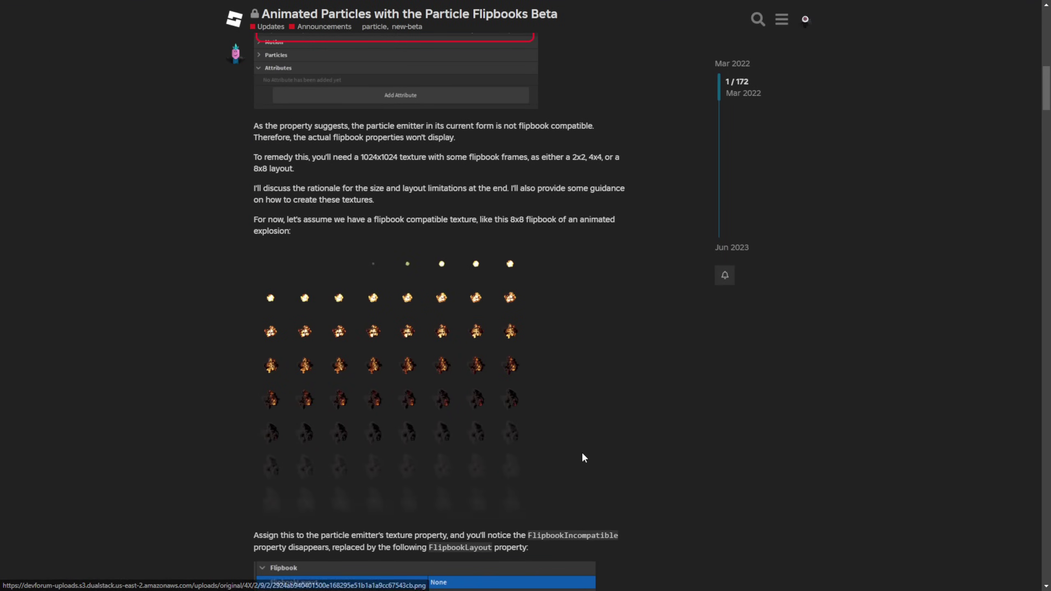
{"action": "left_click", "coordinate": [437, 497]}
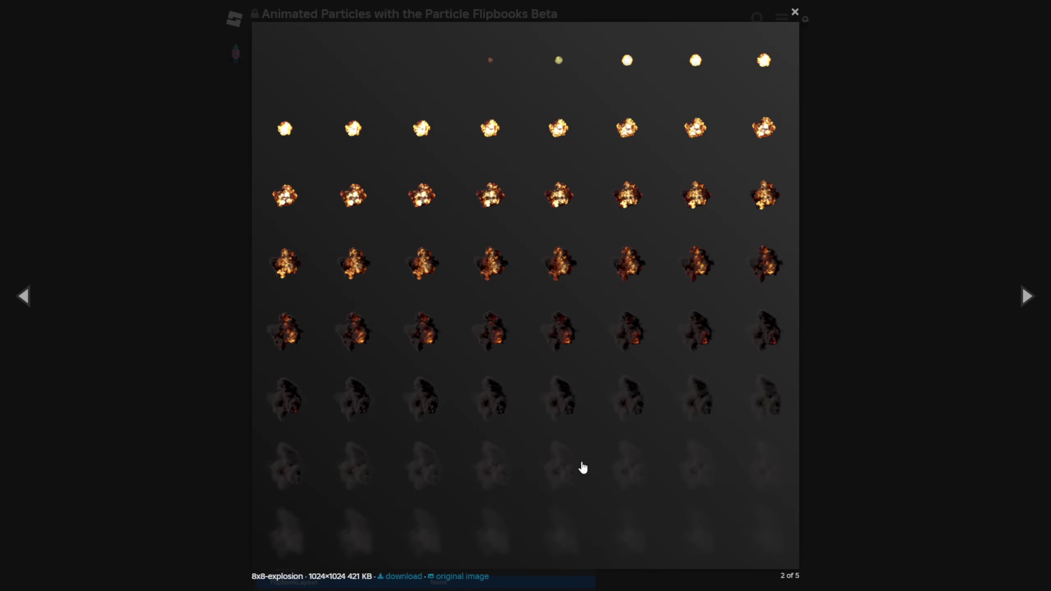
{"action": "left_click", "coordinate": [888, 397]}
{"action": "scroll", "coordinate": [644, 396], "scroll_direction": "up", "scroll_amount": 15}
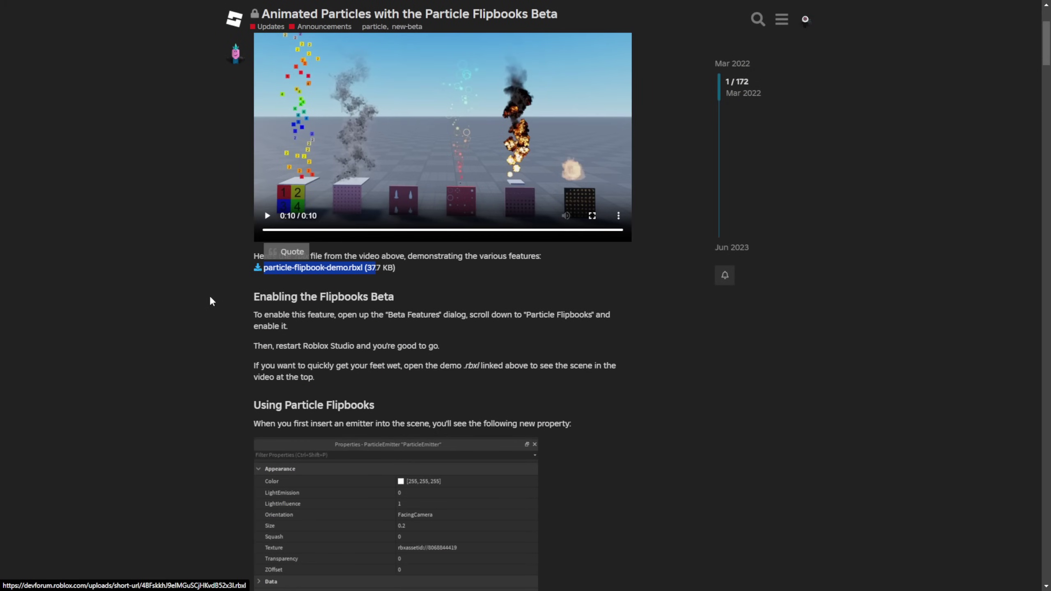
Step: Read the post's overview of the flipbook properties and its explanation of FlipbookFramerate
{"action": "scroll", "coordinate": [300, 285], "scroll_direction": "down", "scroll_amount": 10}
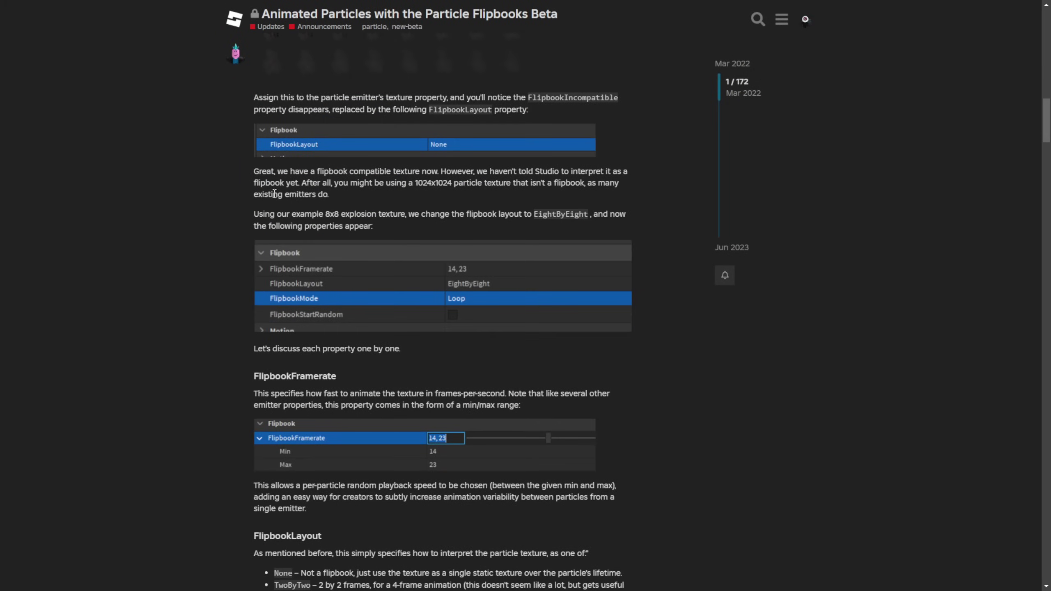
{"action": "scroll", "coordinate": [327, 339], "scroll_direction": "up", "scroll_amount": 1}
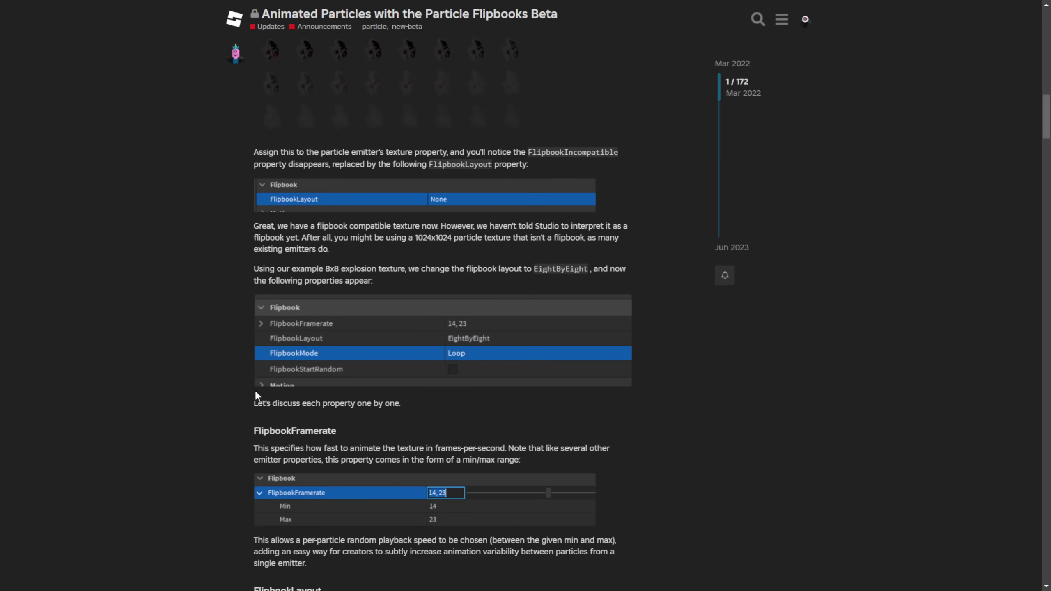
{"action": "scroll", "coordinate": [303, 392], "scroll_direction": "down", "scroll_amount": 5}
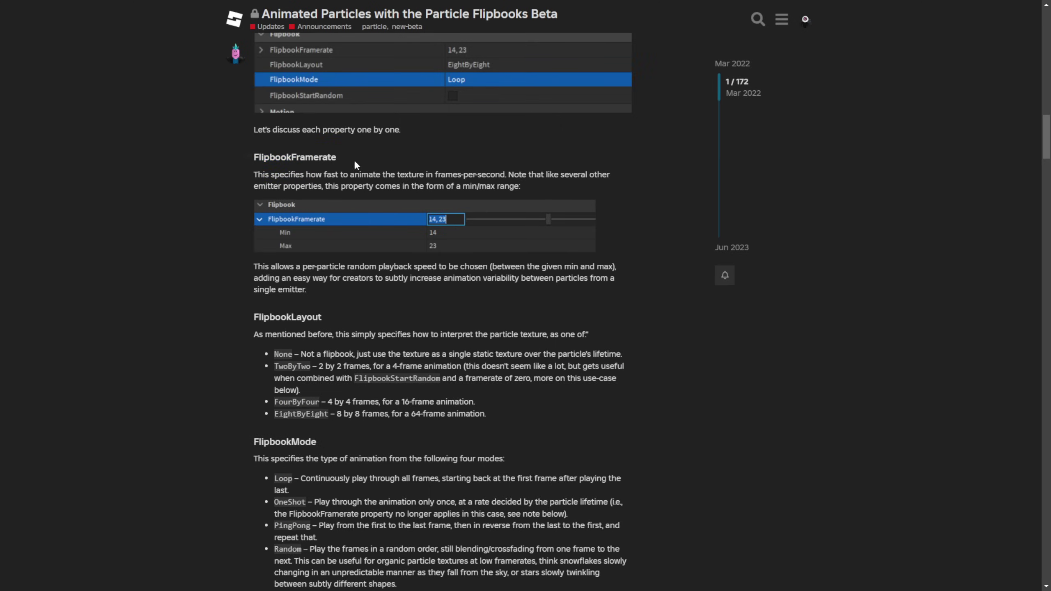
{"action": "left_click", "coordinate": [273, 176]}
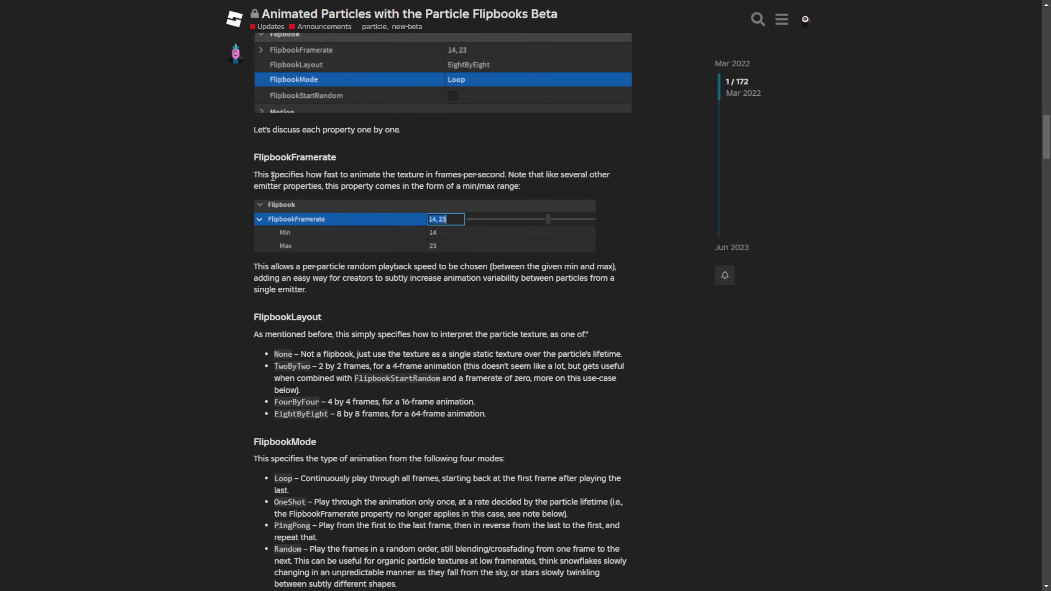
{"action": "left_click", "coordinate": [393, 174]}
{"action": "left_click", "coordinate": [447, 187]}
{"action": "scroll", "coordinate": [280, 180], "scroll_direction": "down", "scroll_amount": 3}
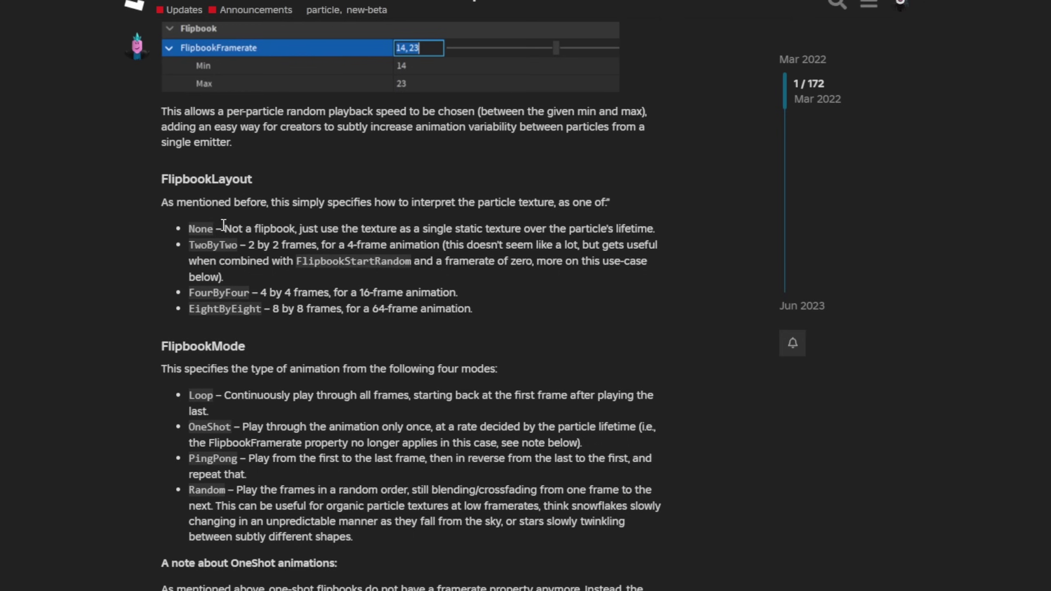
Step: Read the FlipbookLayout options None, TwoByTwo, FourByFour and EightByEight in the forum post
{"action": "left_click_drag", "start_coordinate": [227, 226], "coordinate": [505, 229]}
{"action": "left_click", "coordinate": [409, 289]}
{"action": "left_click", "coordinate": [518, 236]}
{"action": "left_click", "coordinate": [274, 272]}
{"action": "left_click_drag", "start_coordinate": [337, 244], "coordinate": [428, 247]}
{"action": "left_click", "coordinate": [444, 275]}
{"action": "left_click_drag", "start_coordinate": [201, 292], "coordinate": [317, 293]}
{"action": "left_click_drag", "start_coordinate": [232, 310], "coordinate": [268, 311]}
{"action": "left_click_drag", "start_coordinate": [367, 313], "coordinate": [471, 312]}
{"action": "left_click", "coordinate": [461, 331]}
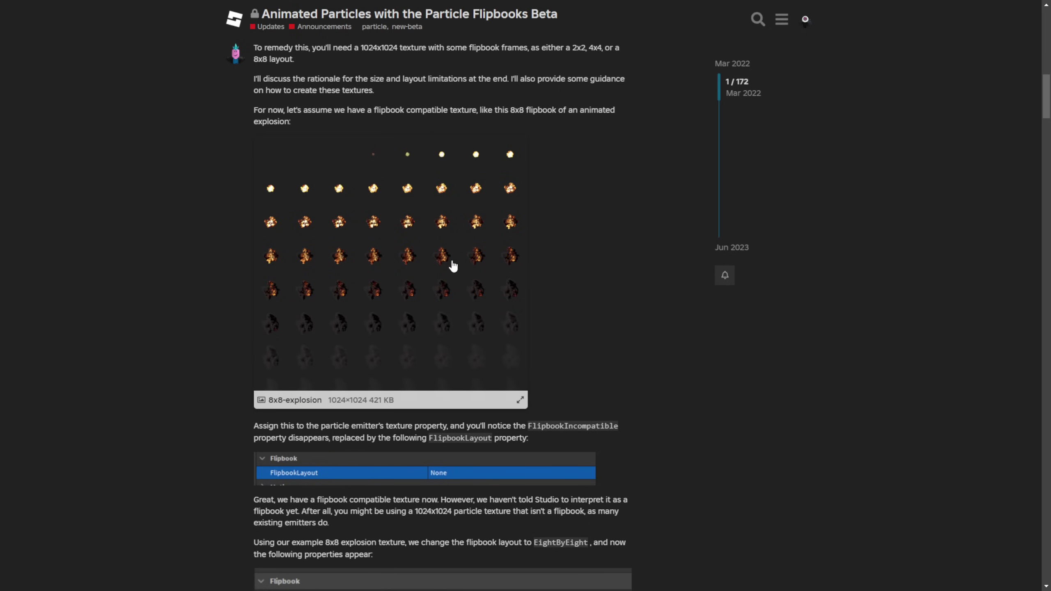
Step: Read the FlipbookMode descriptions for Loop, OneShot, PingPong and Random in the forum post
{"action": "scroll", "coordinate": [202, 240], "scroll_direction": "down", "scroll_amount": 15}
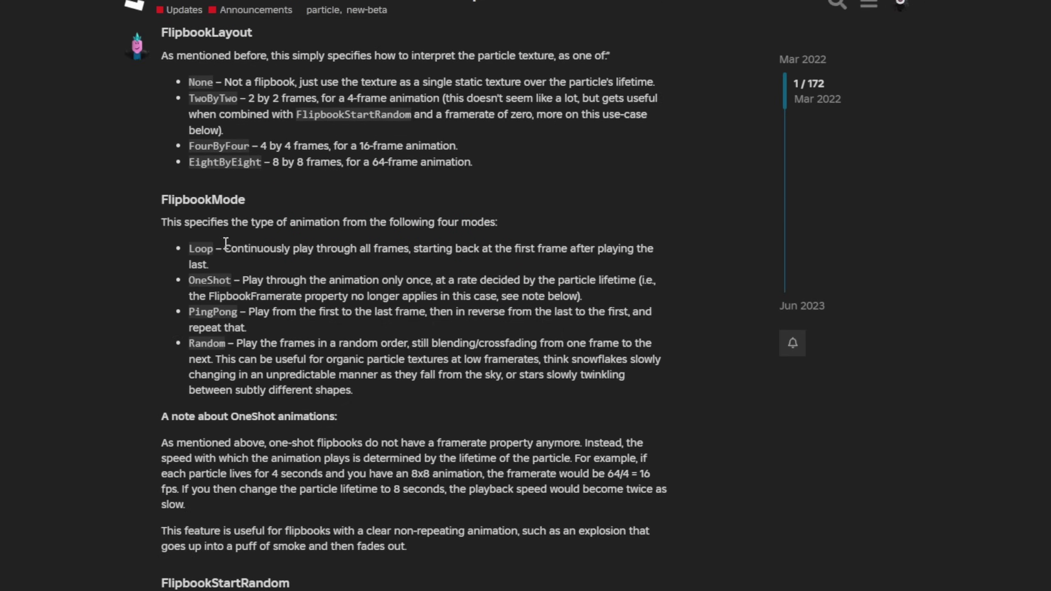
{"action": "scroll", "coordinate": [225, 243], "scroll_direction": "up", "scroll_amount": 5}
{"action": "scroll", "coordinate": [217, 451], "scroll_direction": "down", "scroll_amount": 2}
{"action": "left_click", "coordinate": [134, 418]}
{"action": "left_click", "coordinate": [205, 440]}
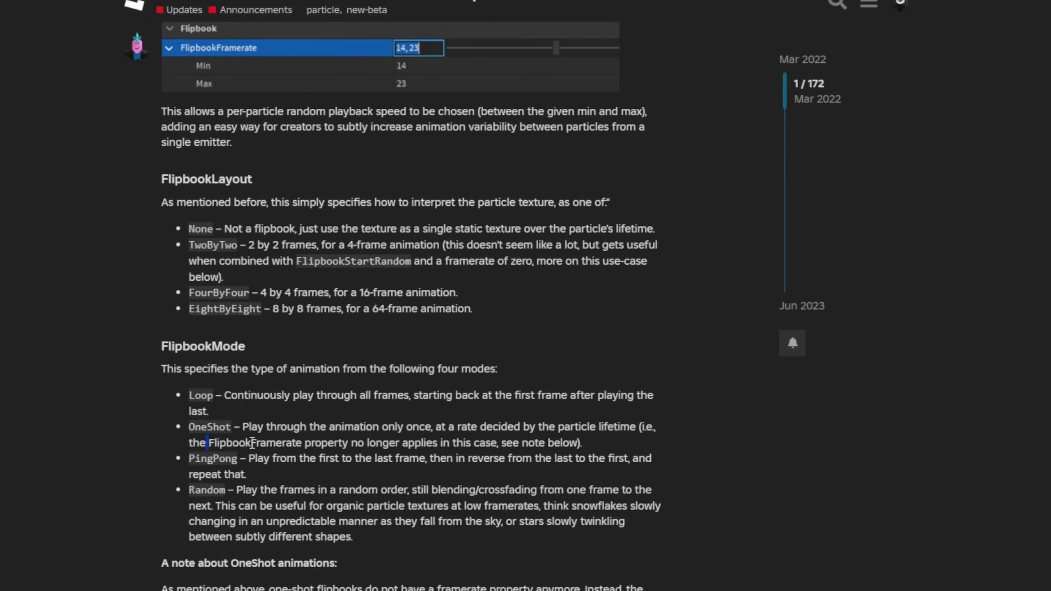
{"action": "left_click", "coordinate": [259, 473]}
{"action": "left_click_drag", "start_coordinate": [219, 492], "coordinate": [469, 491]}
{"action": "left_click", "coordinate": [386, 538]}
{"action": "left_click", "coordinate": [339, 492]}
{"action": "left_click_drag", "start_coordinate": [338, 492], "coordinate": [395, 493]}
{"action": "left_click", "coordinate": [396, 493]}
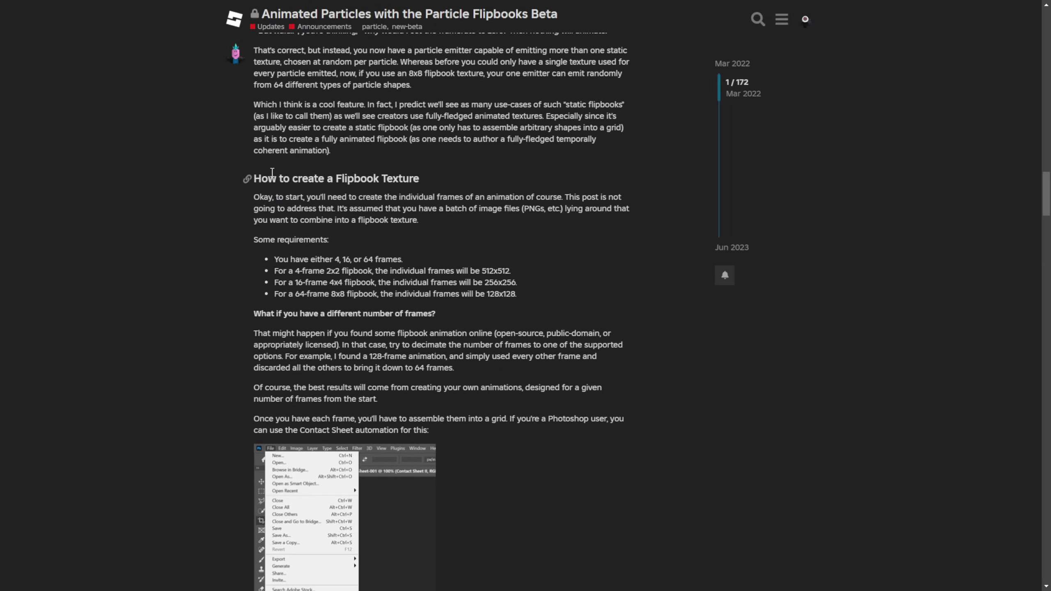
Step: Read the section on creating a flipbook texture and view the Contact Sheet II settings image enlarged
{"action": "left_click_drag", "start_coordinate": [272, 172], "coordinate": [391, 179]}
{"action": "left_click", "coordinate": [391, 179]}
{"action": "scroll", "coordinate": [372, 189], "scroll_direction": "down", "scroll_amount": 6}
{"action": "scroll", "coordinate": [366, 185], "scroll_direction": "down", "scroll_amount": 5}
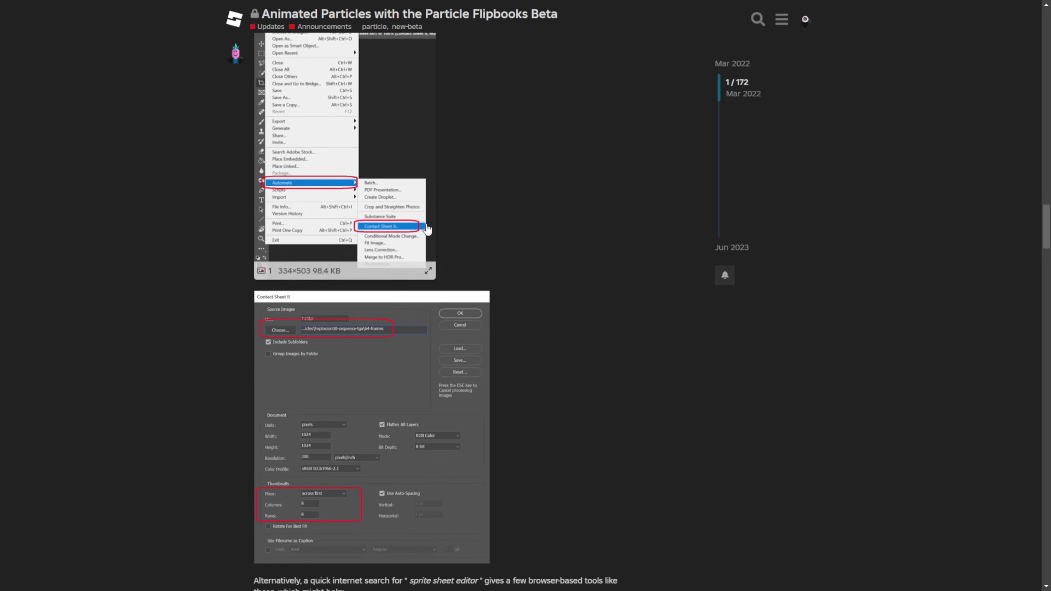
{"action": "left_click", "coordinate": [400, 315]}
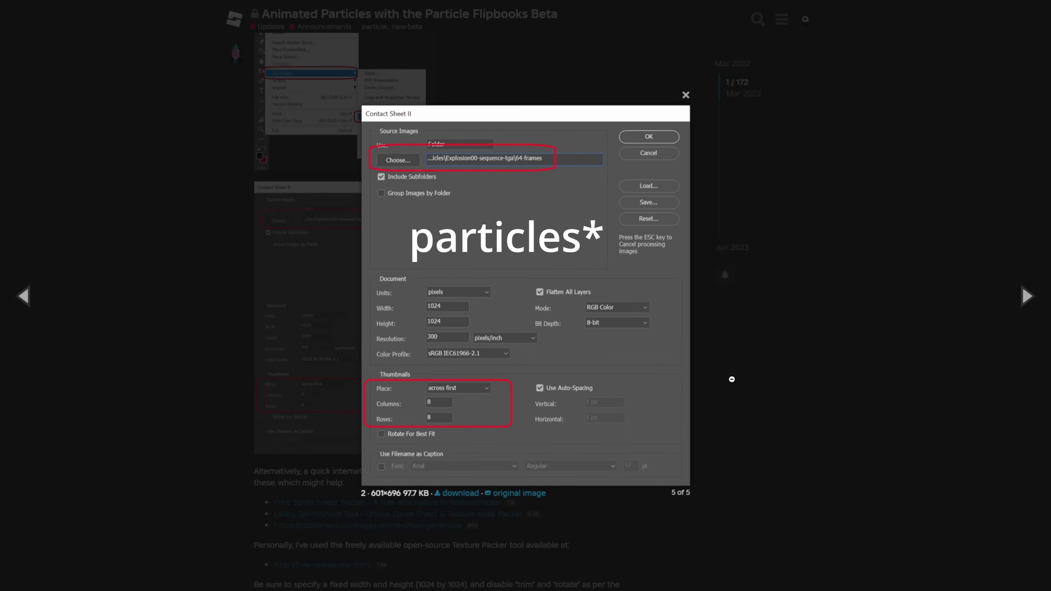
{"action": "scroll", "coordinate": [224, 124], "scroll_direction": "down", "scroll_amount": 2}
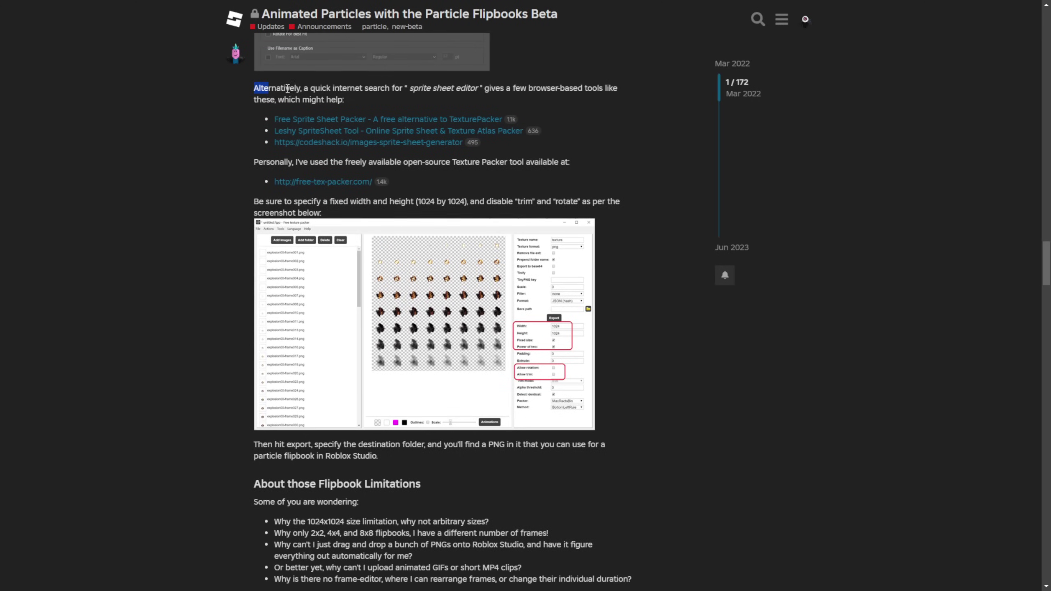
Step: Read the forum post's suggestions for alternative browser-based sprite sheet editors
{"action": "left_click_drag", "start_coordinate": [287, 88], "coordinate": [381, 90]}
{"action": "left_click", "coordinate": [386, 102]}
{"action": "left_click", "coordinate": [473, 110]}
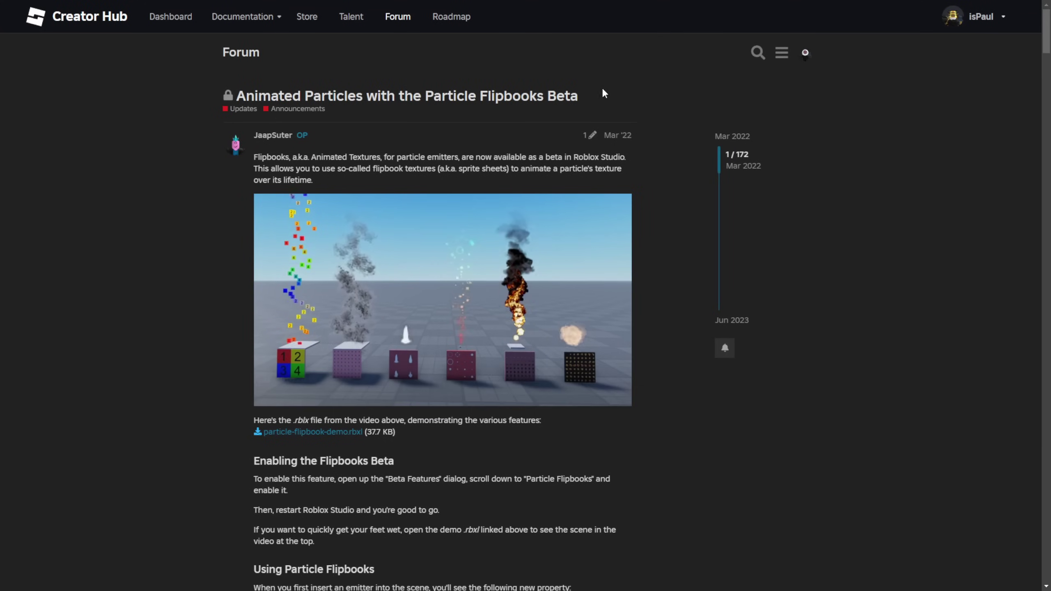
Step: Look through the creator's Roblox group page, including its announcements and store section
{"action": "mouse_move", "coordinate": [607, 202]}
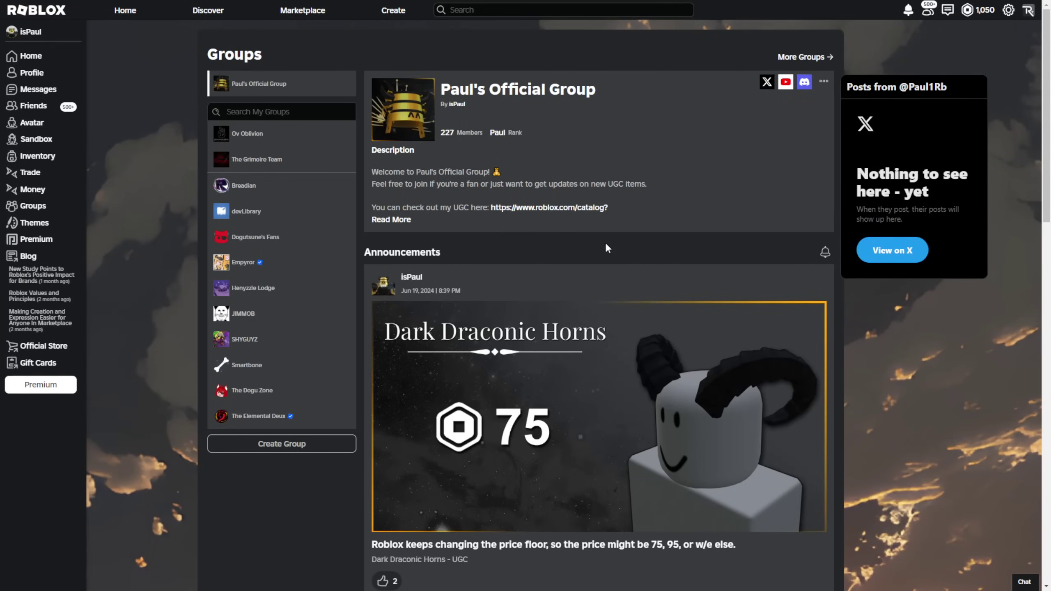
{"action": "scroll", "coordinate": [591, 241], "scroll_direction": "down", "scroll_amount": 4}
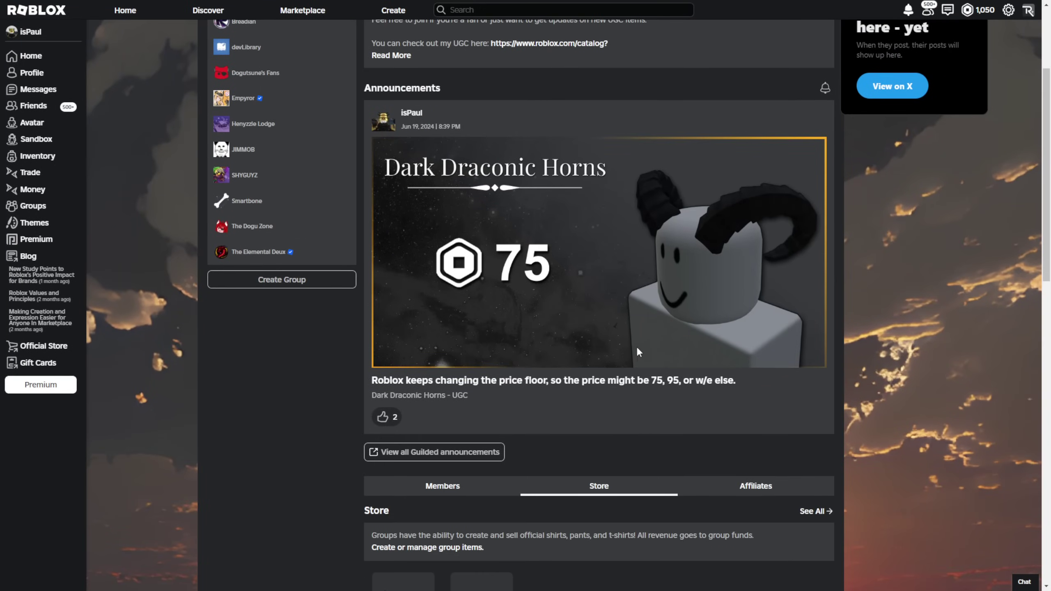
{"action": "scroll", "coordinate": [642, 352], "scroll_direction": "down", "scroll_amount": 5}
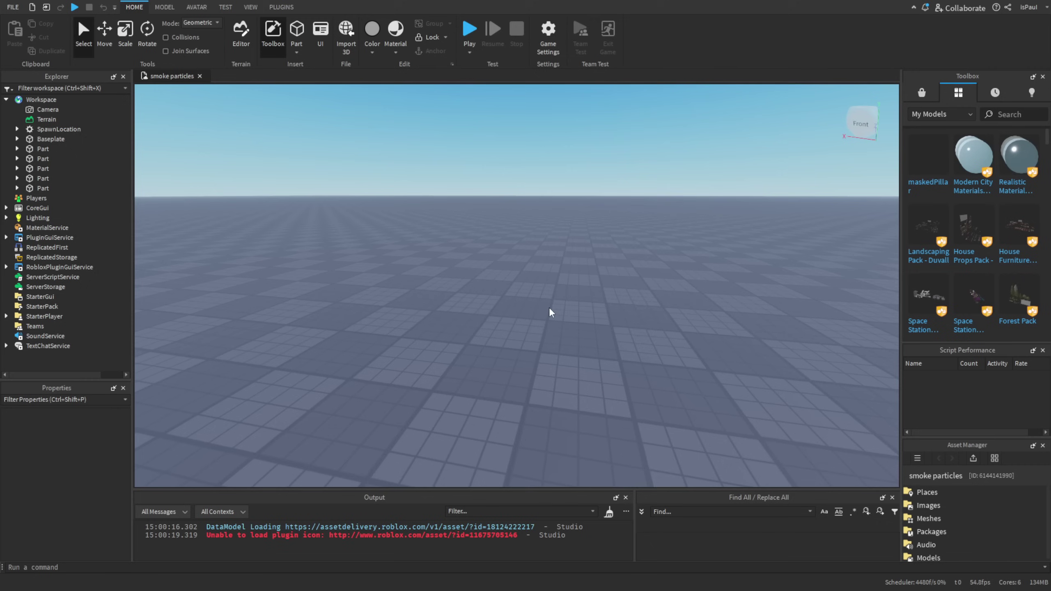
Step: Switch back to Roblox Studio, insert a new part on the baseplate and scale it into a small cube
{"action": "right_click", "coordinate": [551, 311]}
{"action": "left_click", "coordinate": [579, 310]}
{"action": "mouse_move", "coordinate": [559, 308]}
{"action": "left_mouse_down"}
{"action": "mouse_move", "coordinate": [543, 332]}
{"action": "mouse_move", "coordinate": [557, 326]}
{"action": "left_mouse_up"}
{"action": "key", "text": "ctrl+3"}
{"action": "scroll", "coordinate": [103, 497], "scroll_direction": "down", "scroll_amount": 8}
{"action": "scroll", "coordinate": [102, 496], "scroll_direction": "up", "scroll_amount": 4}
{"action": "scroll", "coordinate": [91, 477], "scroll_direction": "up", "scroll_amount": 2}
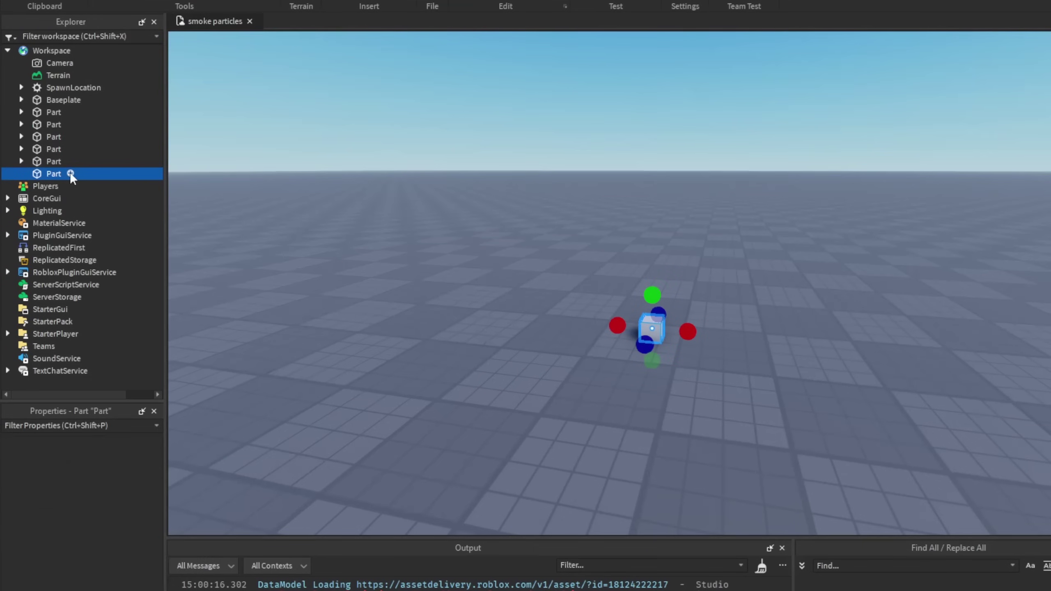
Step: Add a ParticleEmitter to the new cube part and select it
{"action": "key", "text": "ctrl+i"}
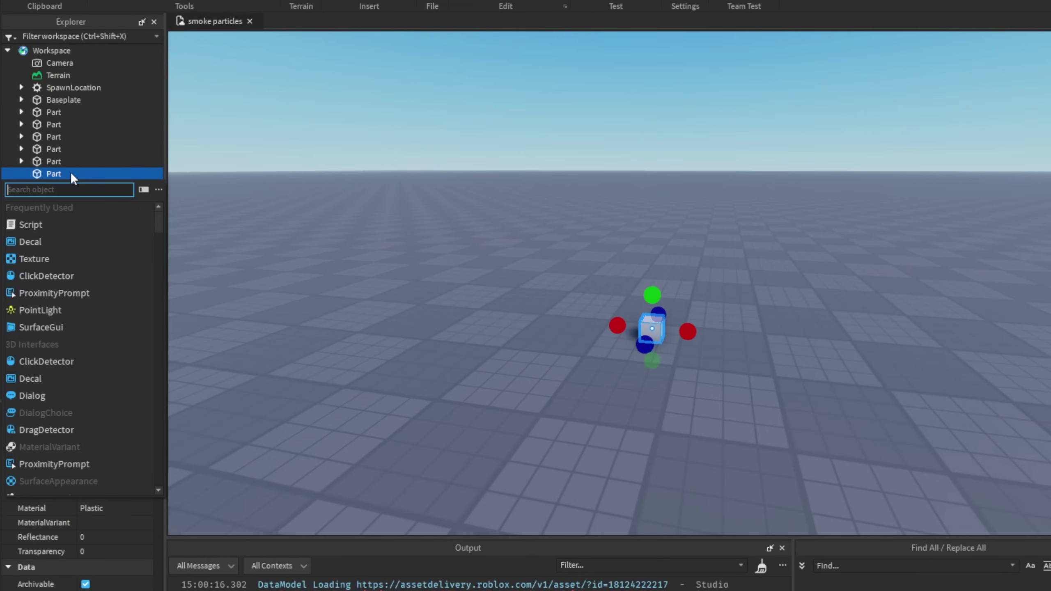
{"action": "type", "text": "partic"}
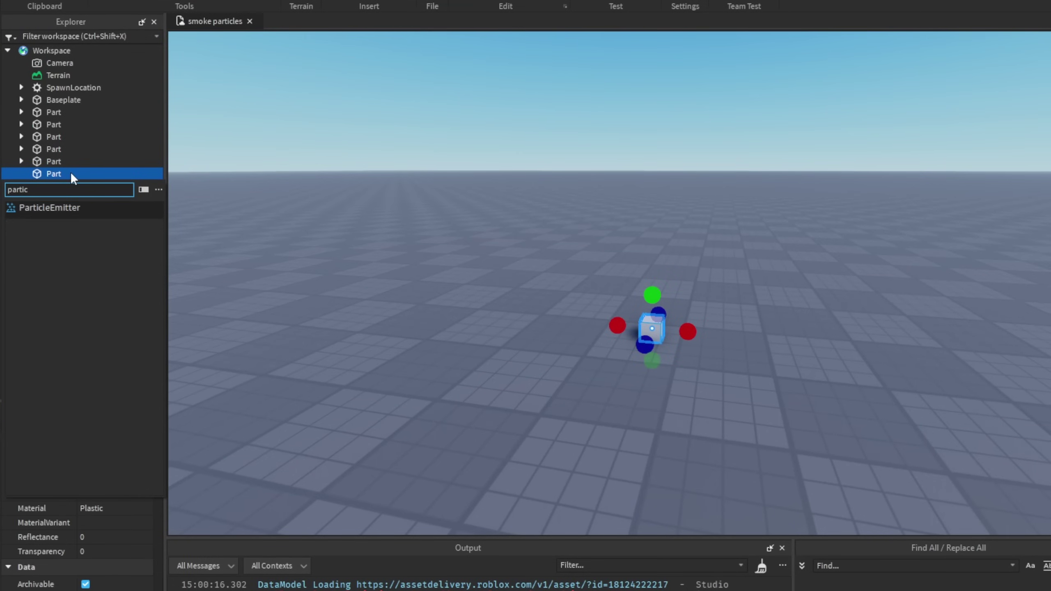
{"action": "key", "text": "Return"}
{"action": "left_click", "coordinate": [78, 184]}
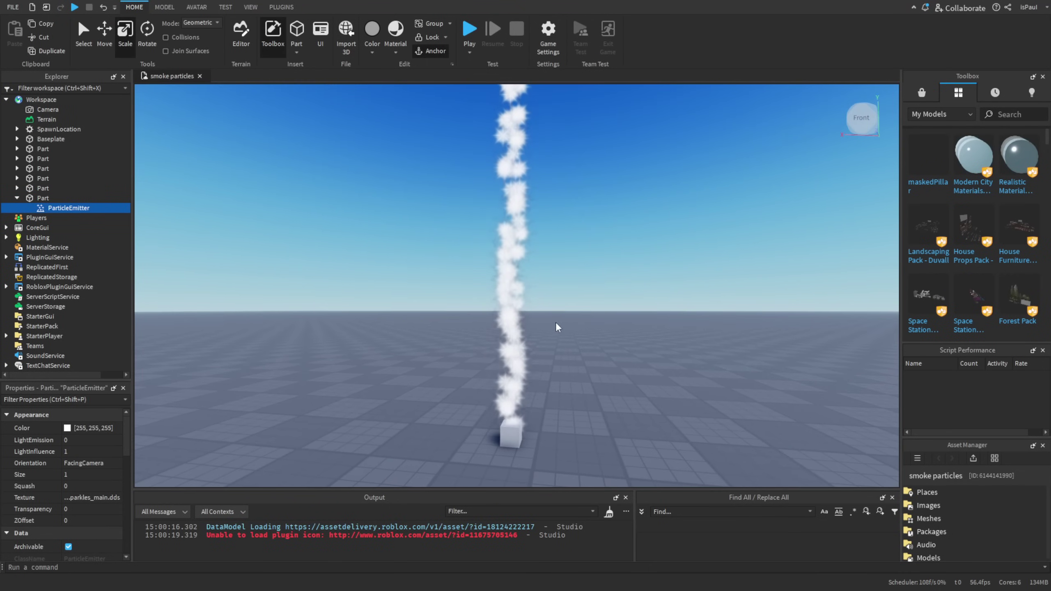
{"action": "right_click_drag", "start_coordinate": [533, 371], "coordinate": [629, 383]}
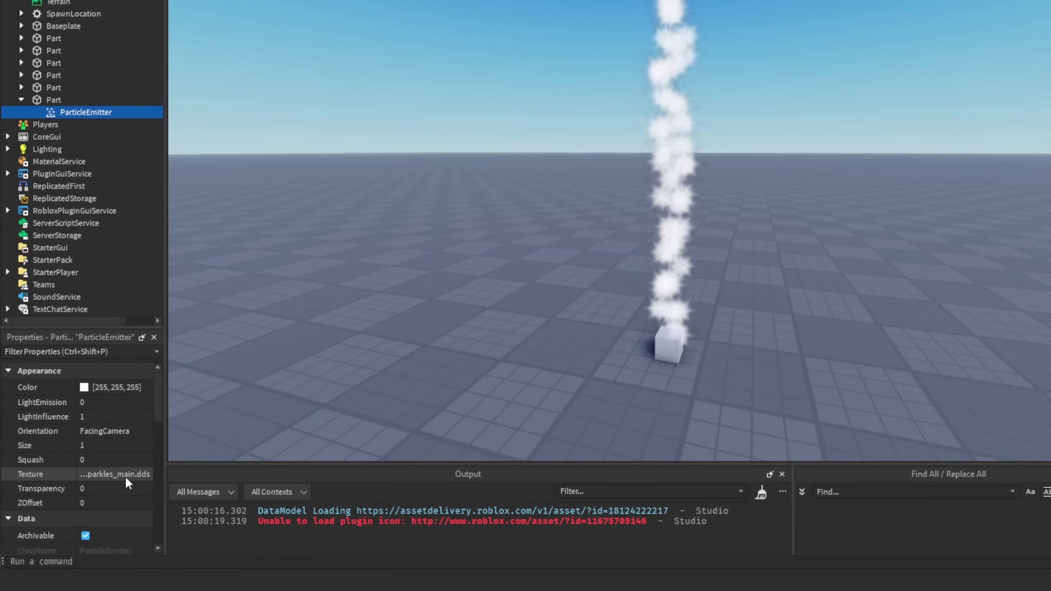
{"action": "scroll", "coordinate": [124, 477], "scroll_direction": "down", "scroll_amount": 1}
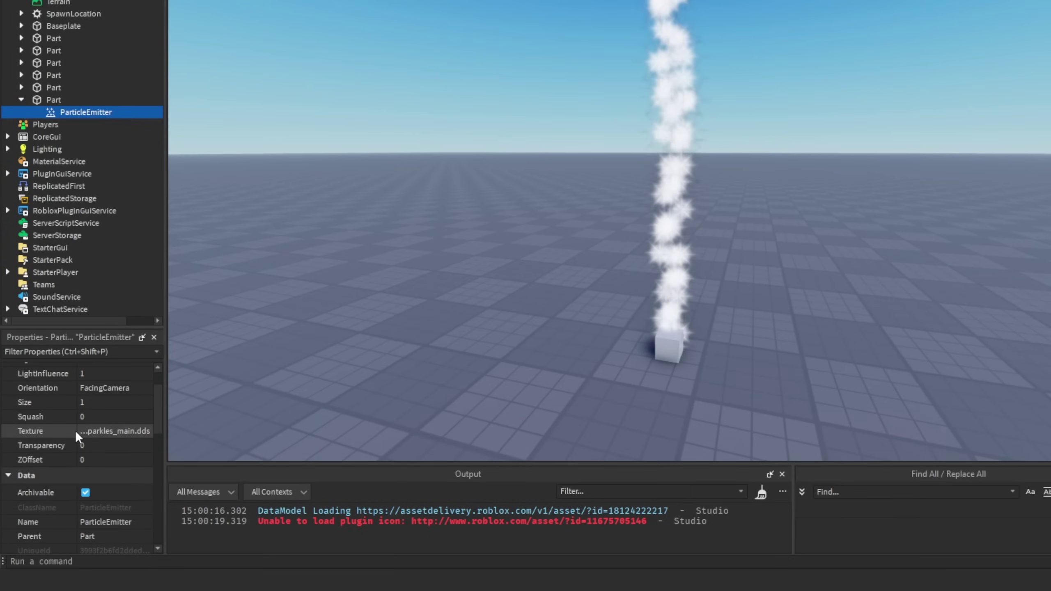
{"action": "left_click", "coordinate": [111, 431]}
{"action": "key", "text": "BackSpace"}
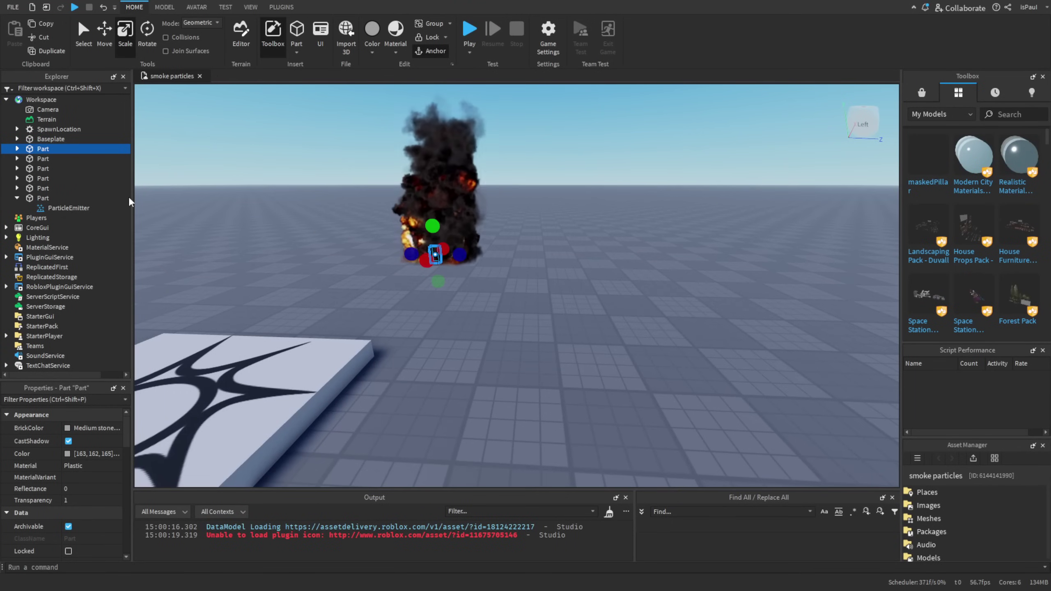
{"action": "double_click", "coordinate": [56, 149]}
{"action": "left_click", "coordinate": [54, 158]}
{"action": "key", "text": "ctrl+c"}
{"action": "left_click", "coordinate": [452, 320]}
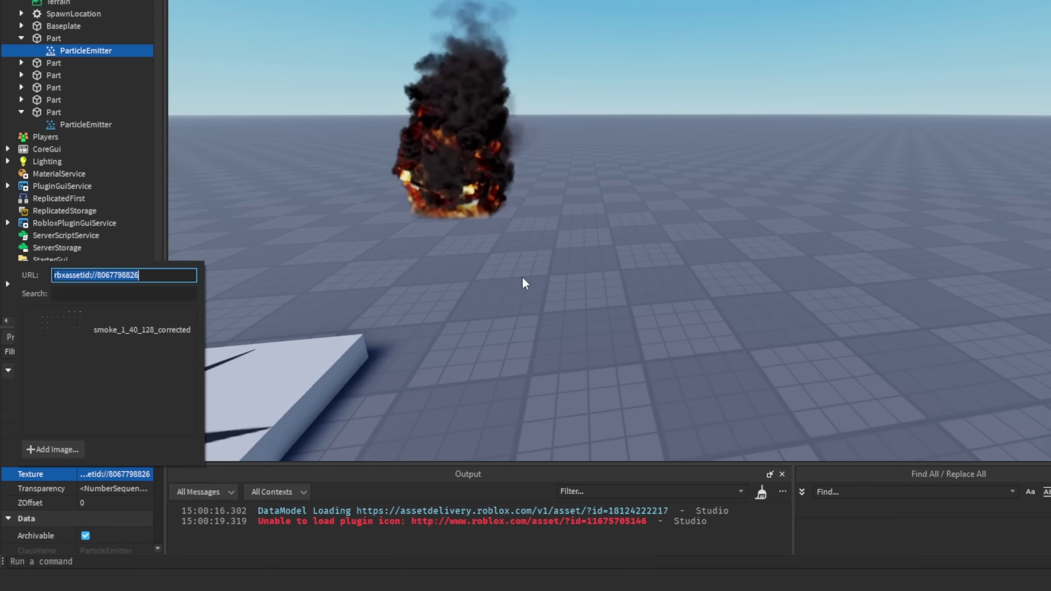
{"action": "left_click", "coordinate": [507, 283]}
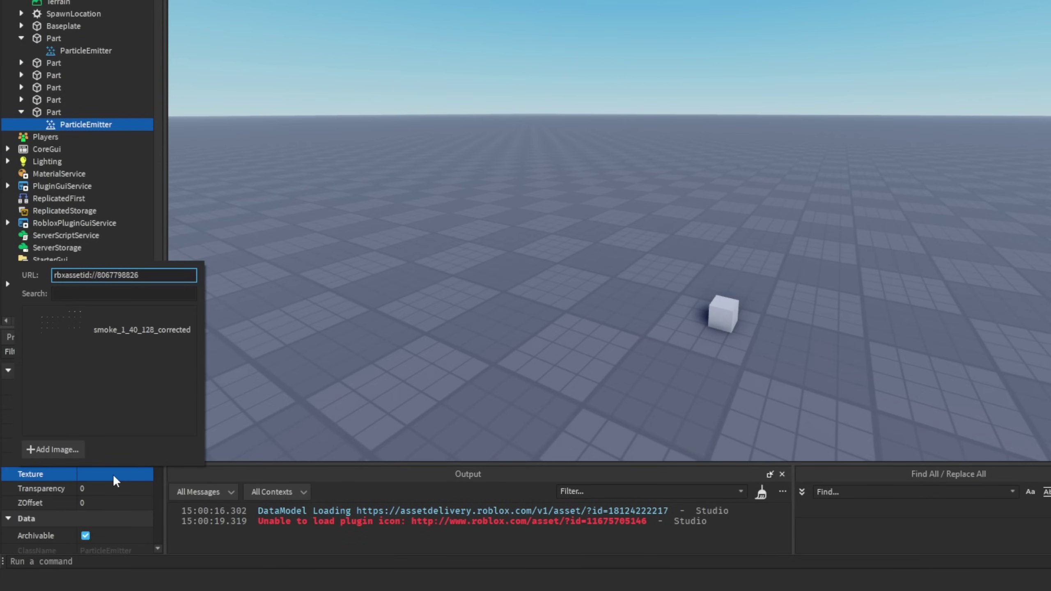
{"action": "key", "text": "Return"}
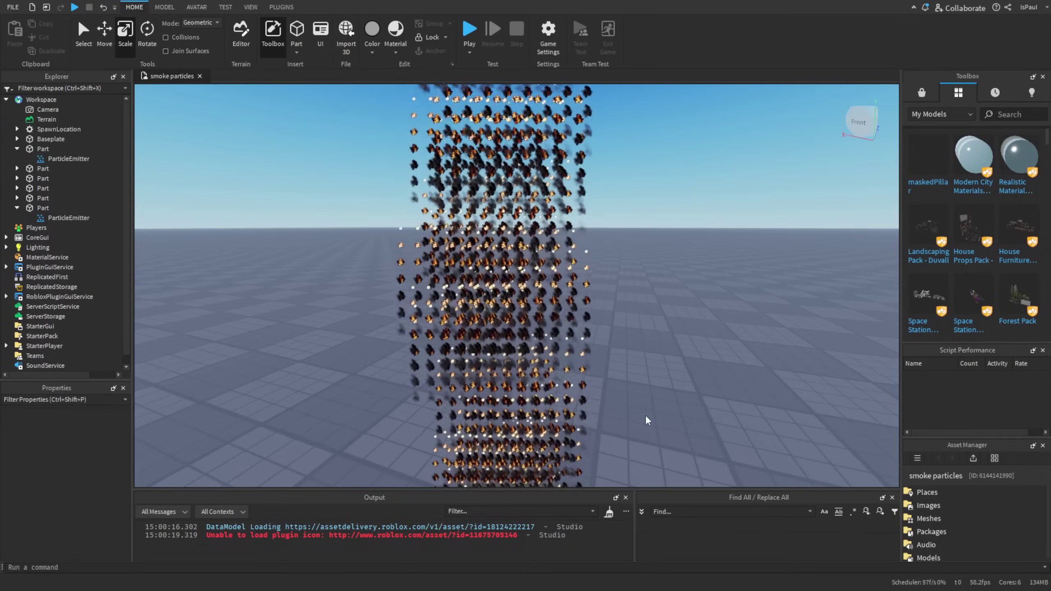
Step: Set the new cube emitter's FlipbookLayout to Grid8x8
{"action": "scroll", "coordinate": [645, 415], "scroll_direction": "down", "scroll_amount": 5}
{"action": "scroll", "coordinate": [645, 414], "scroll_direction": "up", "scroll_amount": 3}
{"action": "scroll", "coordinate": [645, 415], "scroll_direction": "down", "scroll_amount": 2}
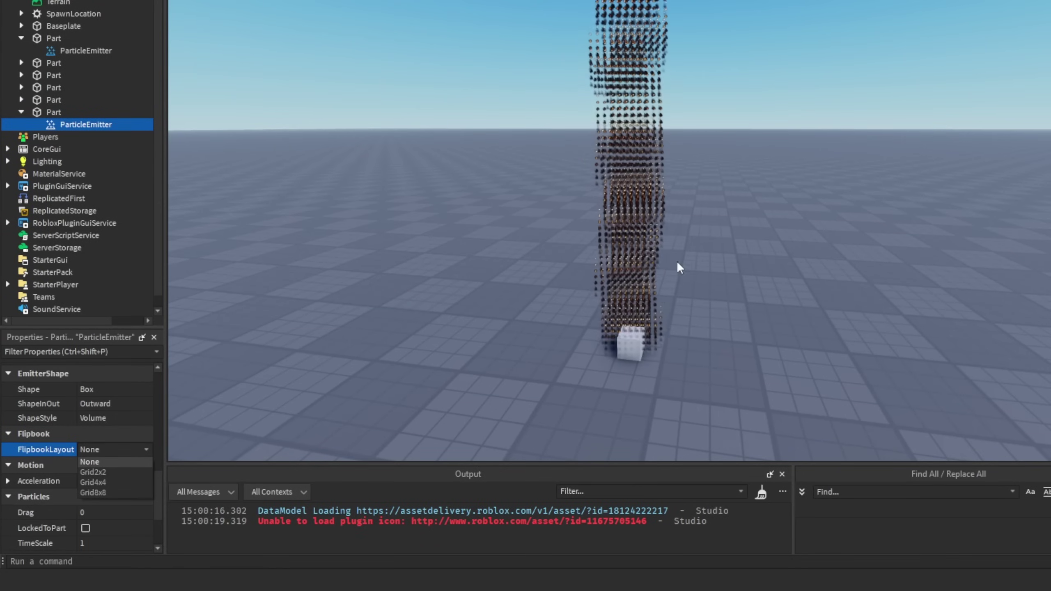
{"action": "left_click", "coordinate": [104, 495]}
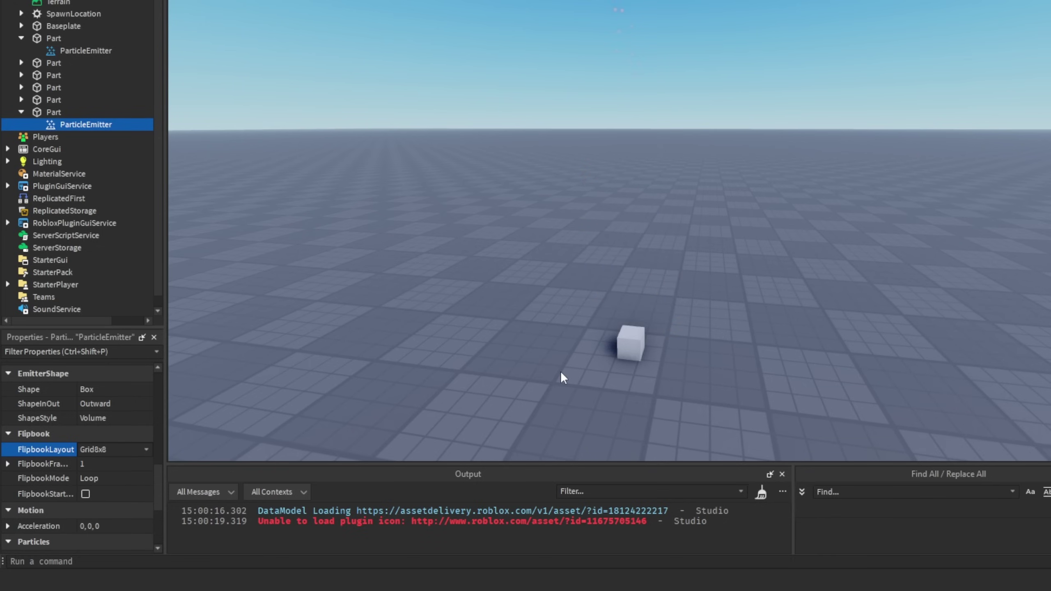
{"action": "right_click_drag", "start_coordinate": [560, 371], "coordinate": [540, 363]}
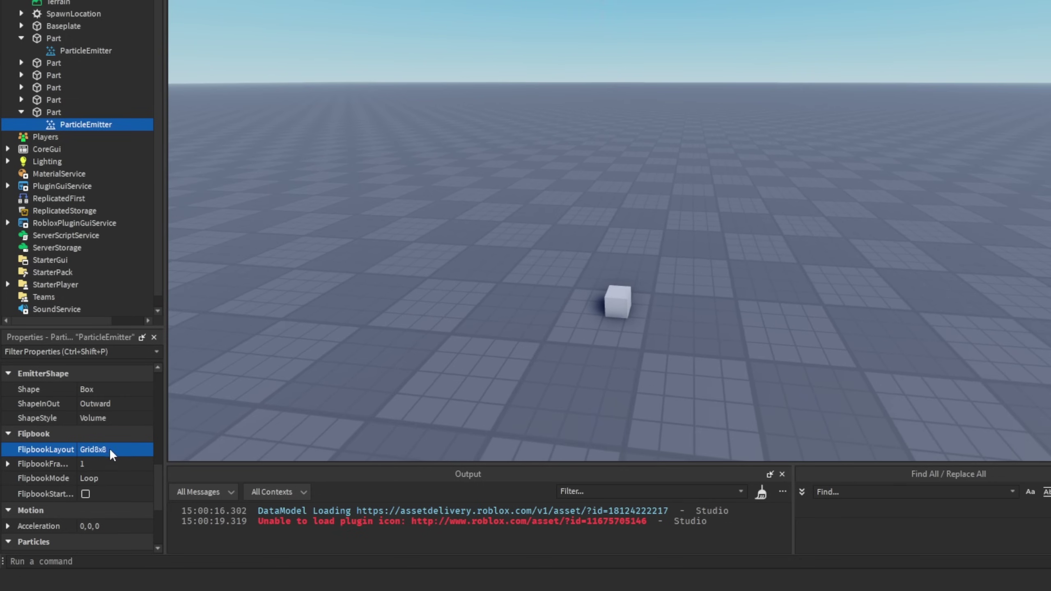
Step: Set the emitter's FlipbookMode to OneShot so each particle plays the flipbook only once
{"action": "left_click", "coordinate": [103, 476]}
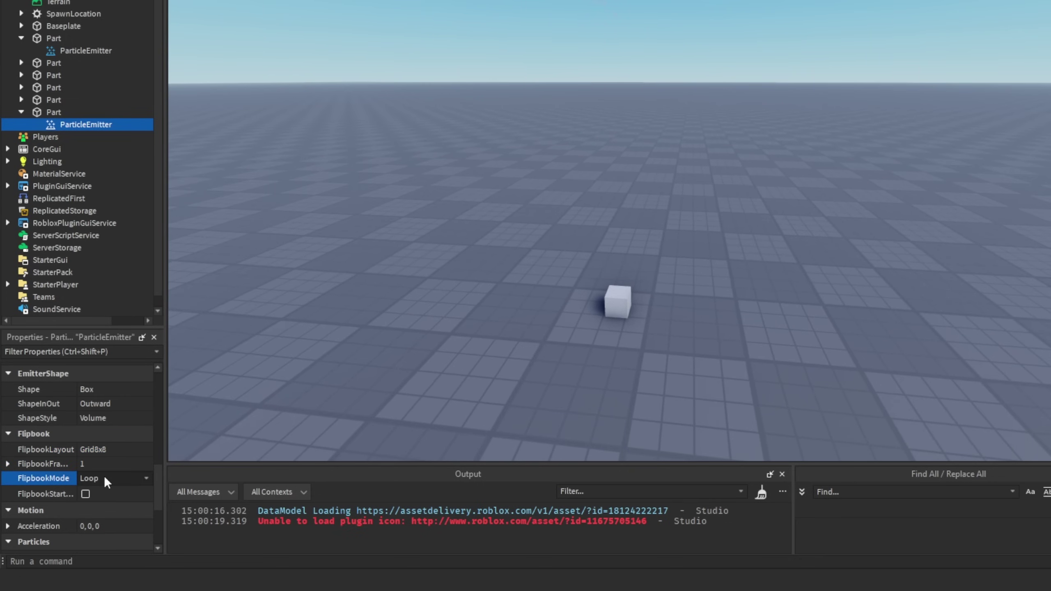
{"action": "left_click", "coordinate": [107, 477]}
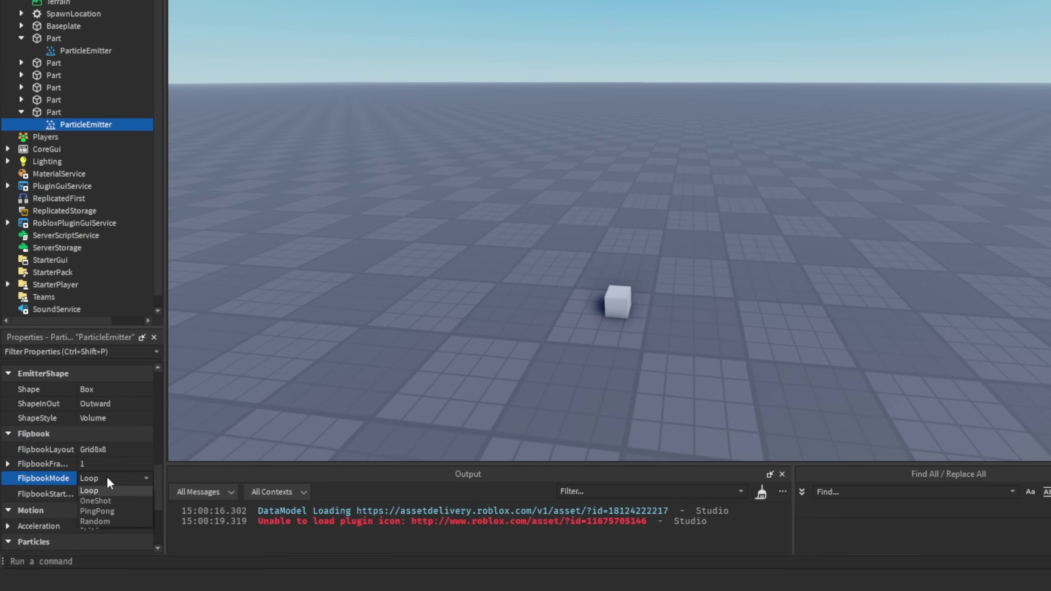
{"action": "left_click", "coordinate": [114, 500]}
{"action": "left_click", "coordinate": [755, 357]}
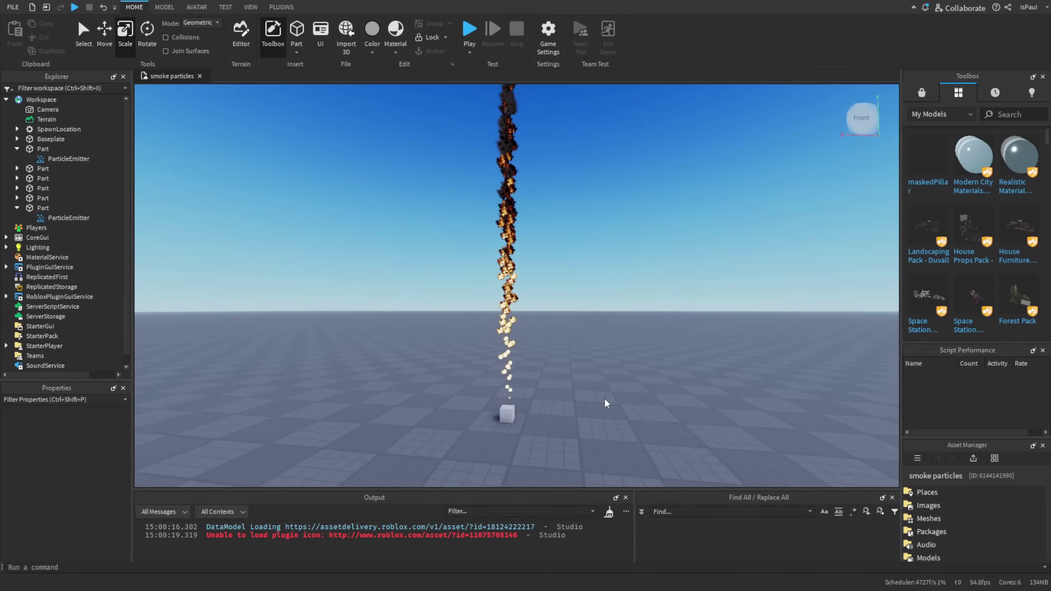
{"action": "right_click_drag", "start_coordinate": [604, 397], "coordinate": [604, 394]}
{"action": "right_click_drag", "start_coordinate": [581, 350], "coordinate": [581, 345]}
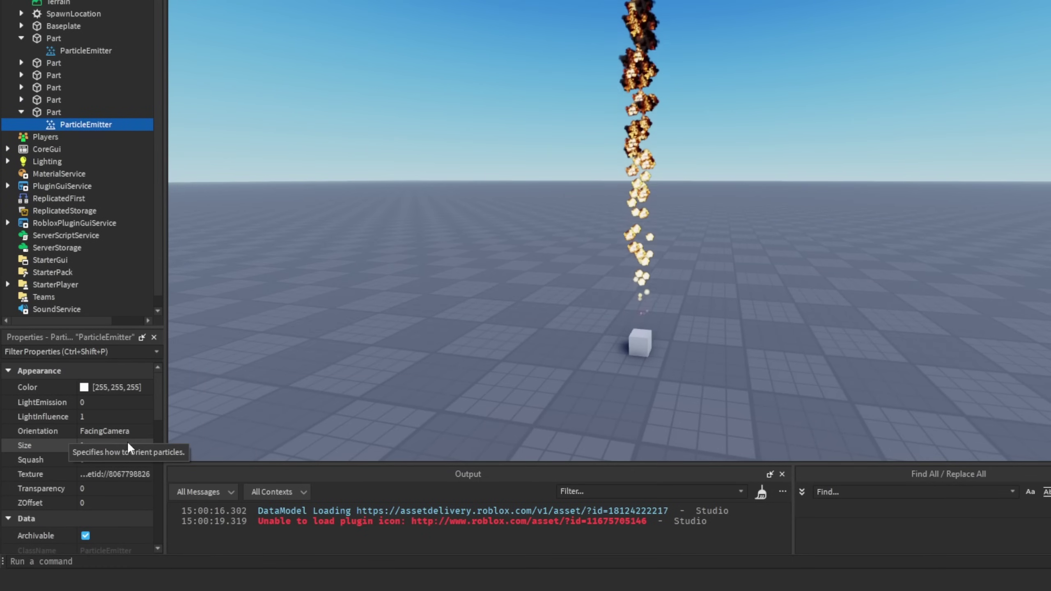
Step: Open the emitter's Size curve graph and raise its starting value to about 6.06
{"action": "left_click", "coordinate": [105, 445]}
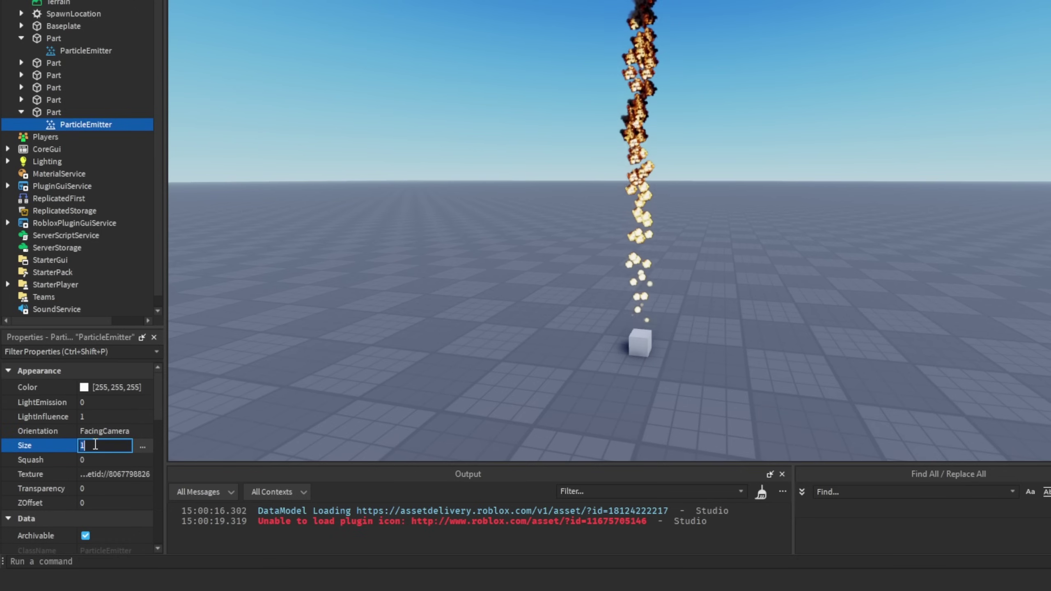
{"action": "left_click", "coordinate": [143, 447]}
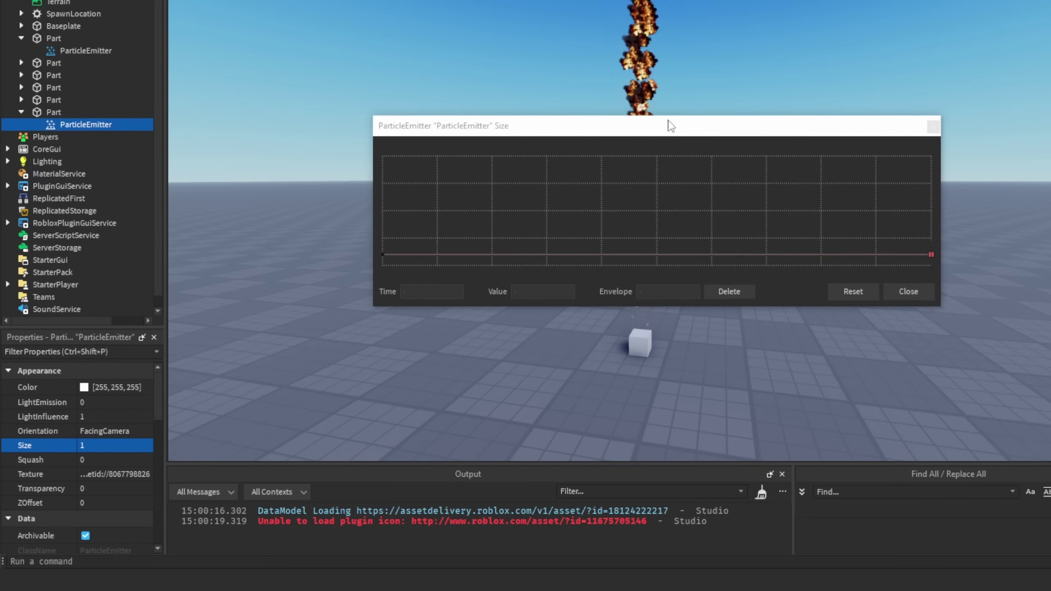
{"action": "left_click_drag", "start_coordinate": [667, 120], "coordinate": [992, 140]}
{"action": "left_click", "coordinate": [707, 274]}
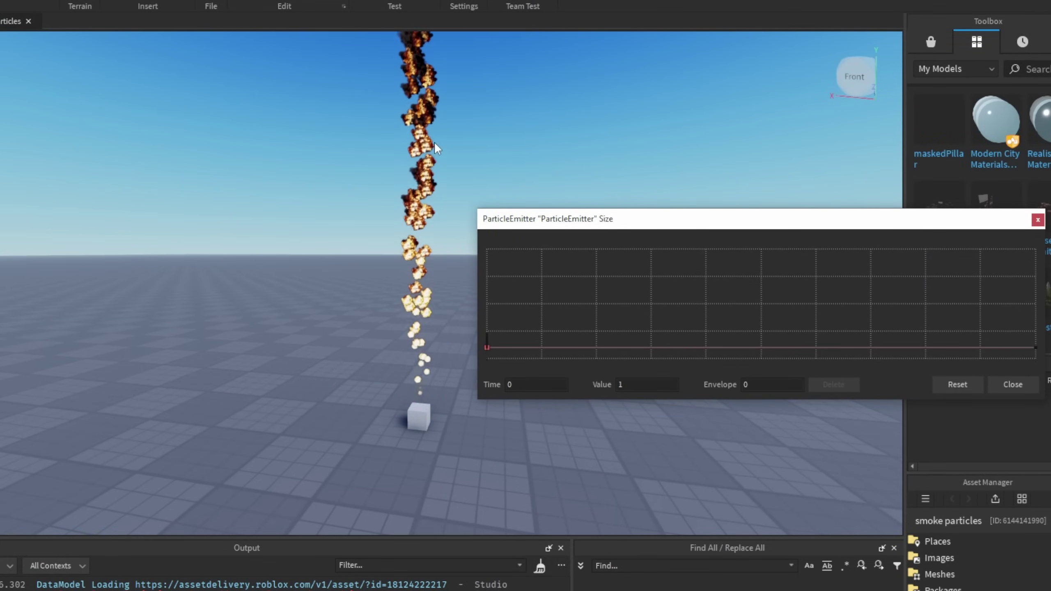
{"action": "left_click_drag", "start_coordinate": [486, 347], "coordinate": [471, 292]}
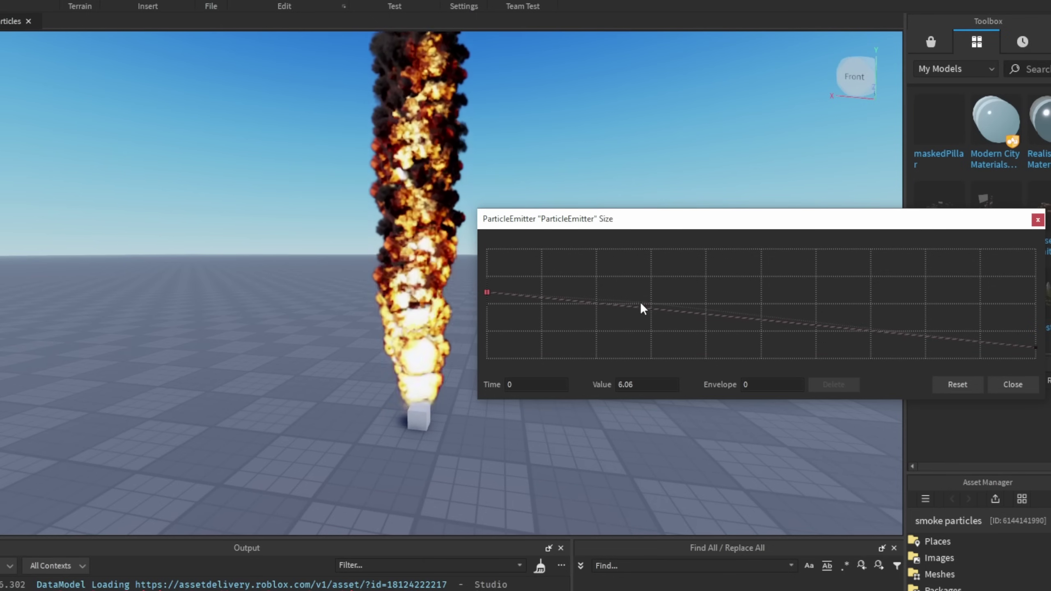
Step: Add Size keypoints of about 8.75 at time 0.19 and 8.5 at time 0.596, and close the graph
{"action": "left_click", "coordinate": [606, 300]}
{"action": "left_click_drag", "start_coordinate": [606, 299], "coordinate": [591, 264]}
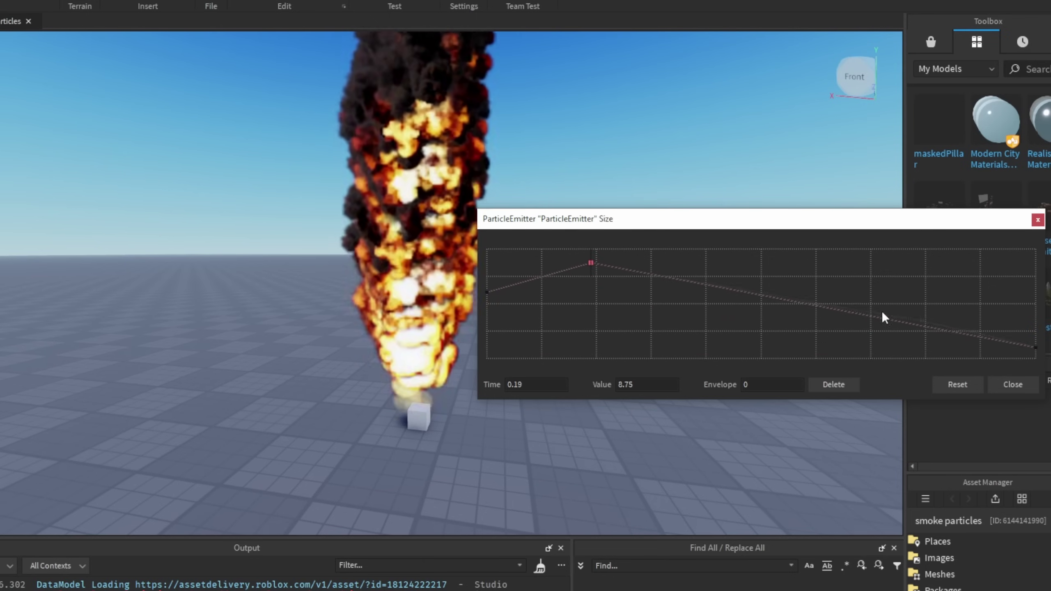
{"action": "left_click_drag", "start_coordinate": [747, 287], "coordinate": [764, 253]}
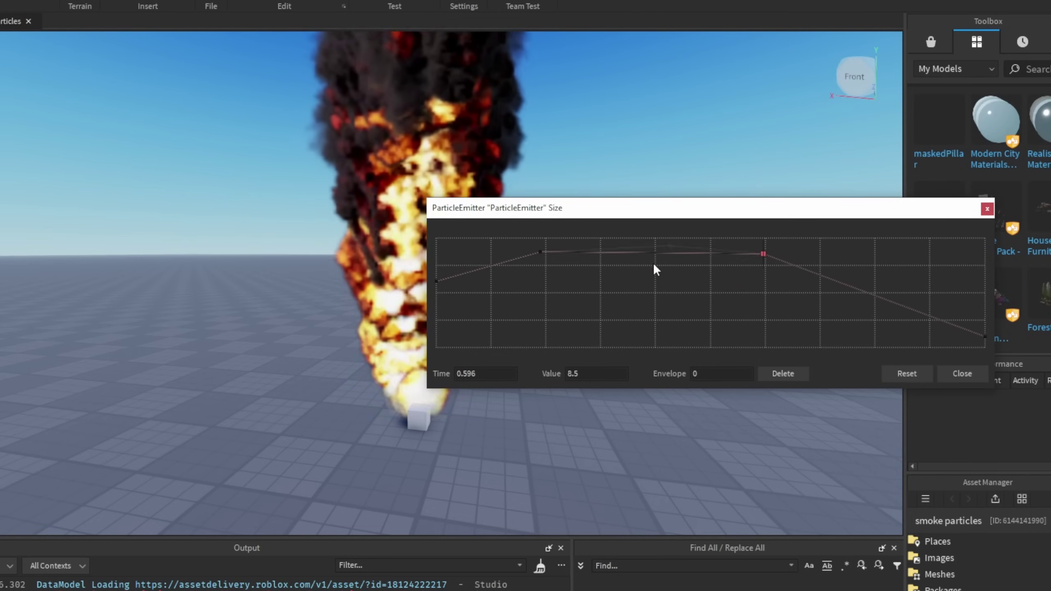
{"action": "left_click", "coordinate": [986, 208]}
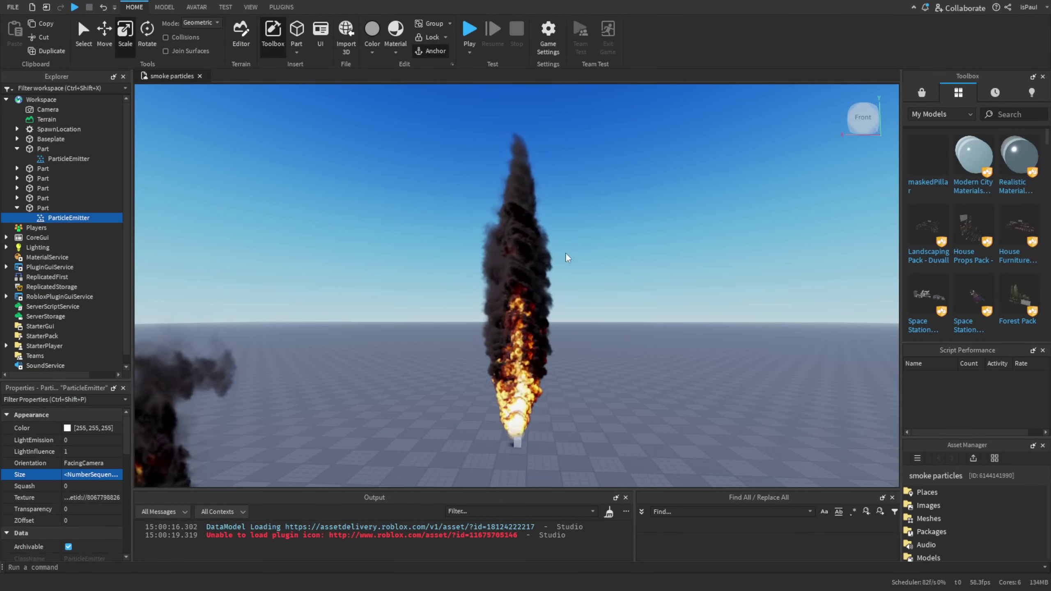
Step: Shape the emitter's Transparency curve to start high, fall to 0 at about time 0.12, stay low, and end at 1
{"action": "right_click_drag", "start_coordinate": [613, 302], "coordinate": [613, 301]}
{"action": "key", "text": "w"}
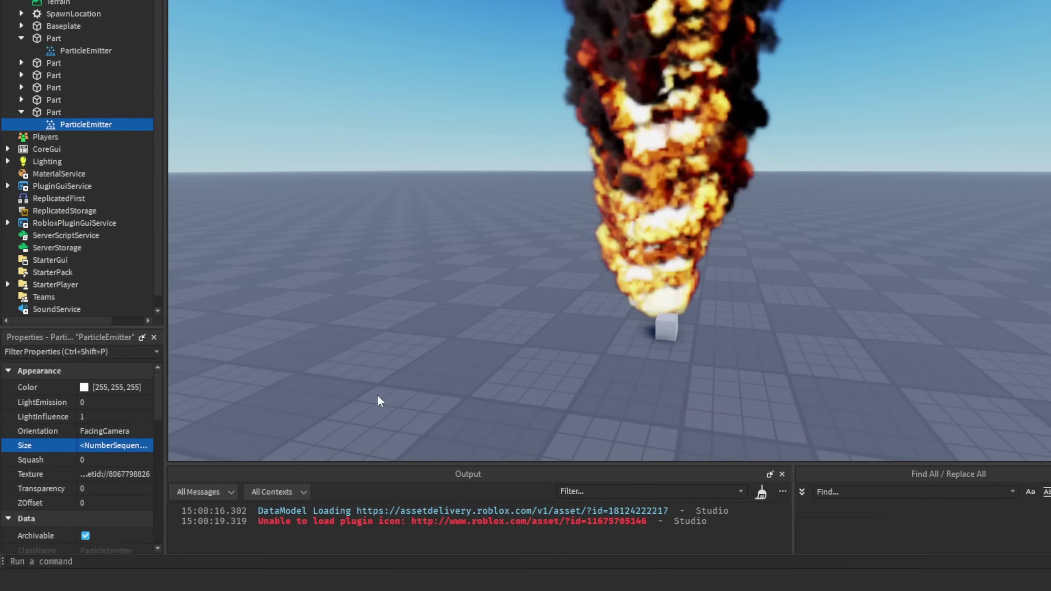
{"action": "left_click", "coordinate": [115, 488]}
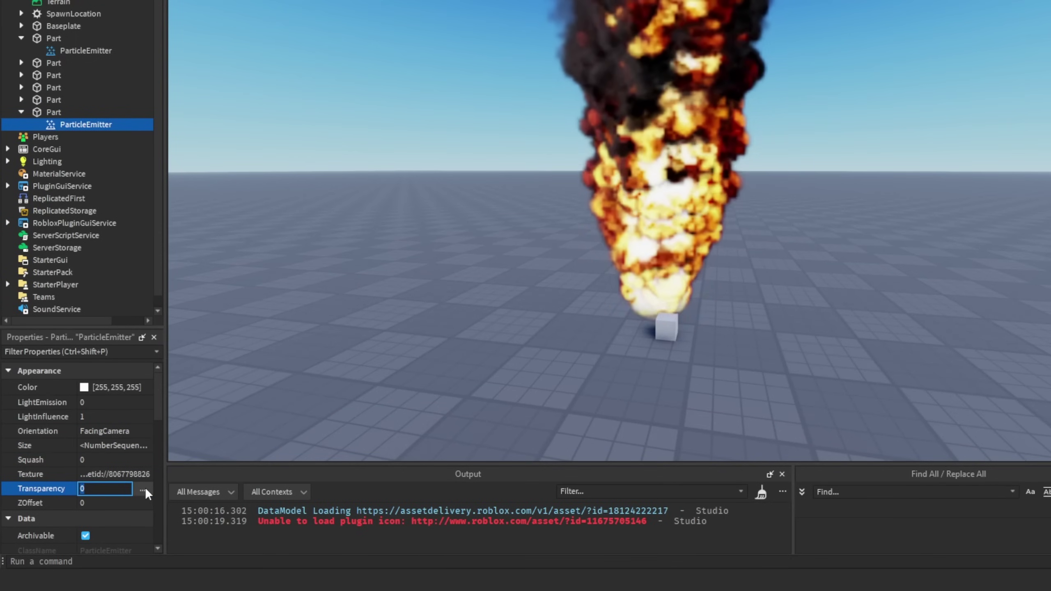
{"action": "left_click", "coordinate": [144, 489]}
{"action": "left_click_drag", "start_coordinate": [782, 124], "coordinate": [1050, 251]}
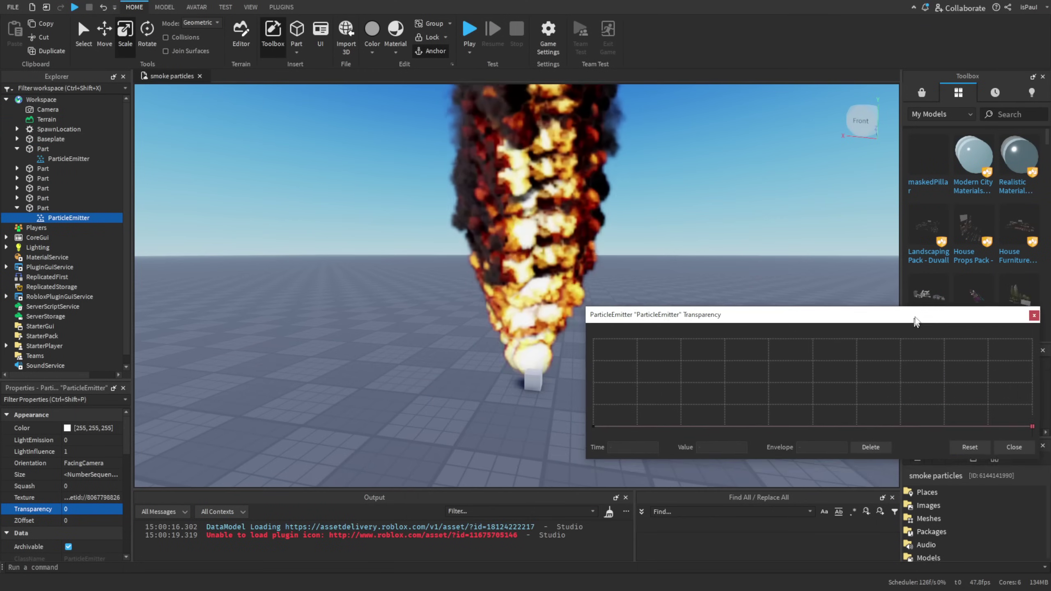
{"action": "left_click_drag", "start_coordinate": [915, 319], "coordinate": [926, 305]}
{"action": "left_click", "coordinate": [603, 411]}
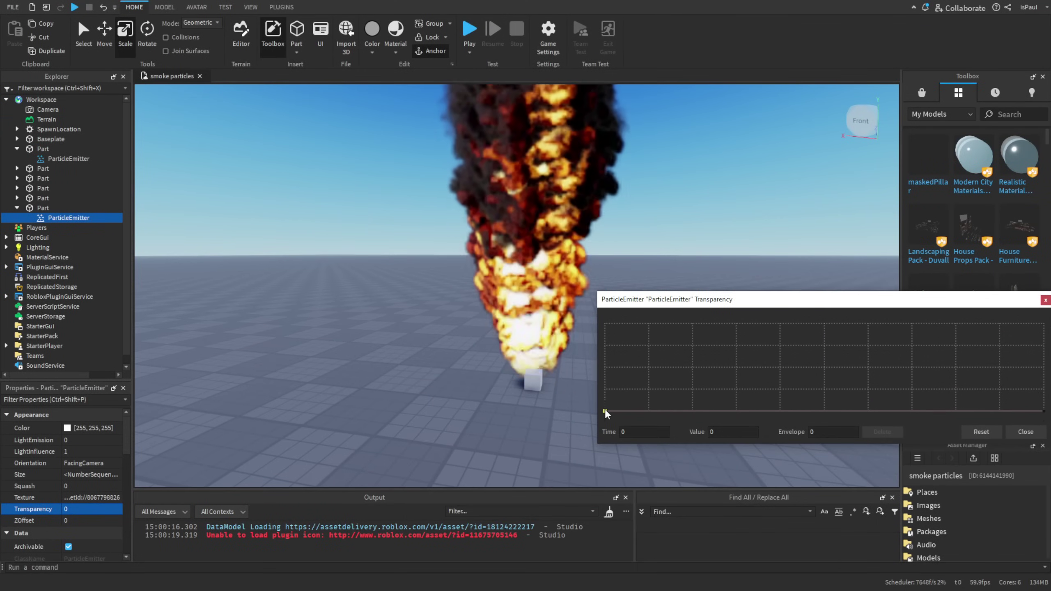
{"action": "left_click_drag", "start_coordinate": [603, 410], "coordinate": [656, 411]}
{"action": "left_click_drag", "start_coordinate": [738, 301], "coordinate": [708, 302]}
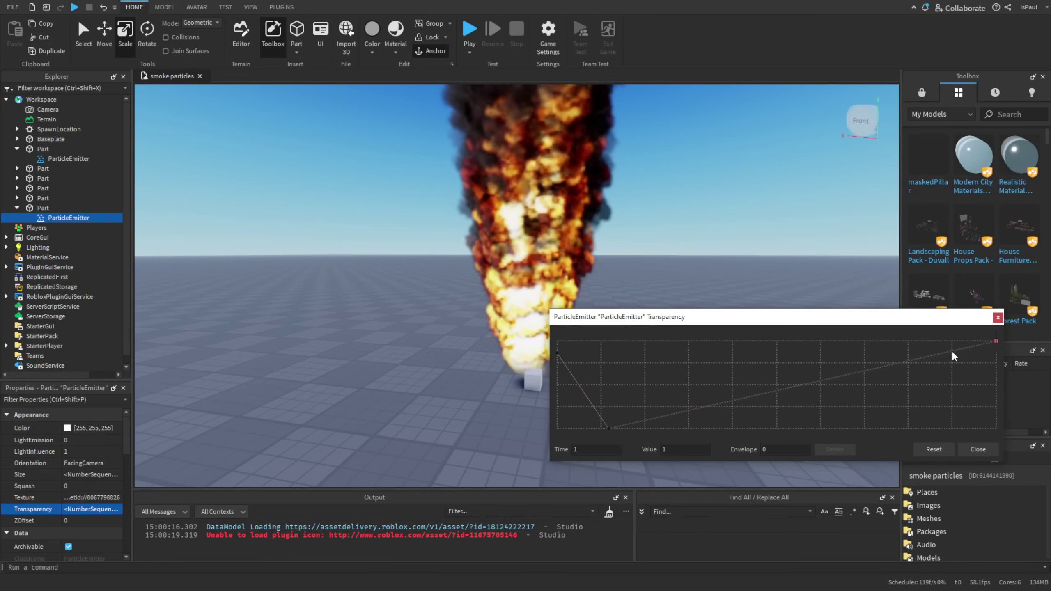
{"action": "left_click_drag", "start_coordinate": [951, 350], "coordinate": [962, 424]}
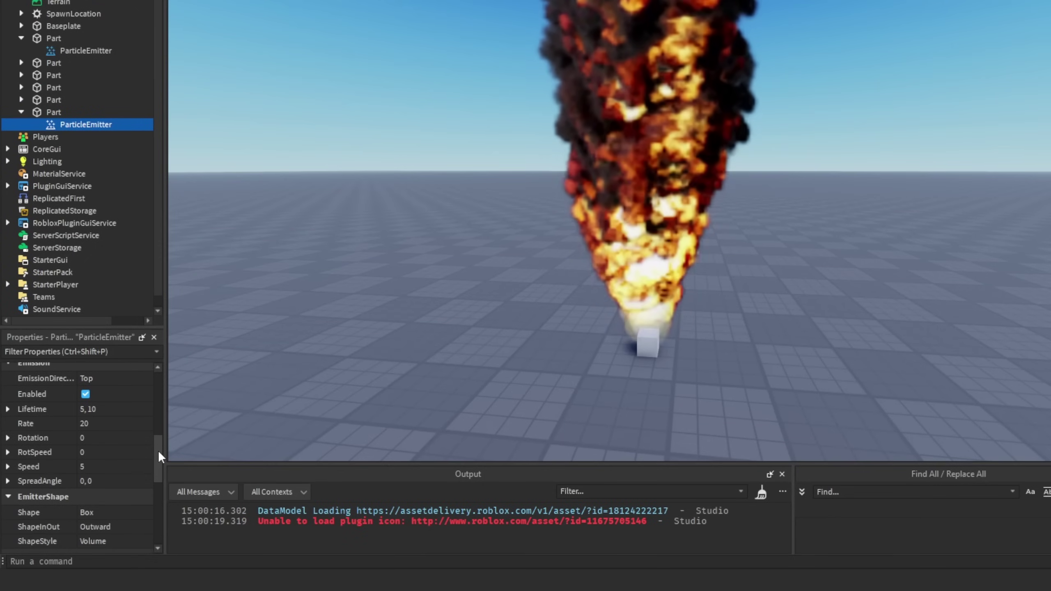
Step: Set the emitter's Lifetime to a minimum of 1.5 and a maximum of 1.75
{"action": "scroll", "coordinate": [158, 448], "scroll_direction": "up", "scroll_amount": 1}
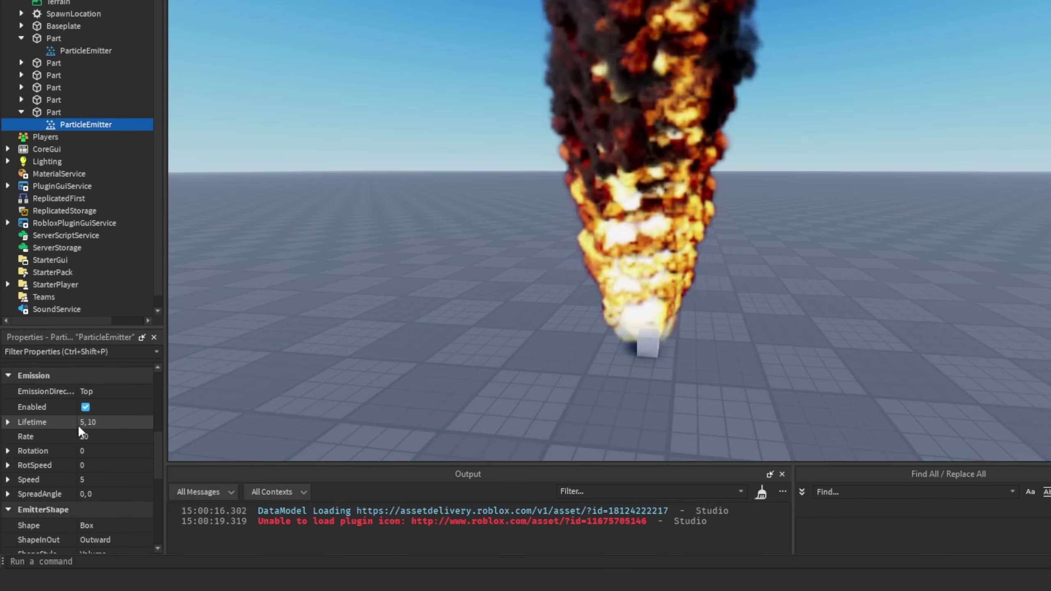
{"action": "left_click", "coordinate": [25, 423]}
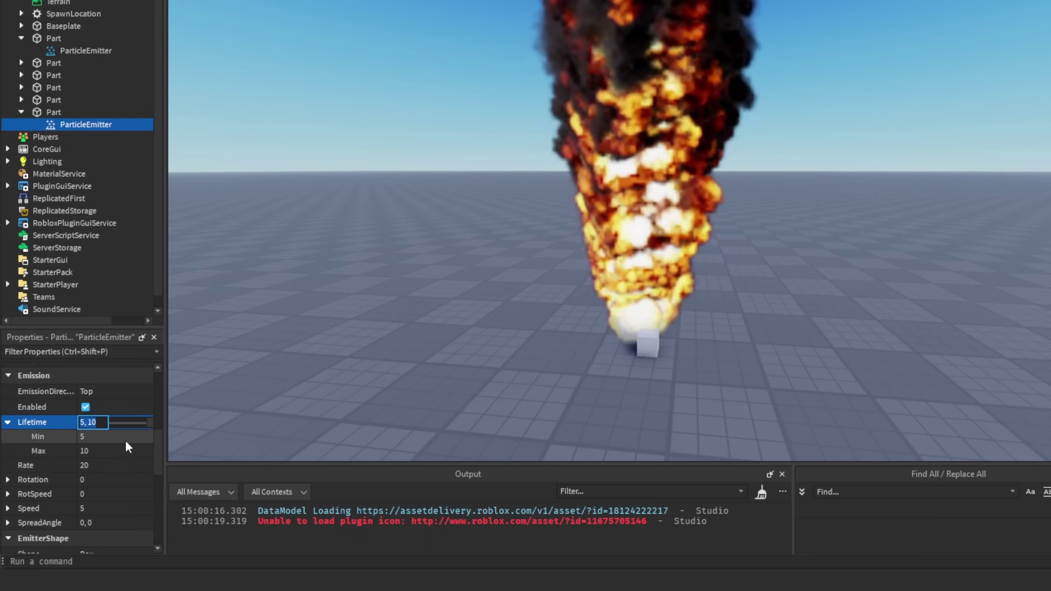
{"action": "left_click", "coordinate": [111, 438]}
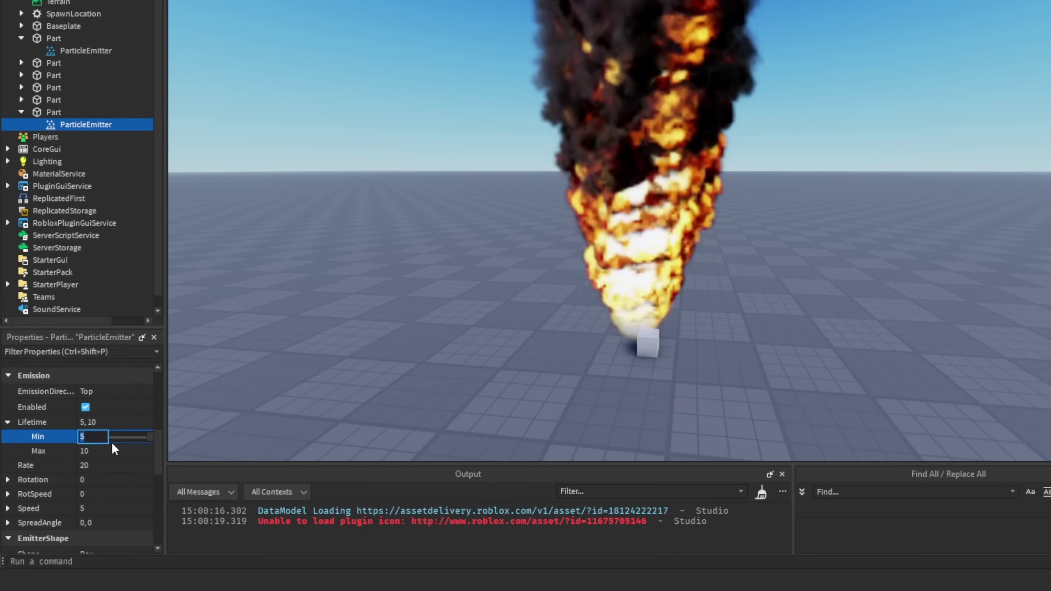
{"action": "type", "text": "1."}
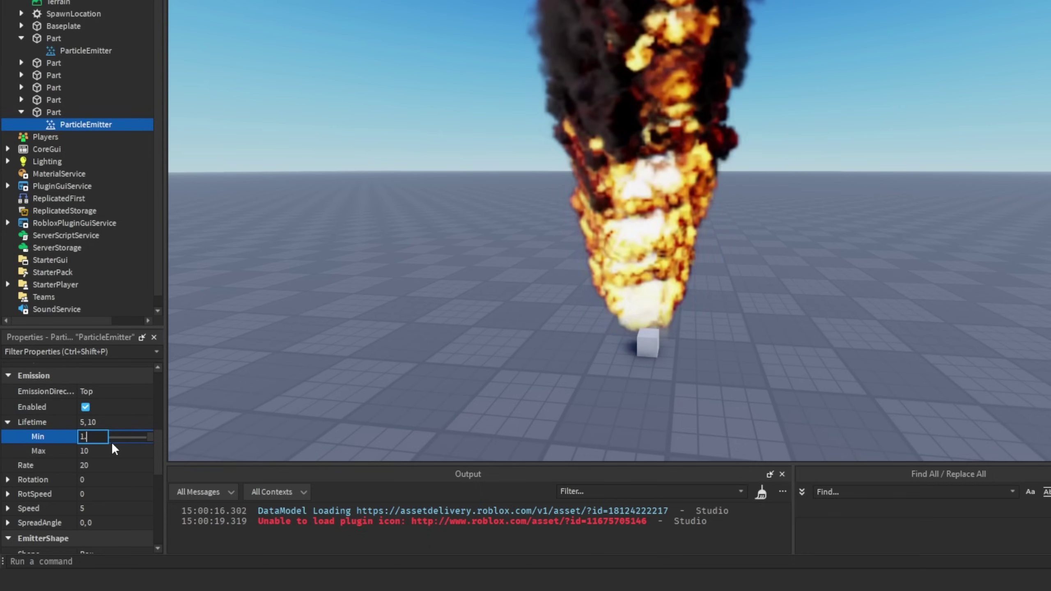
{"action": "type", "text": "5"}
{"action": "left_click", "coordinate": [92, 444]}
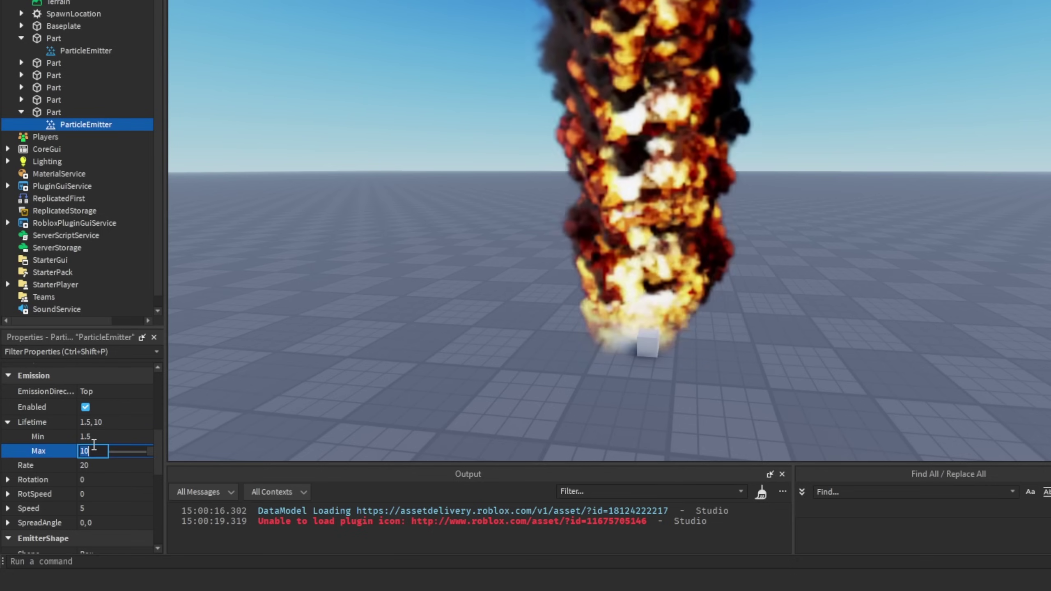
{"action": "type", "text": "1.75"}
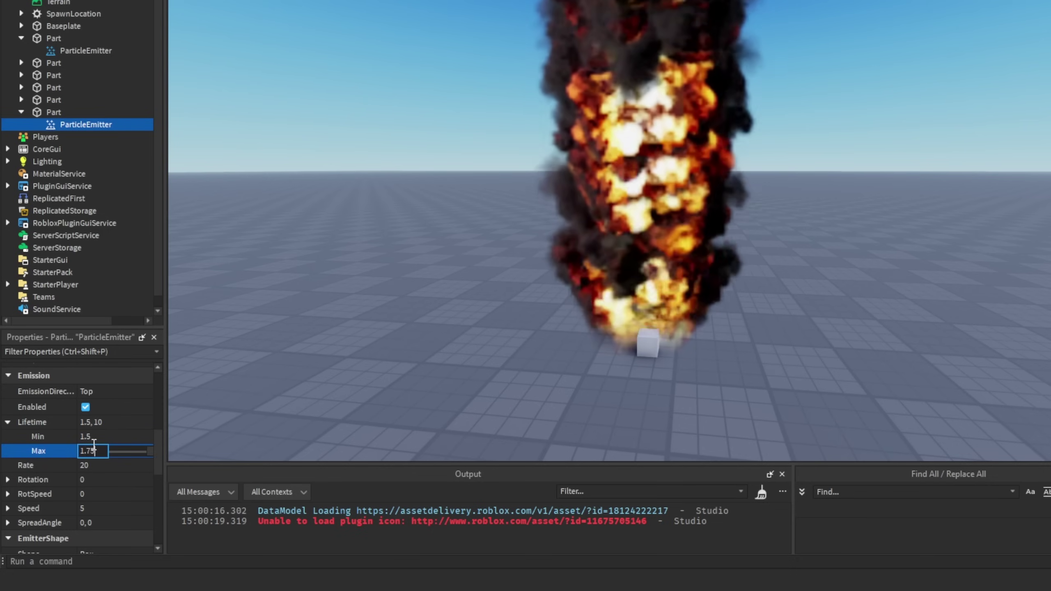
{"action": "key", "text": "Return"}
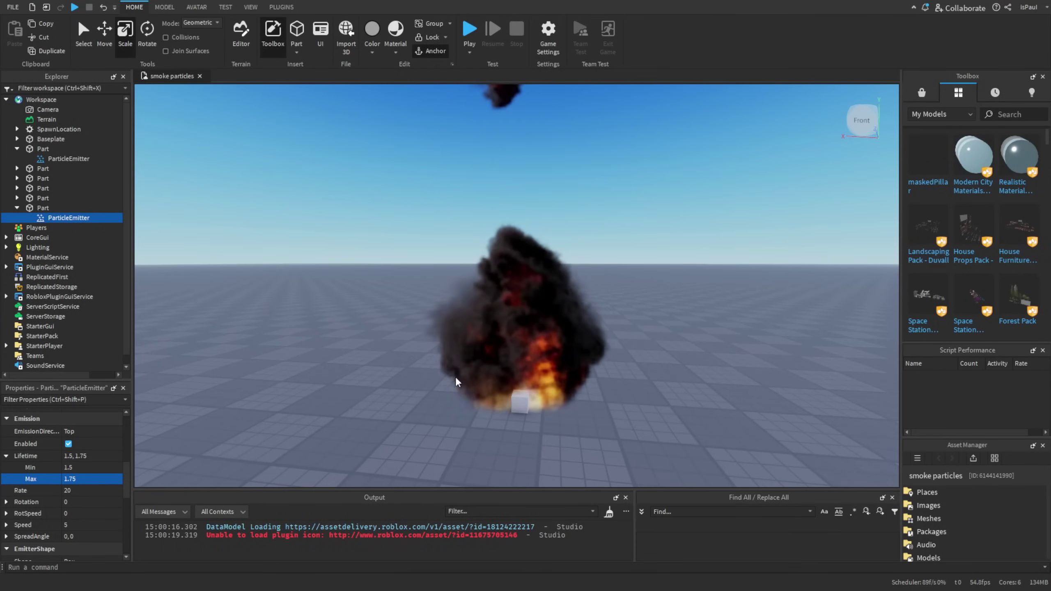
Step: Examine the explosion effect around the cube from different viewpoints
{"action": "key", "text": "a"}
{"action": "right_click_drag", "start_coordinate": [624, 376], "coordinate": [604, 374]}
{"action": "key", "text": "d"}
{"action": "key", "text": "w"}
{"action": "key", "text": "s"}
{"action": "key", "text": "d"}
{"action": "key", "text": "w"}
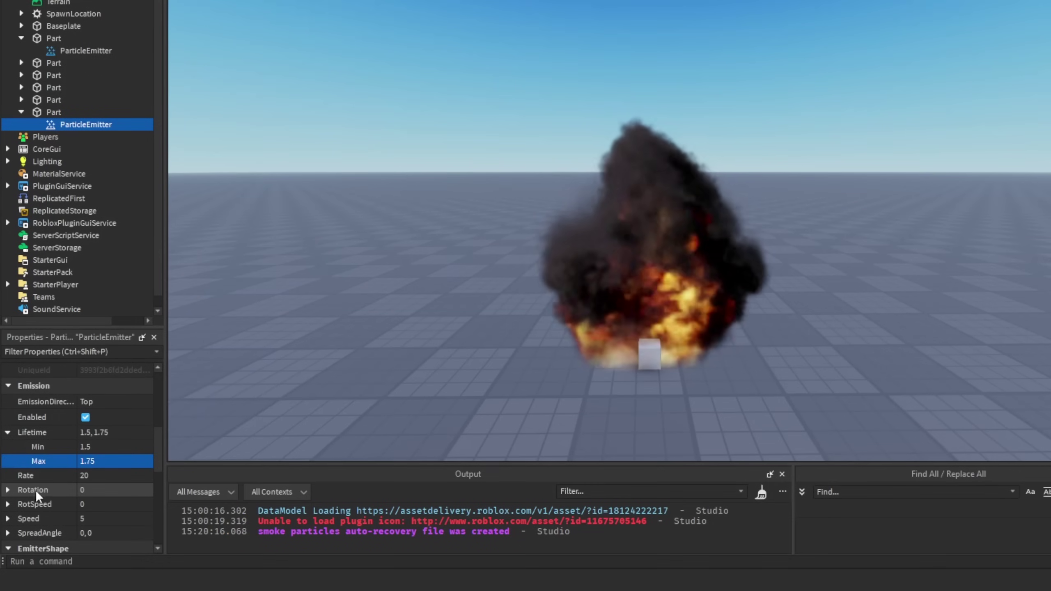
Step: Set the emitter's Rotation range to a minimum of -30 and a maximum of 30
{"action": "left_click", "coordinate": [8, 489]}
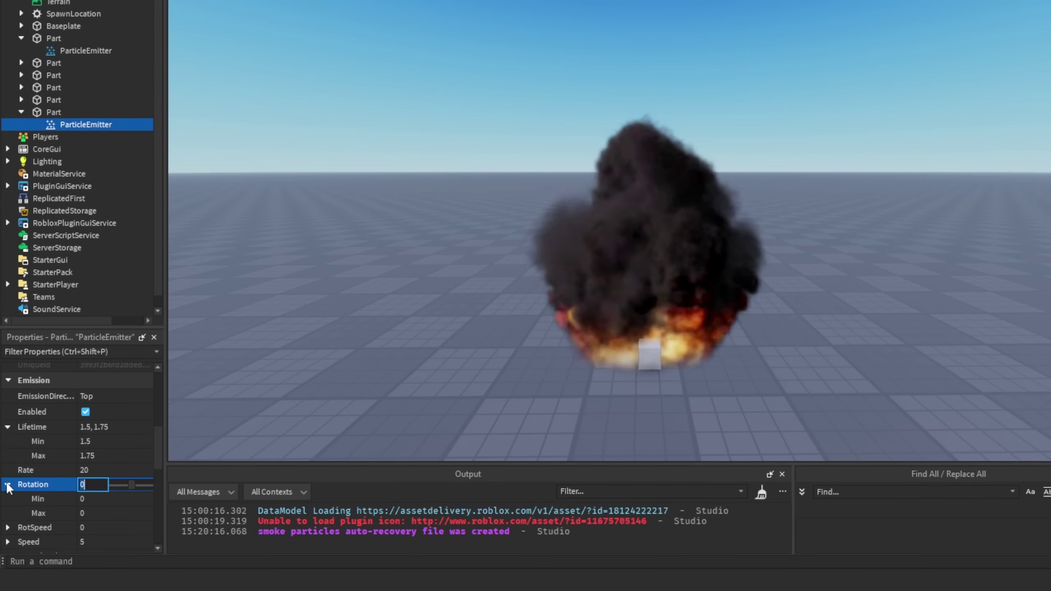
{"action": "scroll", "coordinate": [158, 468], "scroll_direction": "down", "scroll_amount": 1}
{"action": "left_click", "coordinate": [20, 455]}
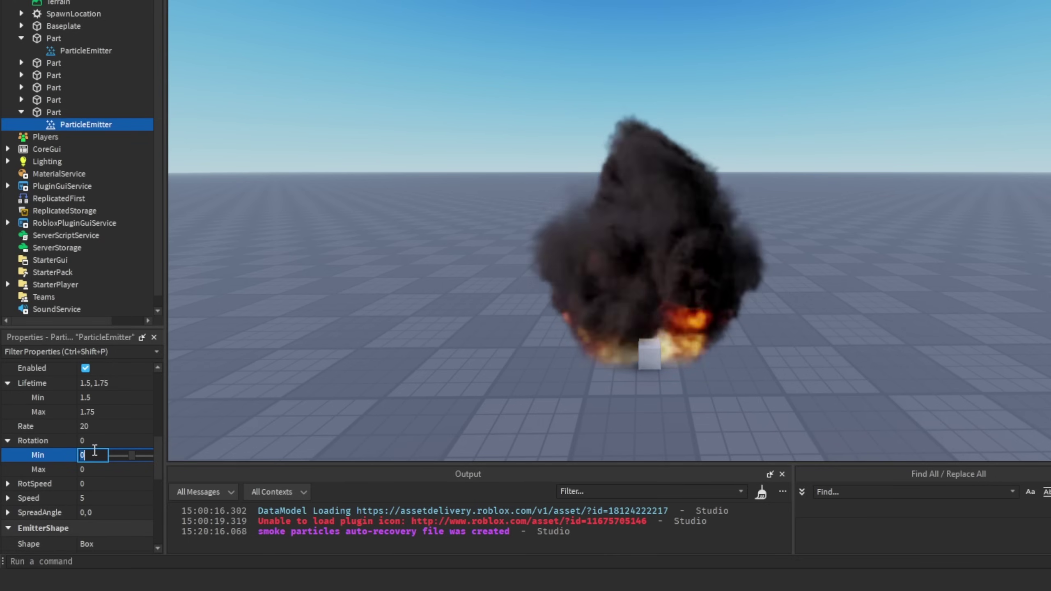
{"action": "type", "text": "-30"}
{"action": "key", "text": "Return"}
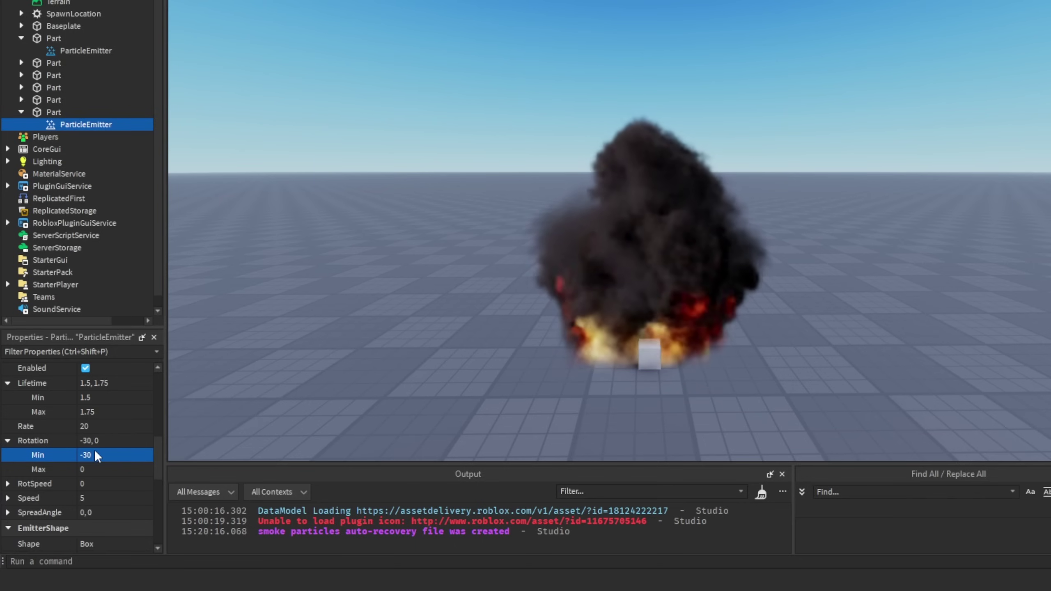
{"action": "left_click", "coordinate": [95, 469]}
{"action": "type", "text": "30"}
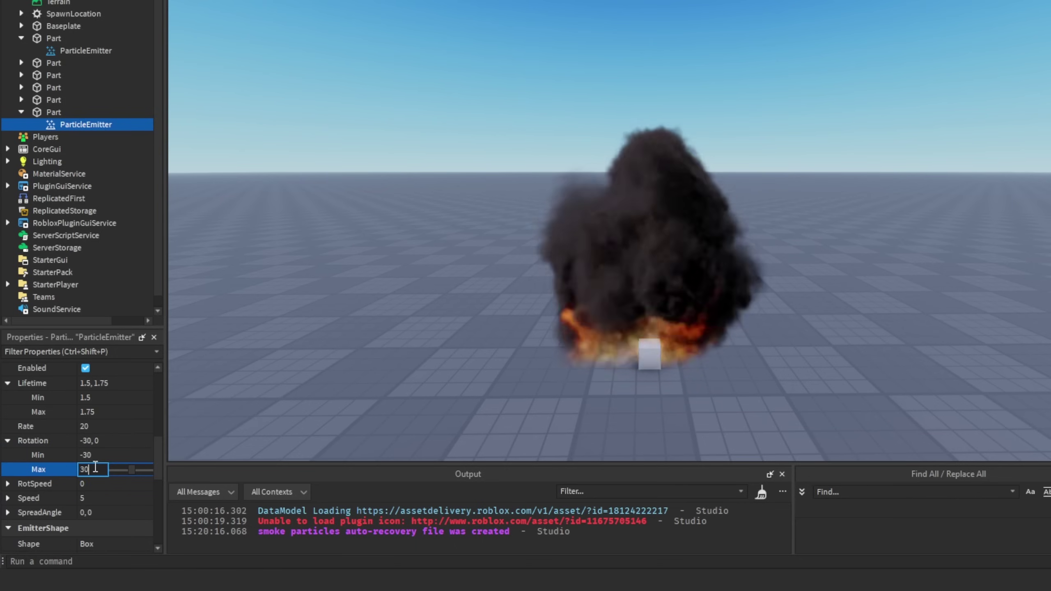
{"action": "key", "text": "Return"}
Step: Set the emitter's RotSpeed range to a minimum of -10 and a maximum of 10
{"action": "scroll", "coordinate": [94, 465], "scroll_direction": "down", "scroll_amount": 1}
{"action": "left_click", "coordinate": [8, 472]}
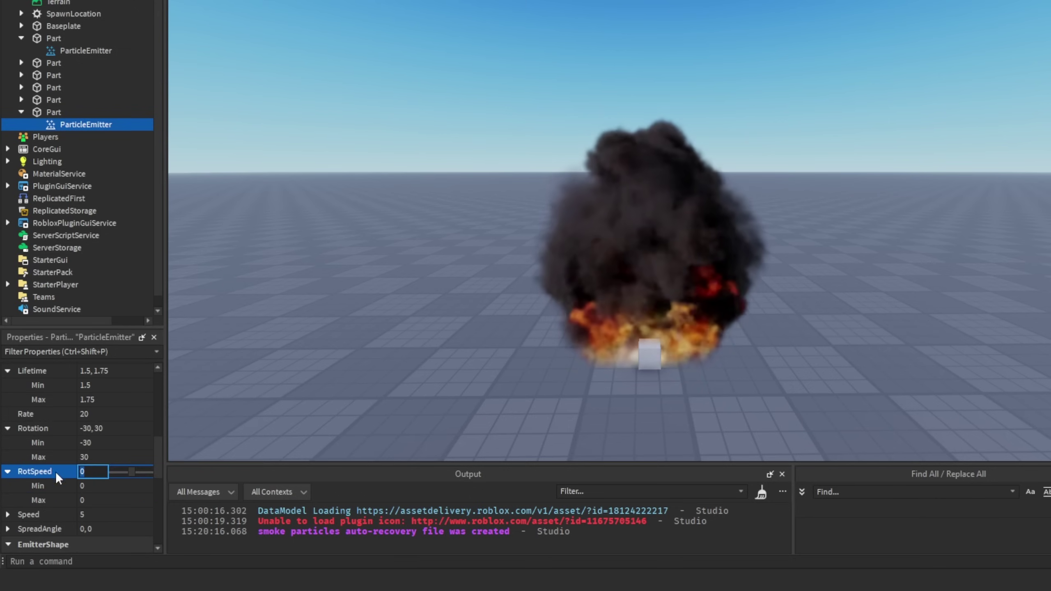
{"action": "left_click", "coordinate": [104, 486]}
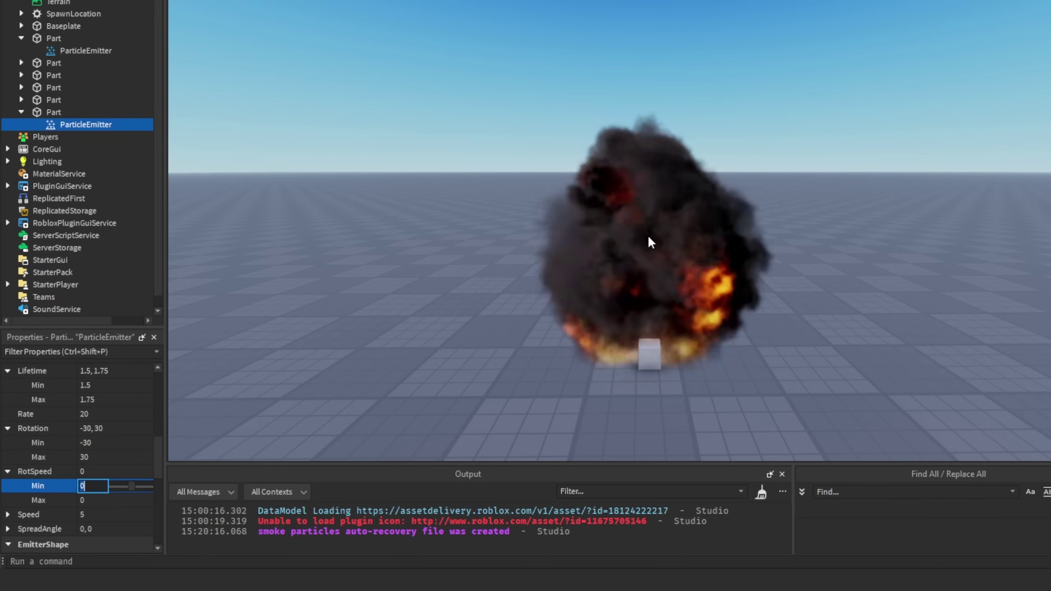
{"action": "type", "text": "-10"}
{"action": "key", "text": "Return"}
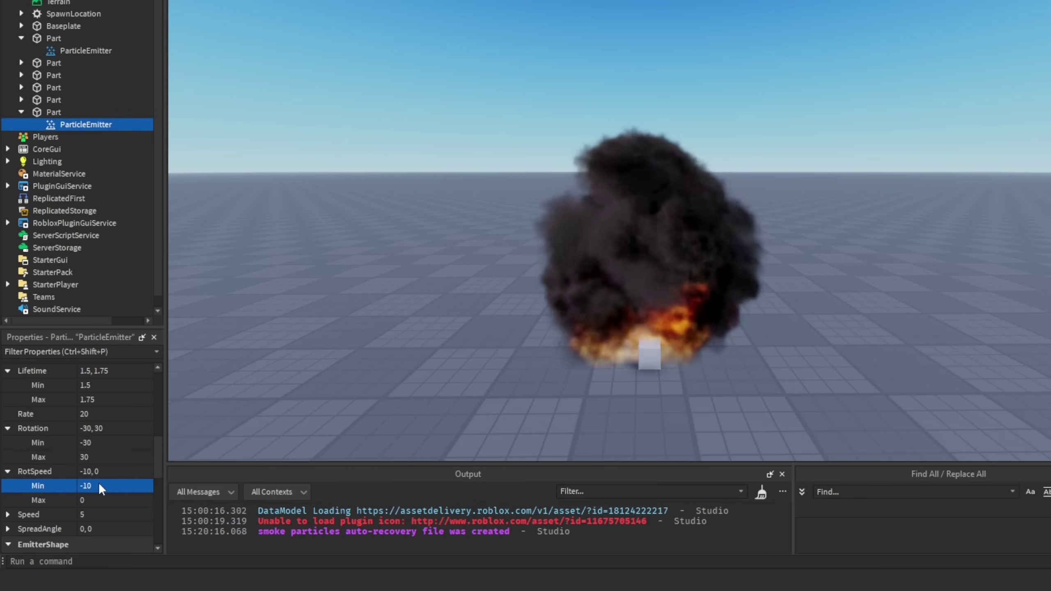
{"action": "left_click", "coordinate": [93, 500]}
{"action": "type", "text": "10"}
{"action": "key", "text": "Return"}
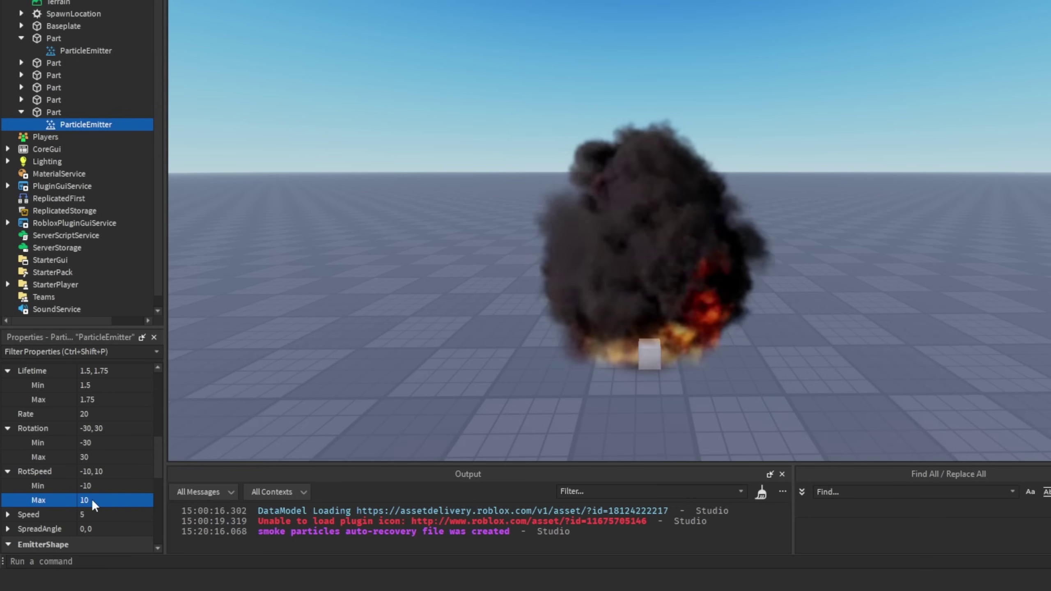
Step: Set the emitter's Speed range to a minimum of 2 and a maximum of 3
{"action": "left_click", "coordinate": [110, 519]}
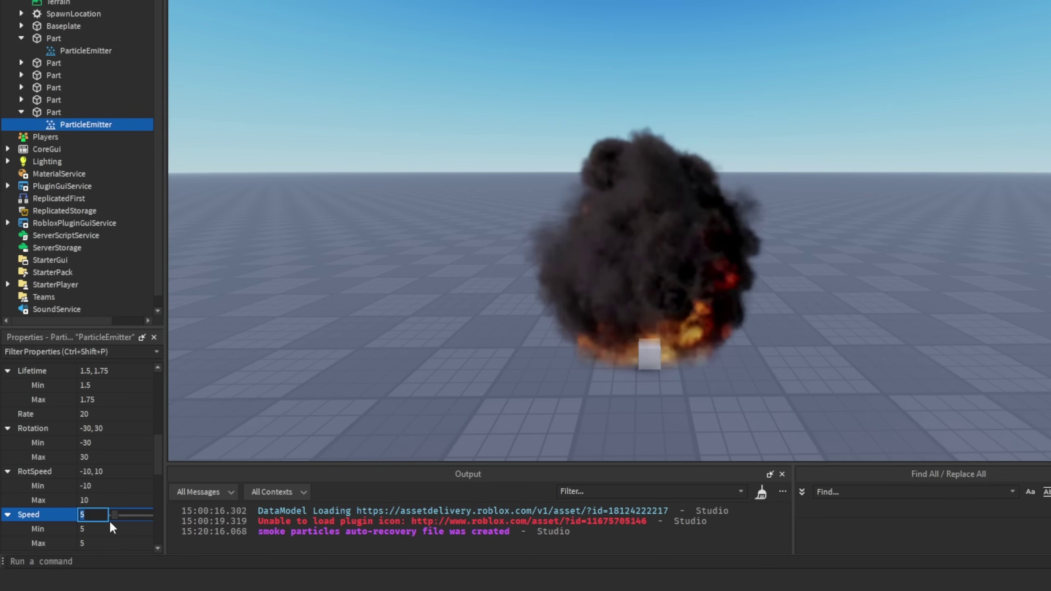
{"action": "scroll", "coordinate": [109, 513], "scroll_direction": "down", "scroll_amount": 1}
{"action": "left_click", "coordinate": [91, 481]}
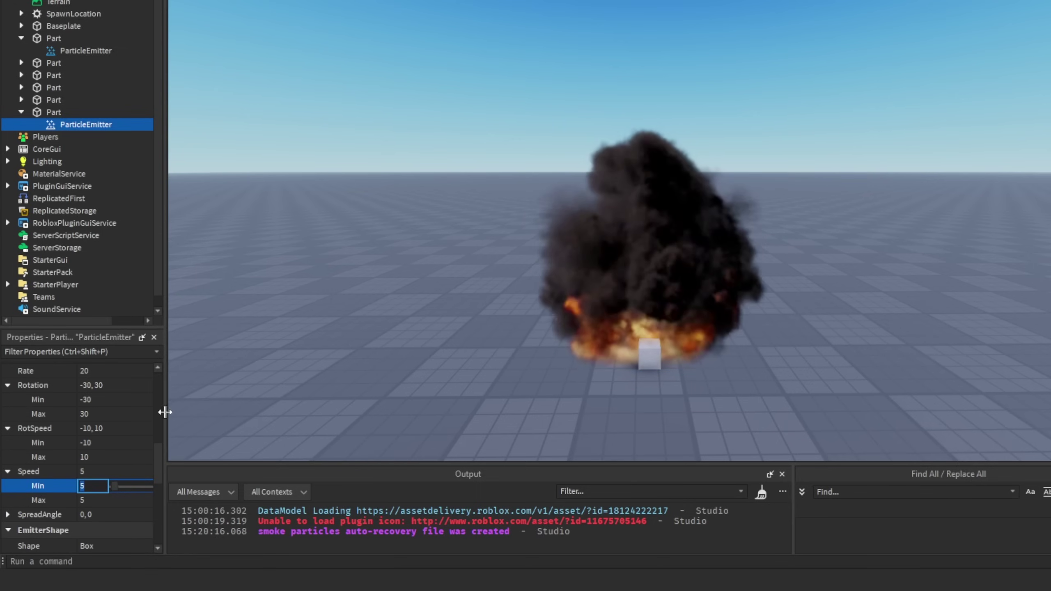
{"action": "type", "text": "2"}
{"action": "key", "text": "Return"}
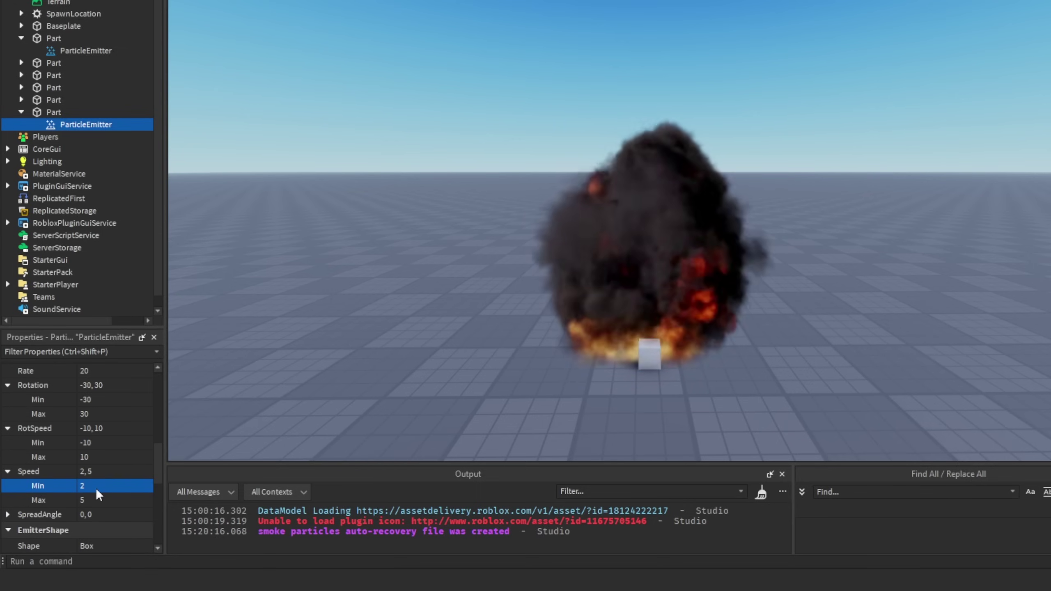
{"action": "left_click", "coordinate": [98, 501]}
{"action": "type", "text": "3"}
{"action": "key", "text": "Return"}
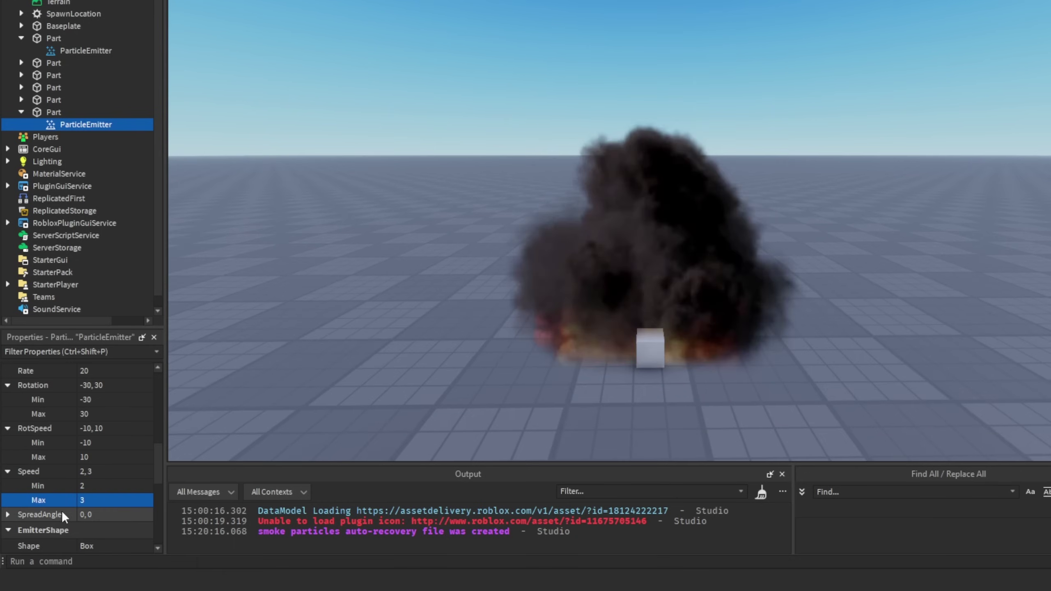
Step: Try a SpreadAngle of 100 on both X and Y for the explosion emitter
{"action": "left_click", "coordinate": [8, 514]}
{"action": "scroll", "coordinate": [128, 499], "scroll_direction": "down", "scroll_amount": 1}
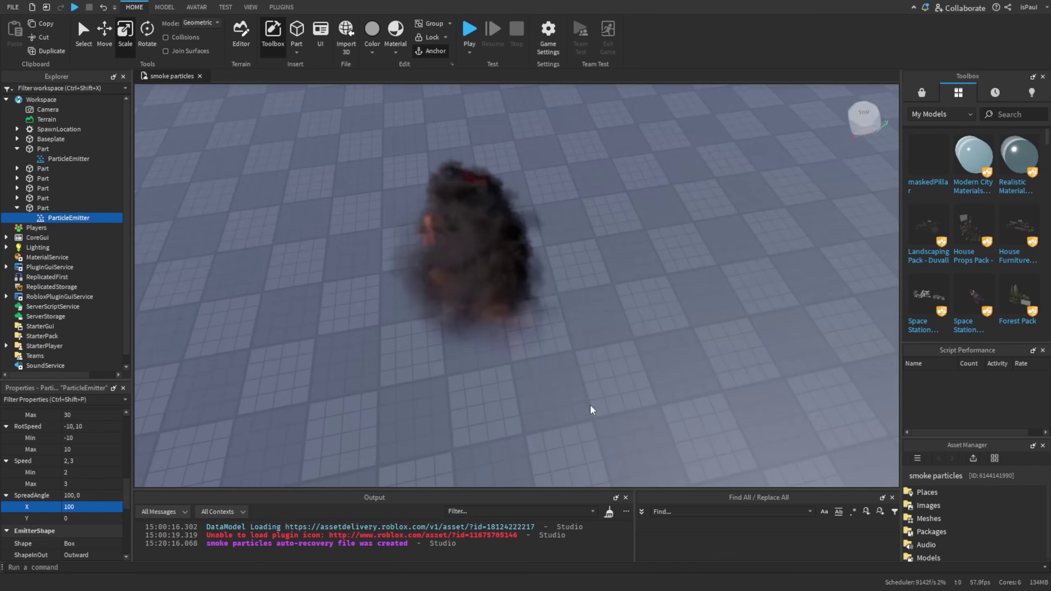
{"action": "right_click_drag", "start_coordinate": [591, 405], "coordinate": [590, 406]}
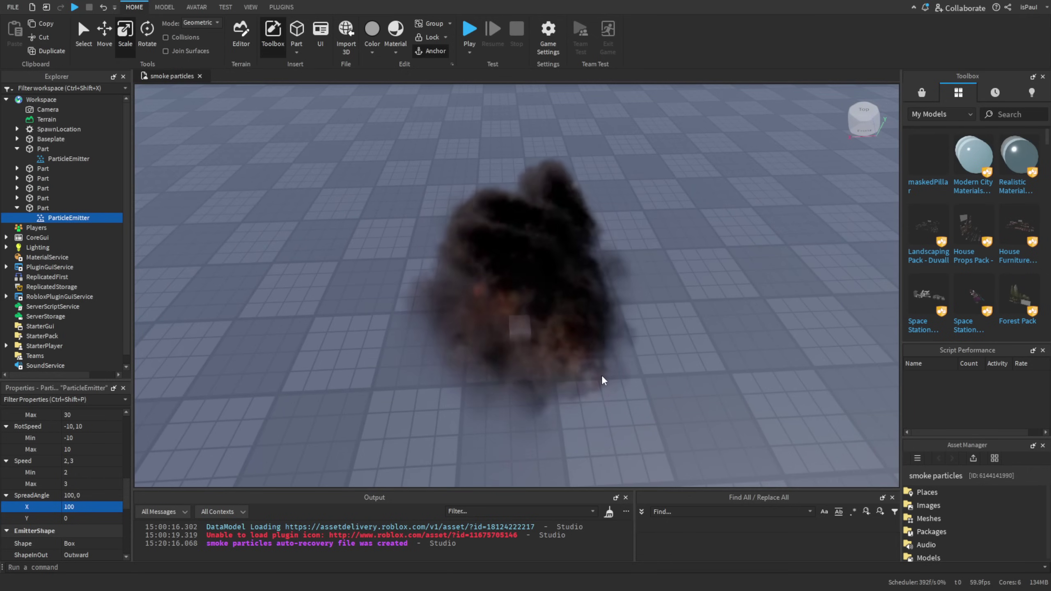
{"action": "right_click_drag", "start_coordinate": [593, 312], "coordinate": [633, 301]}
{"action": "left_click", "coordinate": [89, 518]}
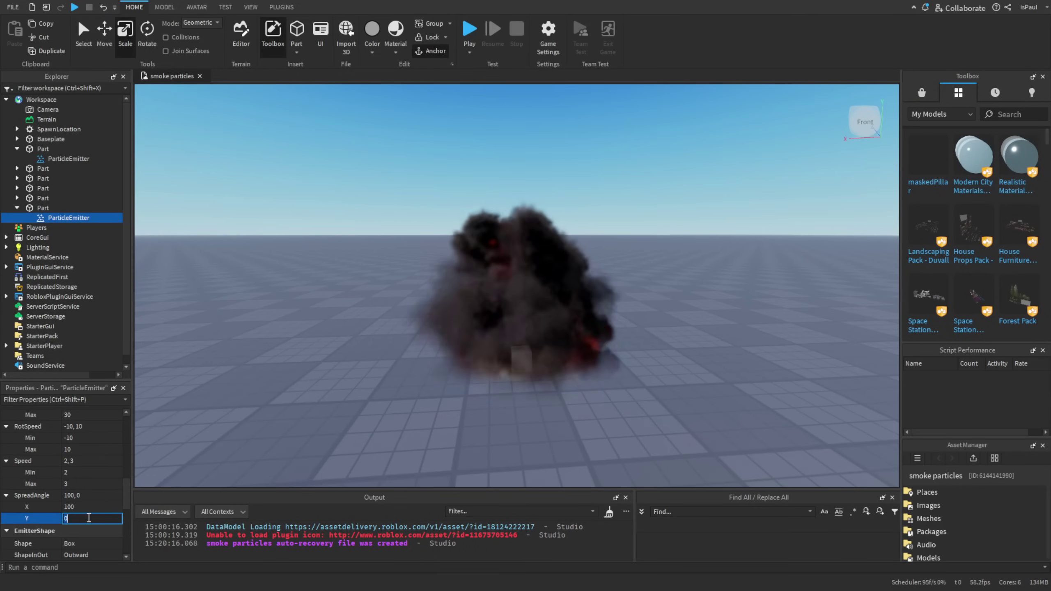
{"action": "type", "text": "100"}
{"action": "key", "text": "Return"}
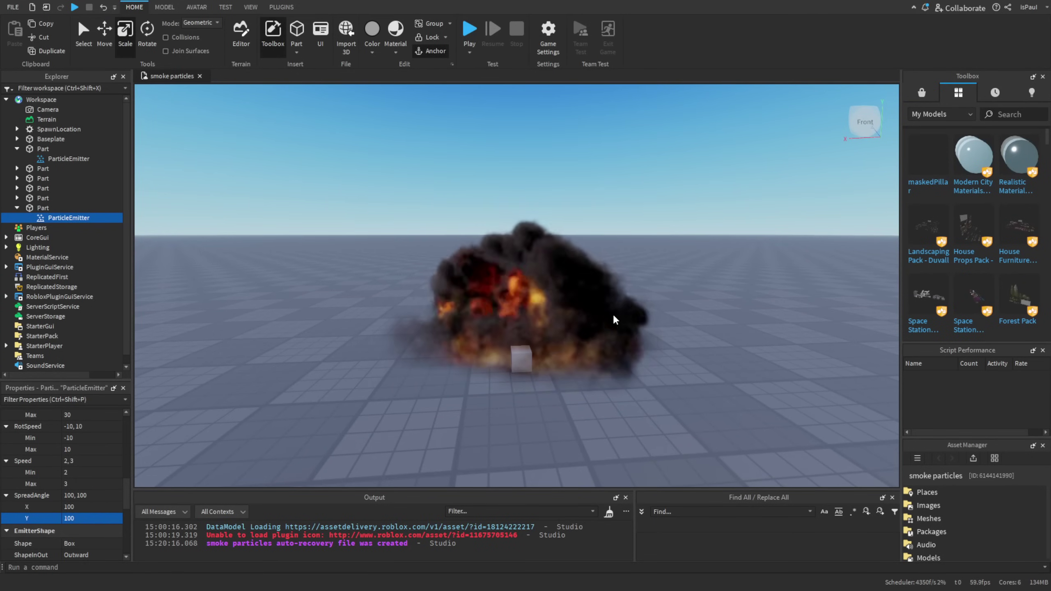
Step: Reset the emitter's SpreadAngle to 0 on both X and Y
{"action": "left_click", "coordinate": [91, 519]}
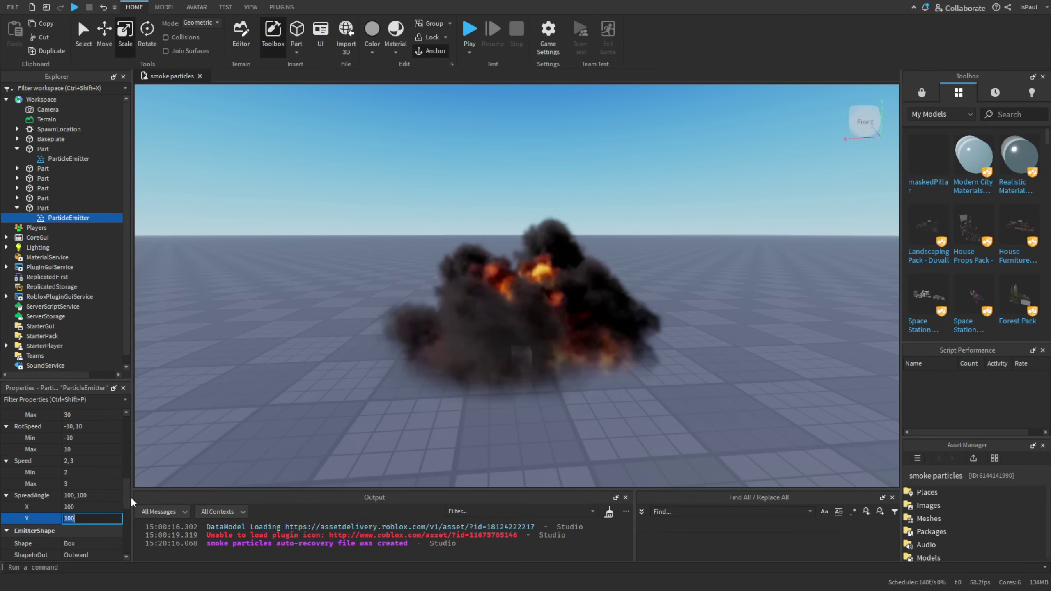
{"action": "type", "text": "0"}
{"action": "left_click", "coordinate": [88, 506]}
{"action": "type", "text": "0"}
{"action": "key", "text": "Return"}
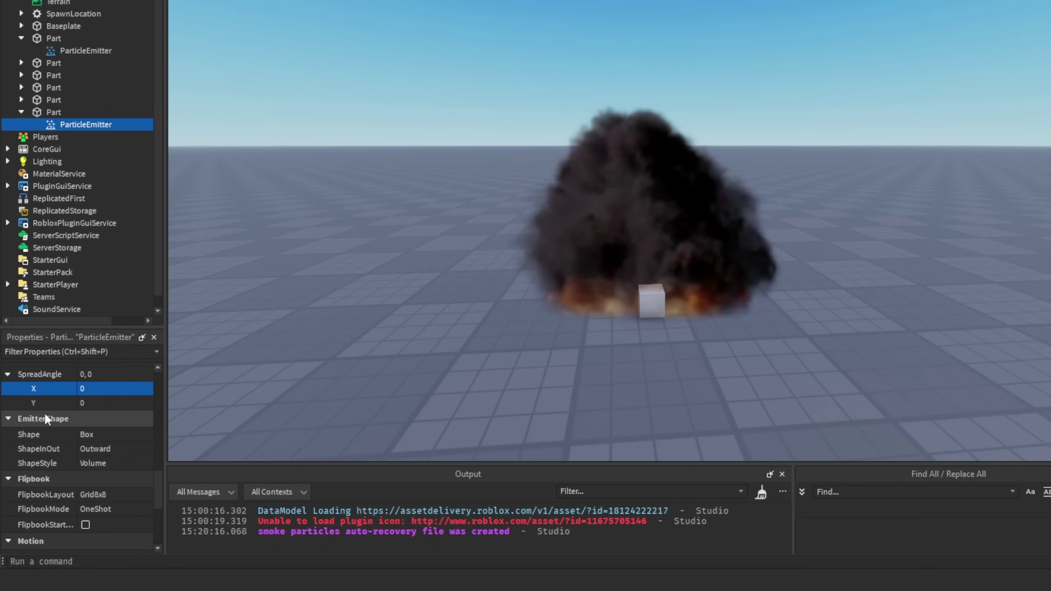
Step: Set the emitter's Acceleration to 2 along Y so the smoke rises
{"action": "scroll", "coordinate": [37, 429], "scroll_direction": "down", "scroll_amount": 3}
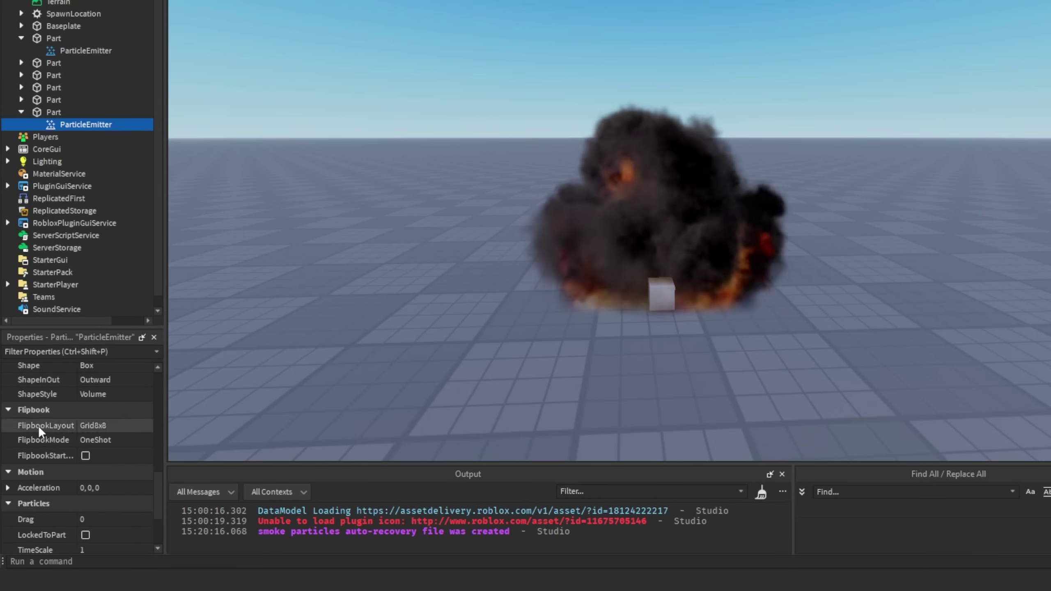
{"action": "left_click", "coordinate": [7, 487]}
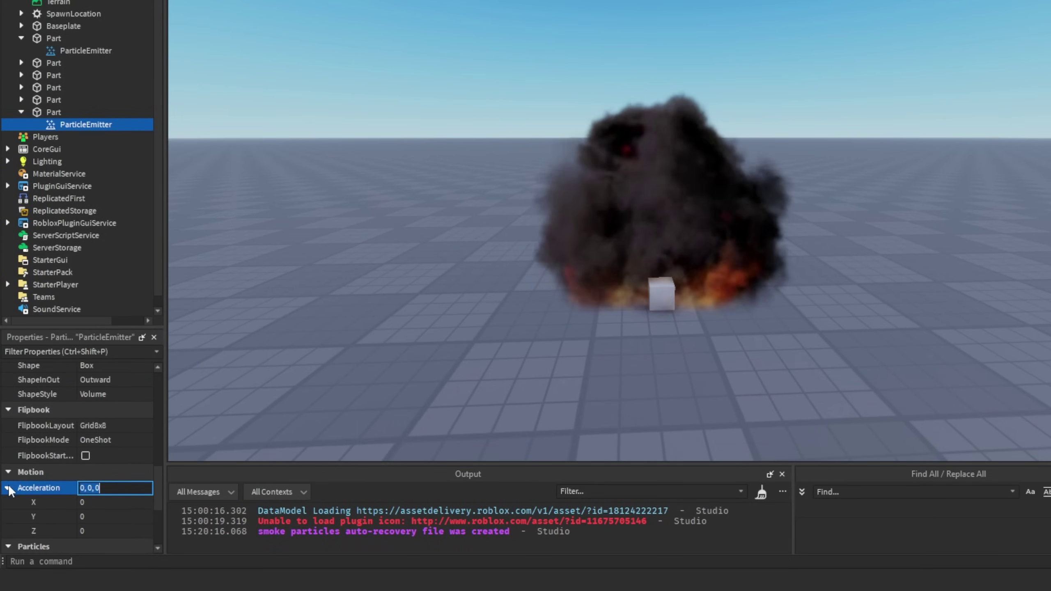
{"action": "scroll", "coordinate": [132, 505], "scroll_direction": "down", "scroll_amount": 1}
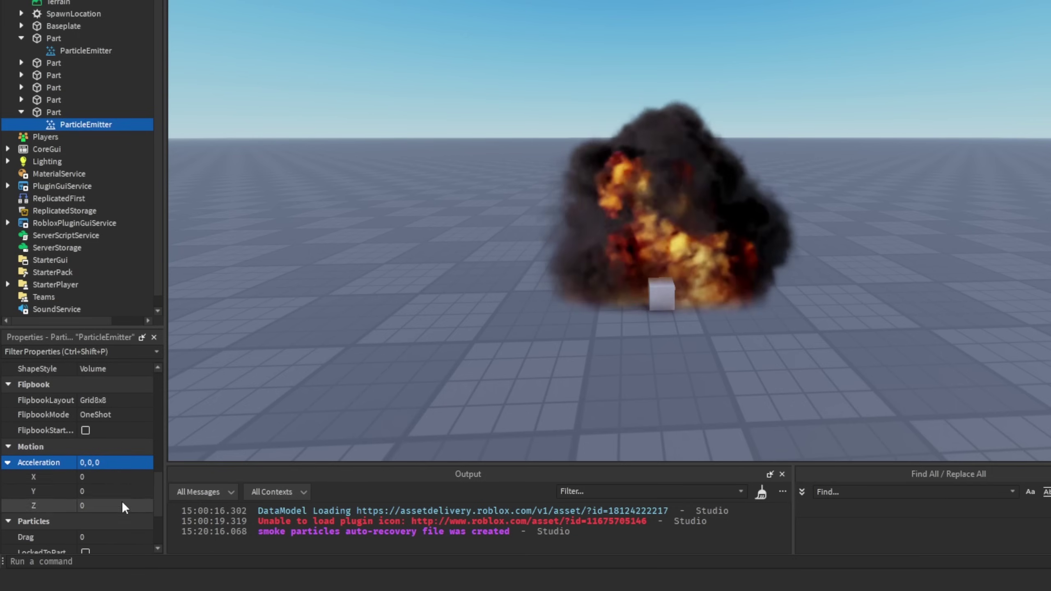
{"action": "left_click", "coordinate": [110, 490]}
{"action": "type", "text": "2"}
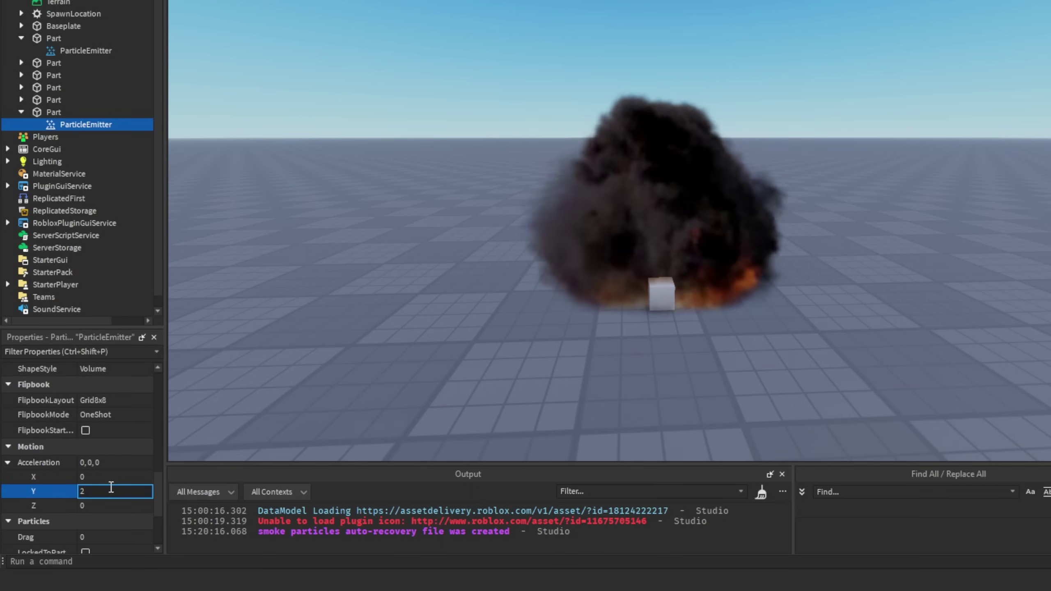
{"action": "key", "text": "Return"}
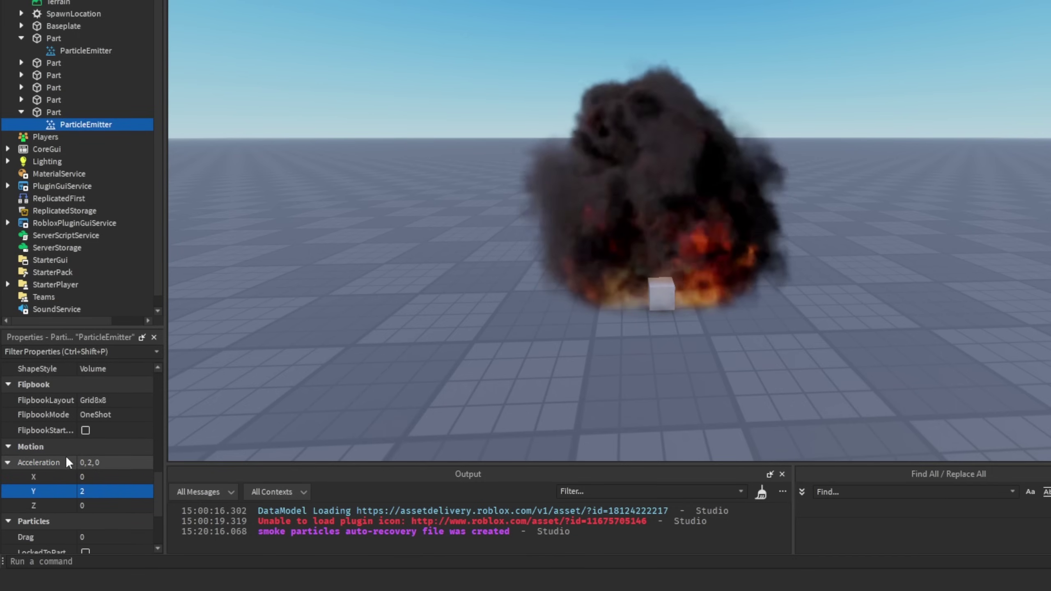
{"action": "left_click", "coordinate": [834, 314]}
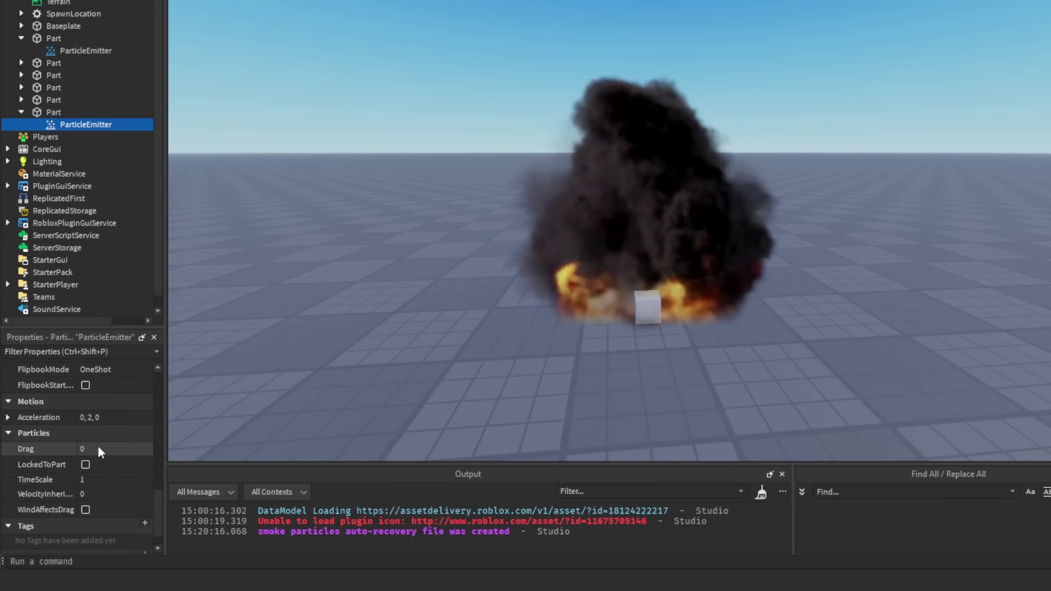
Step: Try a Drag of 5 on the emitter and view the explosion from farther away and close up
{"action": "left_click", "coordinate": [98, 445]}
{"action": "left_click_drag", "start_coordinate": [126, 447], "coordinate": [148, 445]}
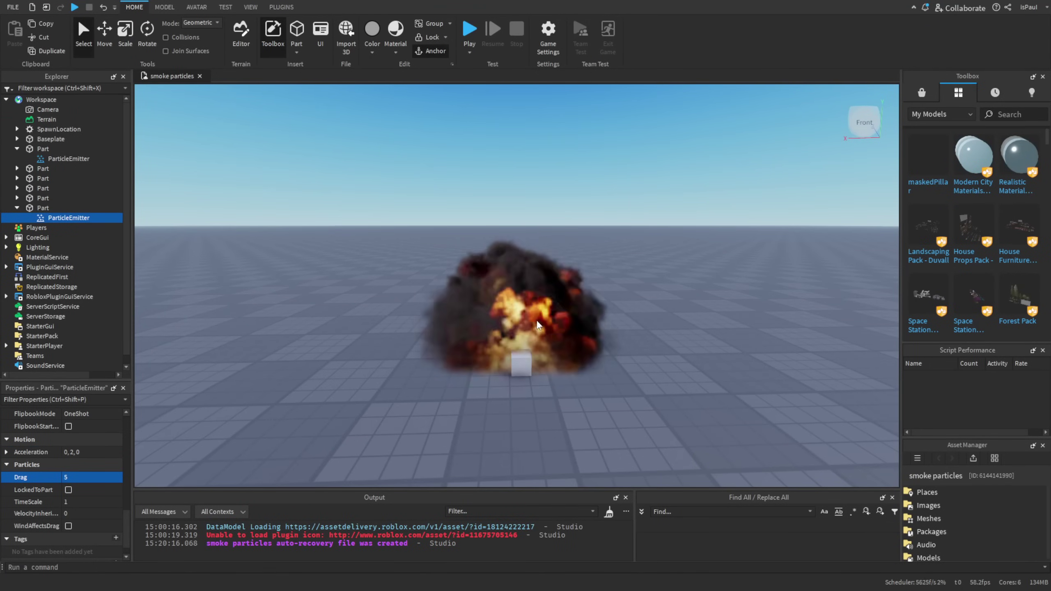
{"action": "scroll", "coordinate": [552, 322], "scroll_direction": "down", "scroll_amount": 3}
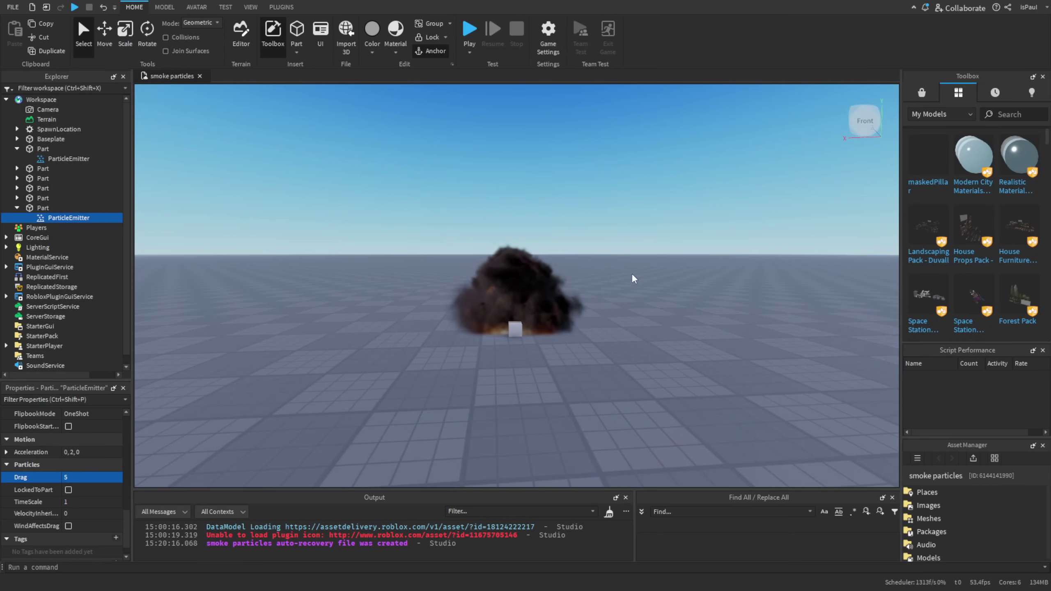
{"action": "scroll", "coordinate": [603, 355], "scroll_direction": "up", "scroll_amount": 3}
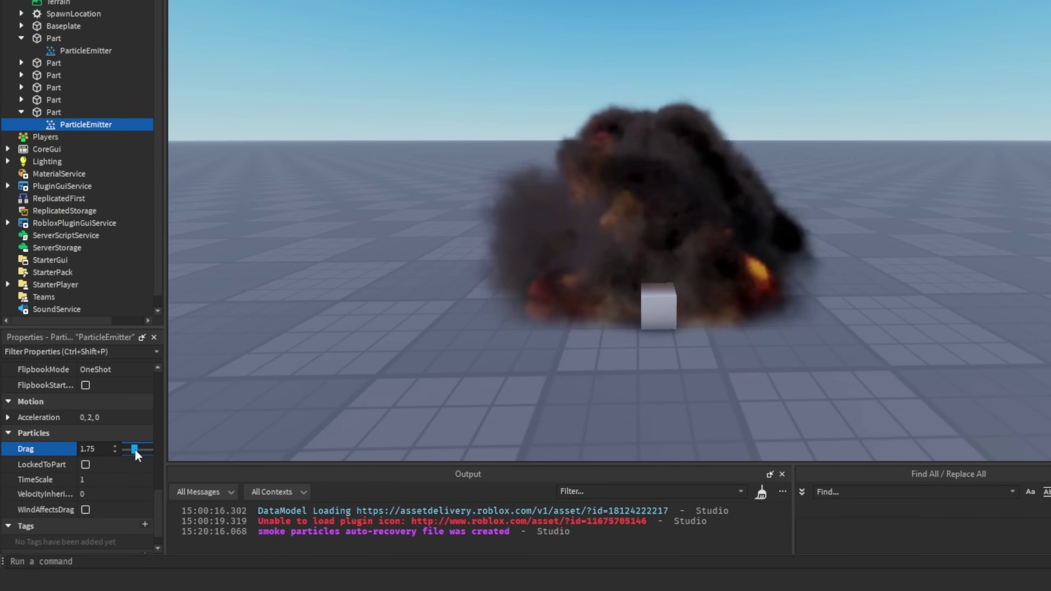
Step: Set the emitter's Drag to 0.25
{"action": "left_click_drag", "start_coordinate": [108, 477], "coordinate": [124, 449]}
{"action": "left_click", "coordinate": [87, 449]}
{"action": "type", "text": "."}
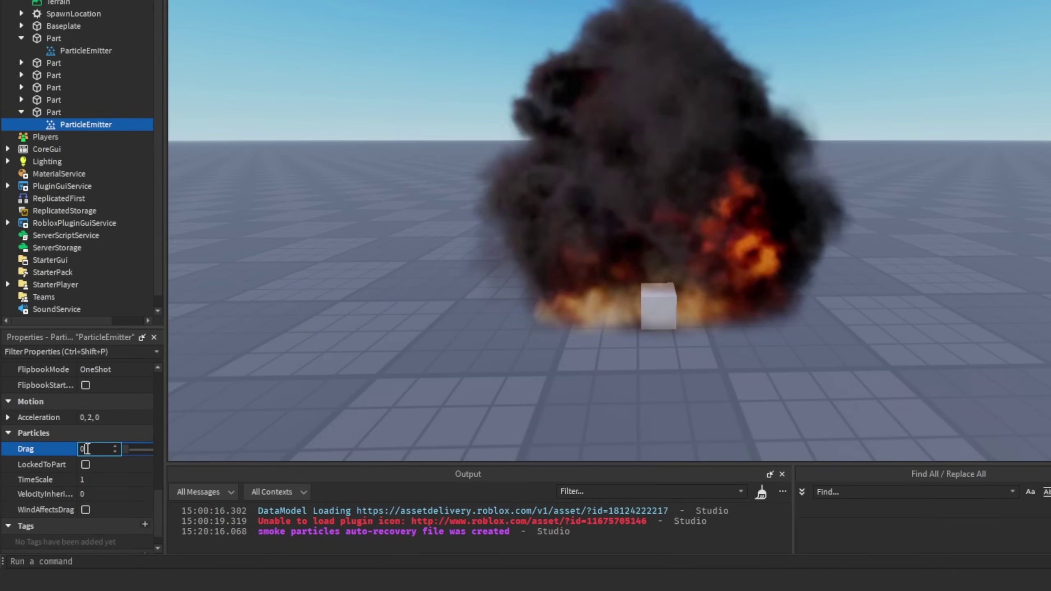
{"action": "type", "text": "25"}
Step: Try the emitter's TimeScale at 0.5 and at 0
{"action": "left_click", "coordinate": [104, 479]}
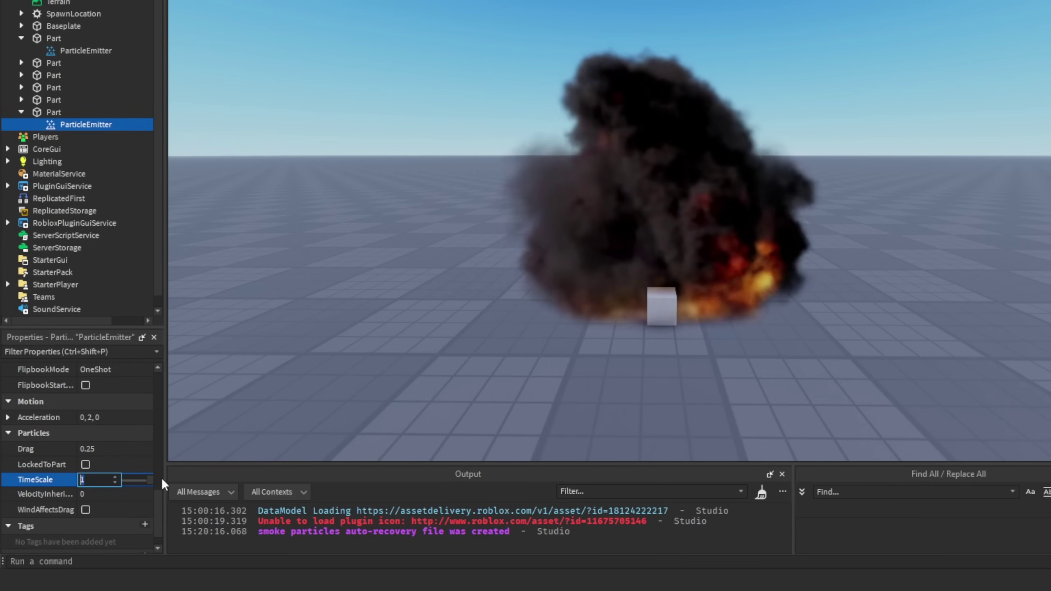
{"action": "type", "text": "0.5"}
{"action": "key", "text": "Return"}
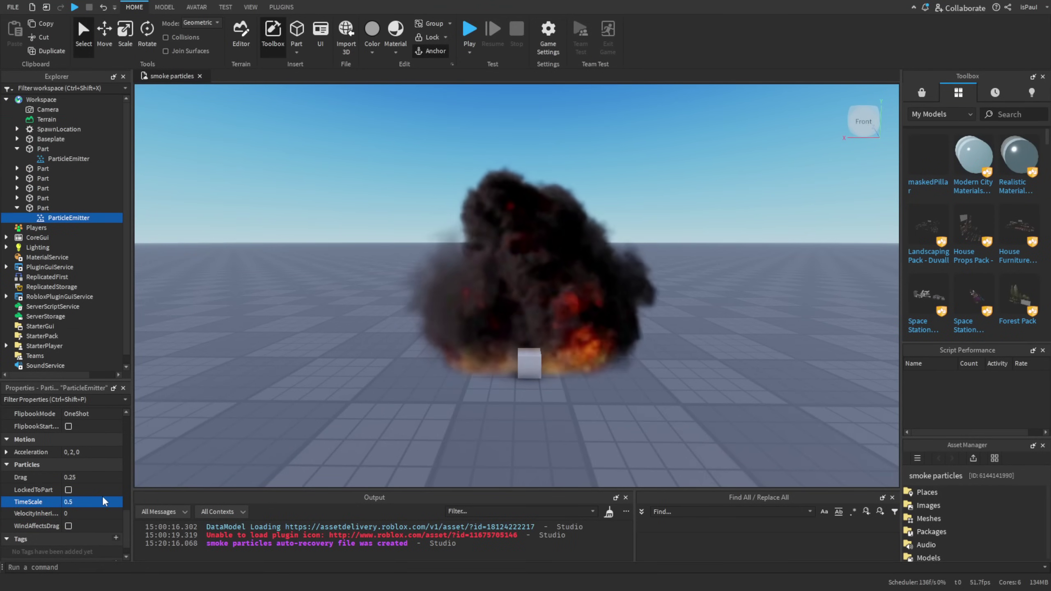
{"action": "left_click", "coordinate": [88, 501]}
{"action": "type", "text": "0"}
{"action": "key", "text": "Return"}
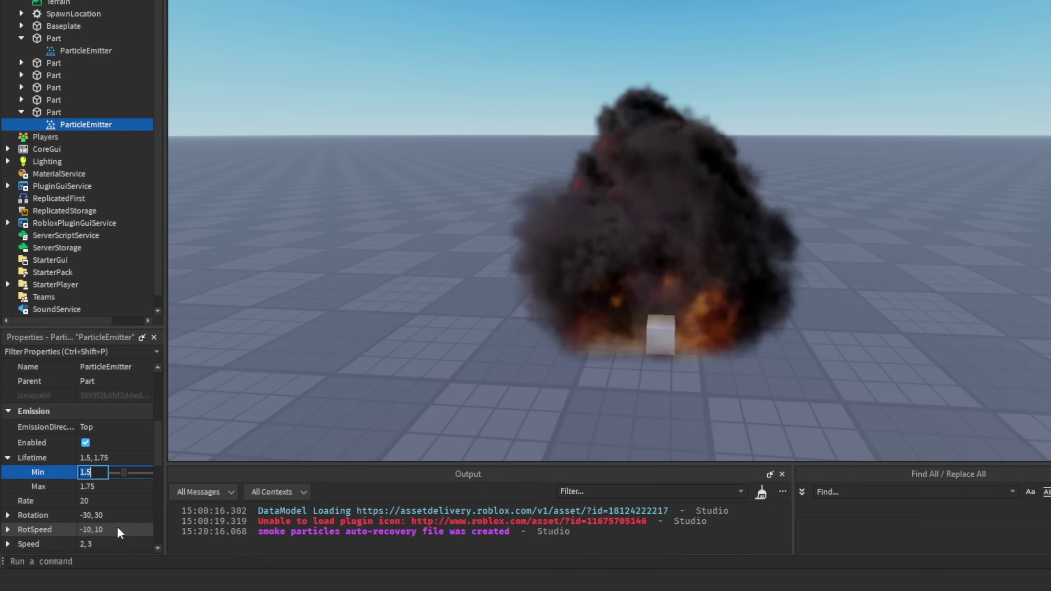
Step: Set the emitter's Lifetime to a minimum of 4 and a maximum of 5, and view the whole smoke column
{"action": "type", "text": "4"}
{"action": "key", "text": "Return"}
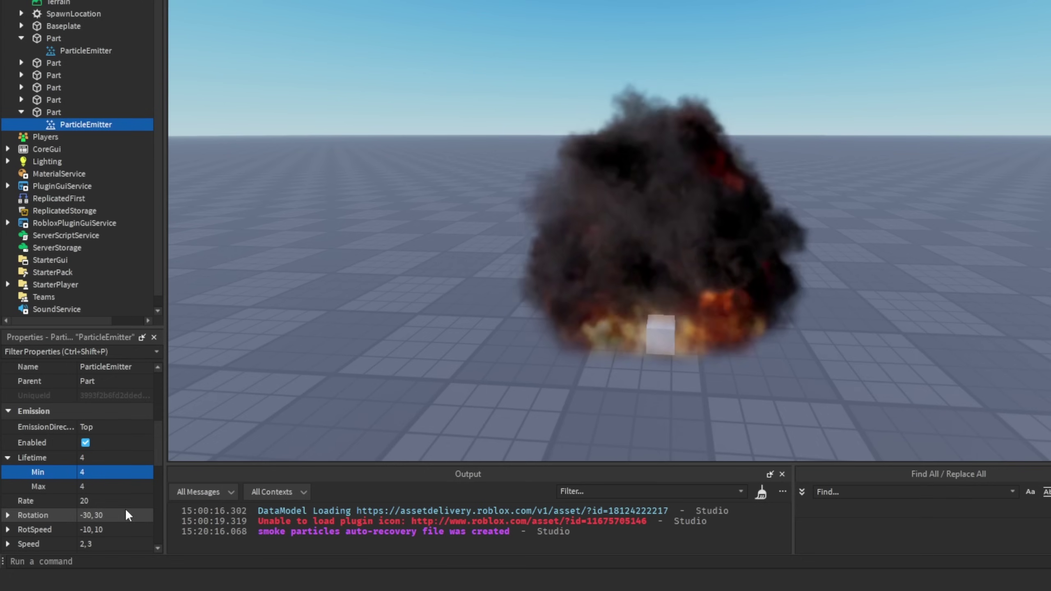
{"action": "left_click", "coordinate": [101, 485]}
{"action": "type", "text": "5"}
{"action": "key", "text": "Return"}
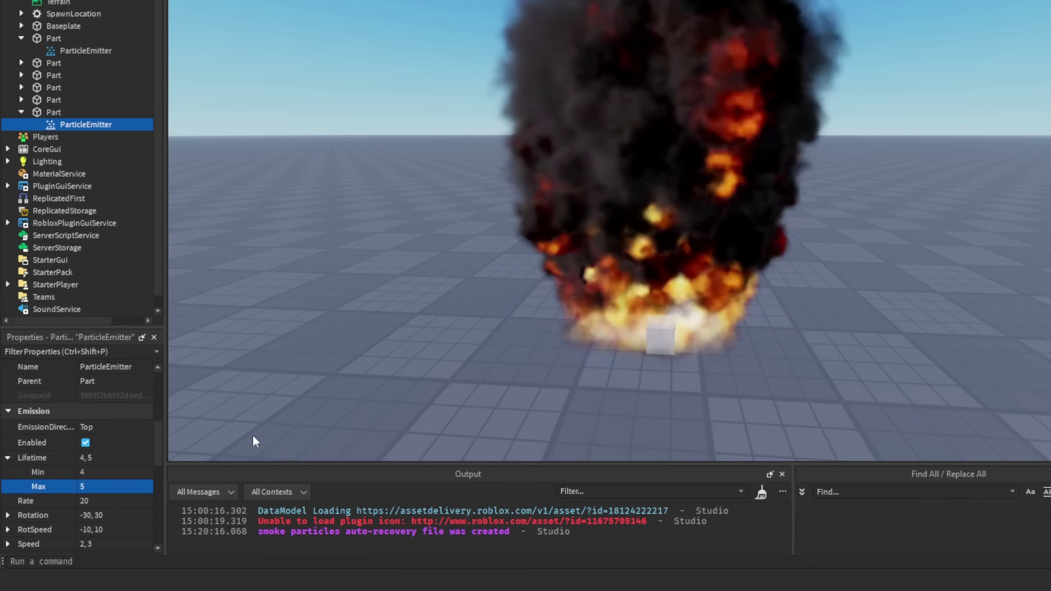
{"action": "left_click", "coordinate": [783, 289]}
{"action": "scroll", "coordinate": [775, 303], "scroll_direction": "down", "scroll_amount": 2}
{"action": "right_click_drag", "start_coordinate": [775, 303], "coordinate": [775, 249]}
{"action": "scroll", "coordinate": [776, 303], "scroll_direction": "up", "scroll_amount": 2}
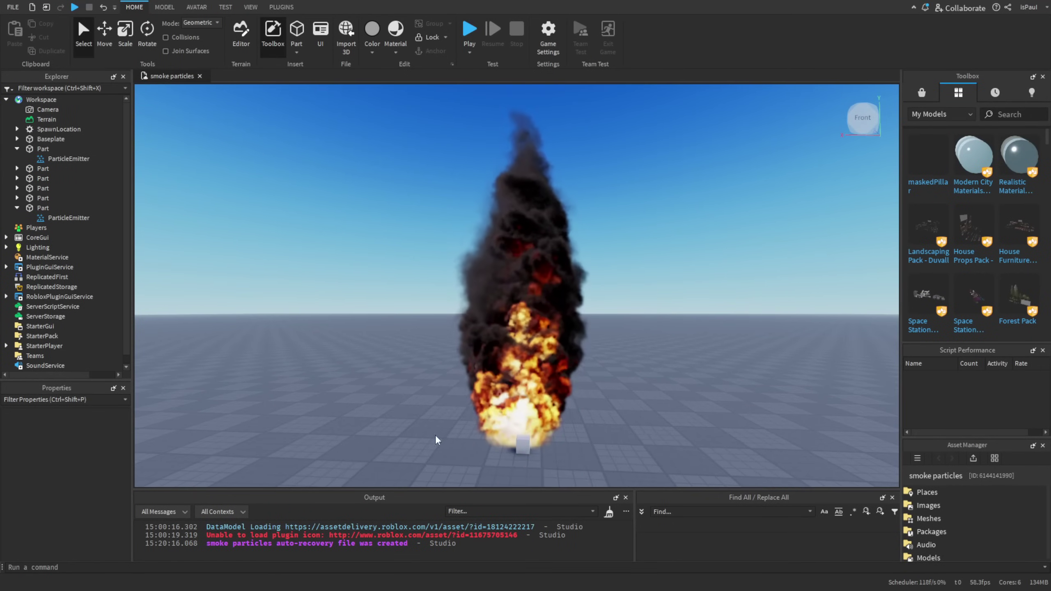
Step: Reselect the explosion's ParticleEmitter and set its Speed range to 1, 1.25
{"action": "left_click", "coordinate": [42, 218]}
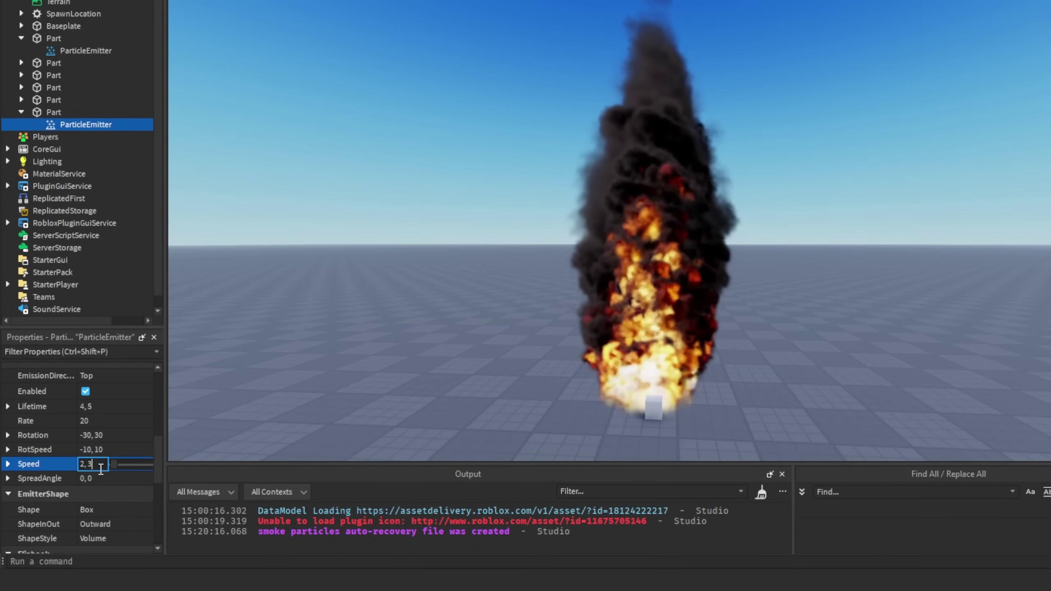
{"action": "key", "text": "BackSpace"}
{"action": "key", "text": "BackSpace"}
{"action": "key", "text": "BackSpace"}
{"action": "type", "text": "1, 1"}
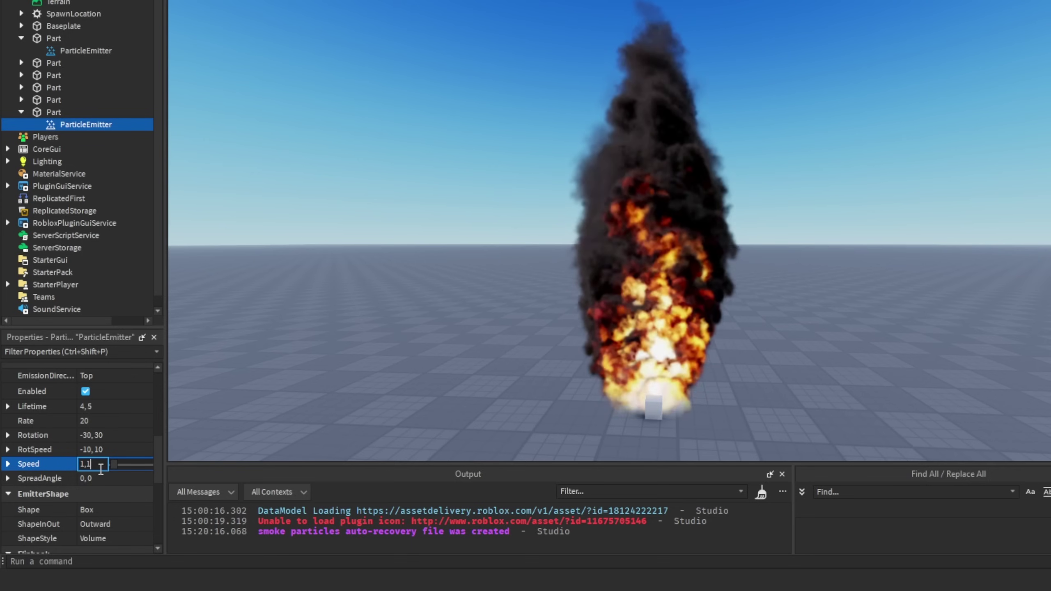
{"action": "type", "text": ".25"}
{"action": "key", "text": "Return"}
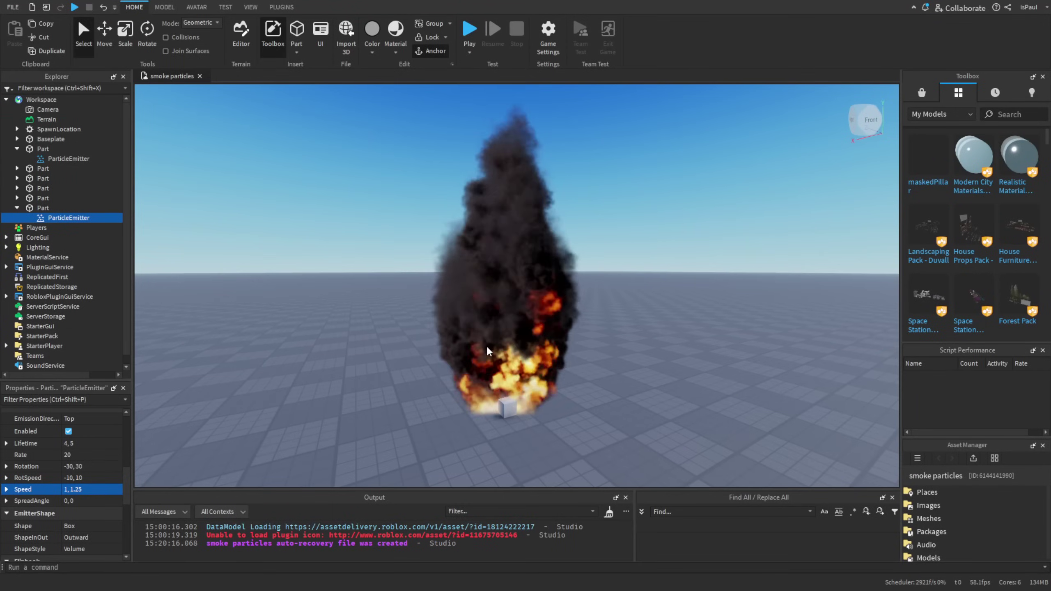
Step: Raise the emitter's LightEmission to 0.4 to brighten the flames
{"action": "left_click", "coordinate": [688, 367]}
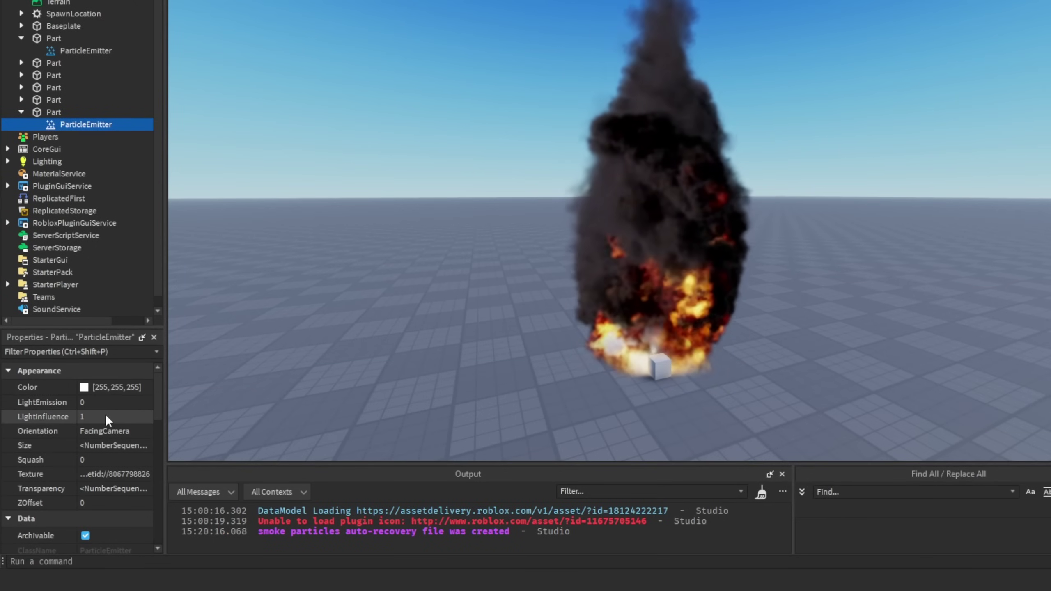
{"action": "left_click", "coordinate": [126, 400]}
{"action": "left_click_drag", "start_coordinate": [127, 400], "coordinate": [137, 400]}
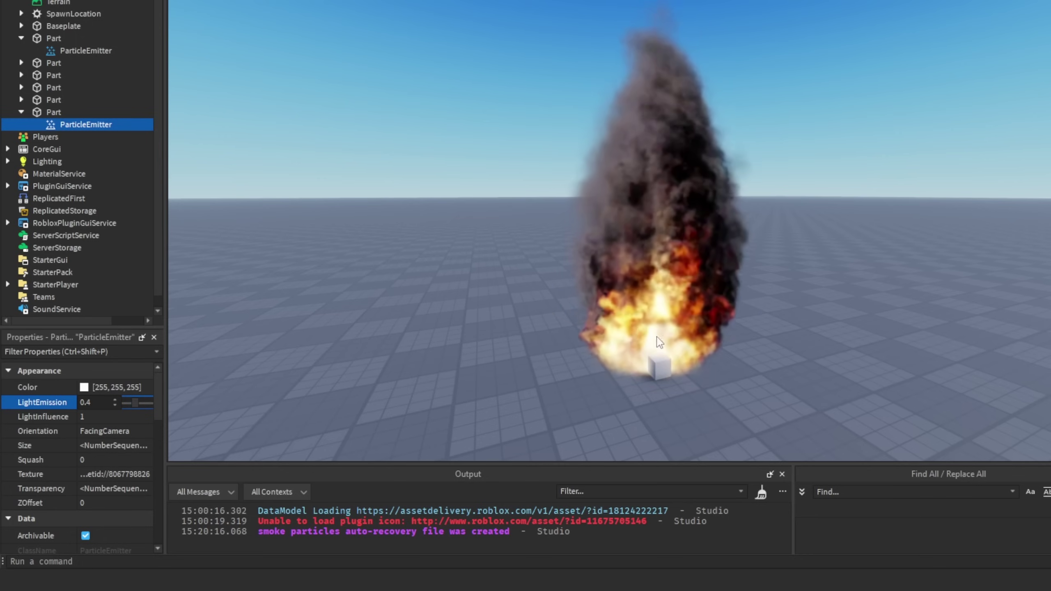
Step: Try the emitter's LightEmission at 0.45 and 0.15 and settle on 0.35
{"action": "left_click_drag", "start_coordinate": [135, 402], "coordinate": [129, 405]}
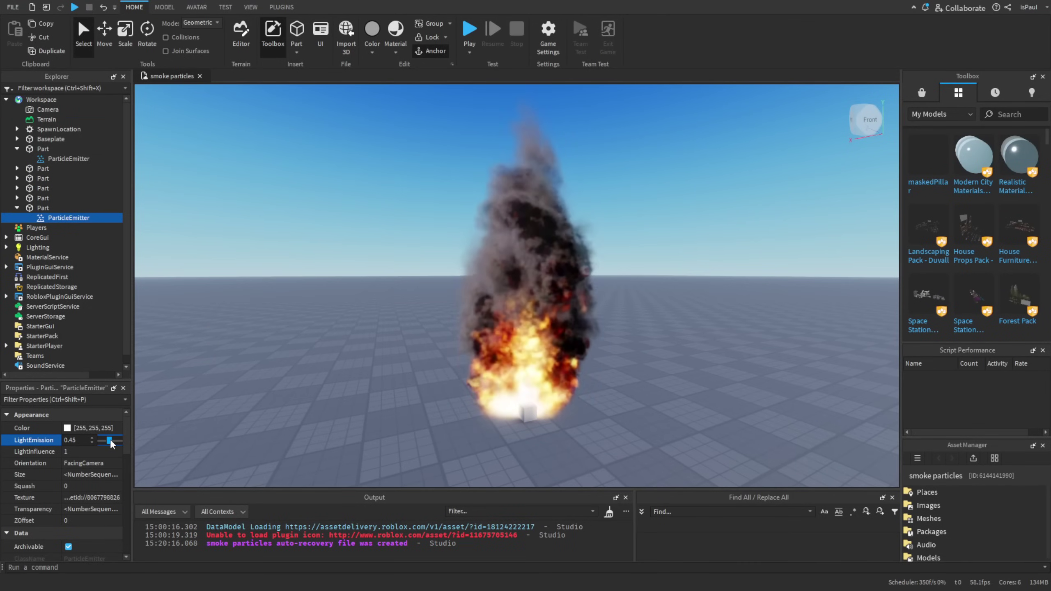
{"action": "left_click_drag", "start_coordinate": [110, 439], "coordinate": [106, 441]}
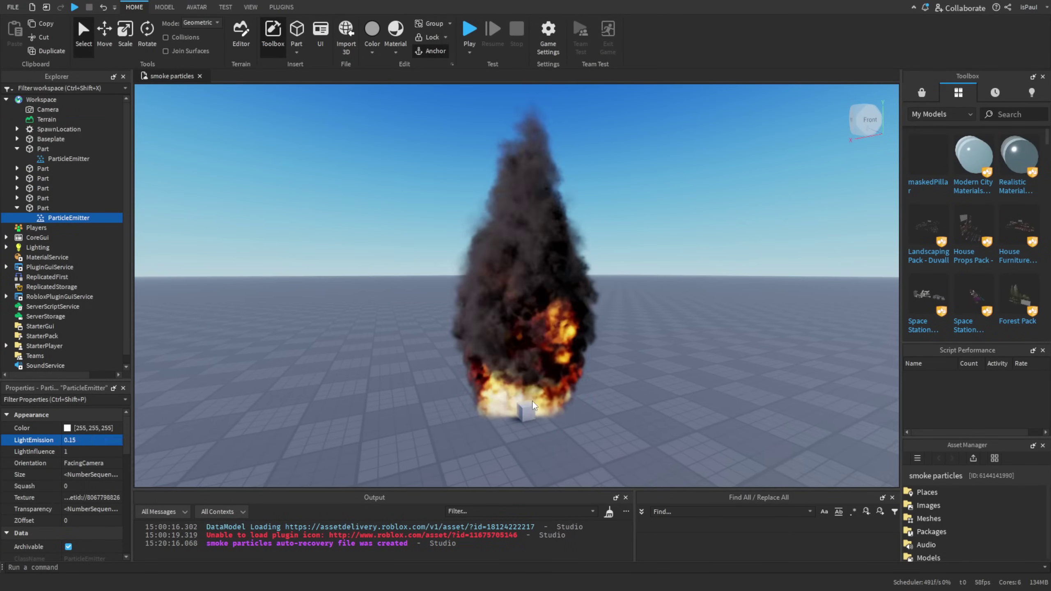
{"action": "left_click", "coordinate": [107, 440]}
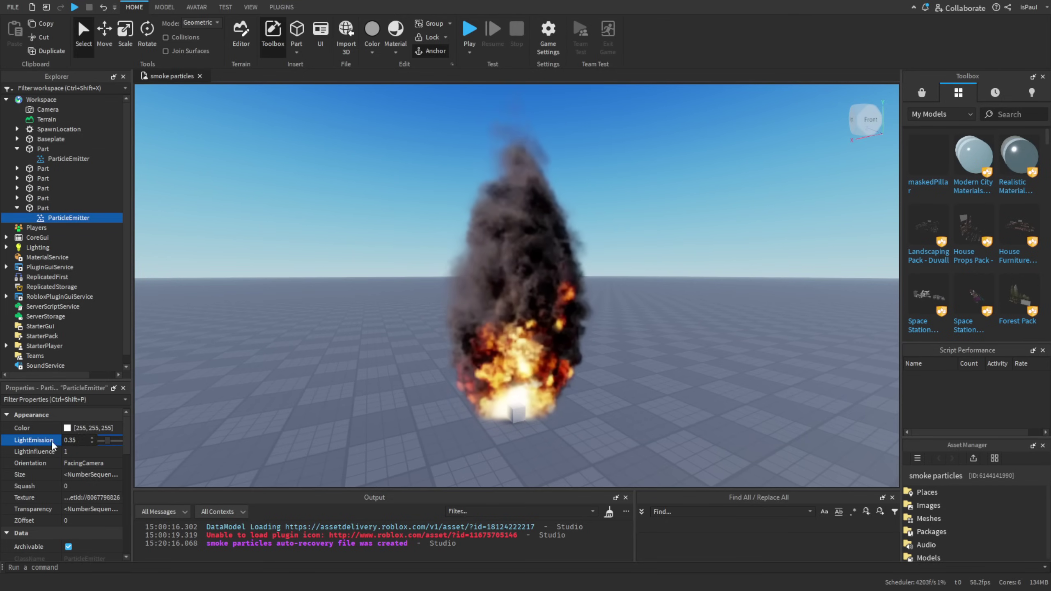
Step: Set the emitter's LightInfluence to 0.75 and its Brightness to 3.335
{"action": "left_click", "coordinate": [103, 452]}
{"action": "left_click_drag", "start_coordinate": [120, 451], "coordinate": [145, 430]}
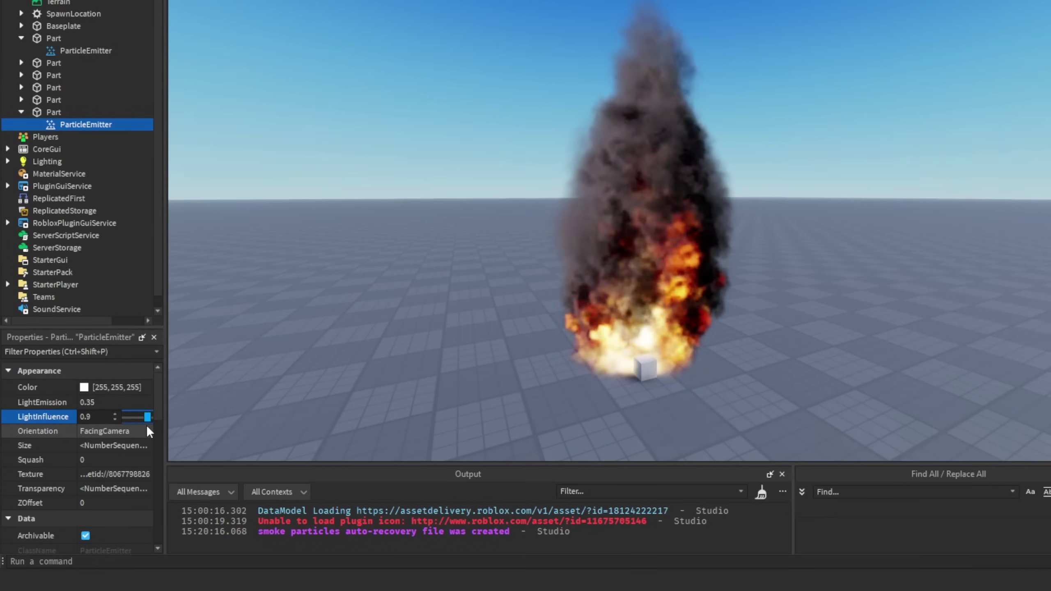
{"action": "scroll", "coordinate": [147, 427], "scroll_direction": "up", "scroll_amount": 1}
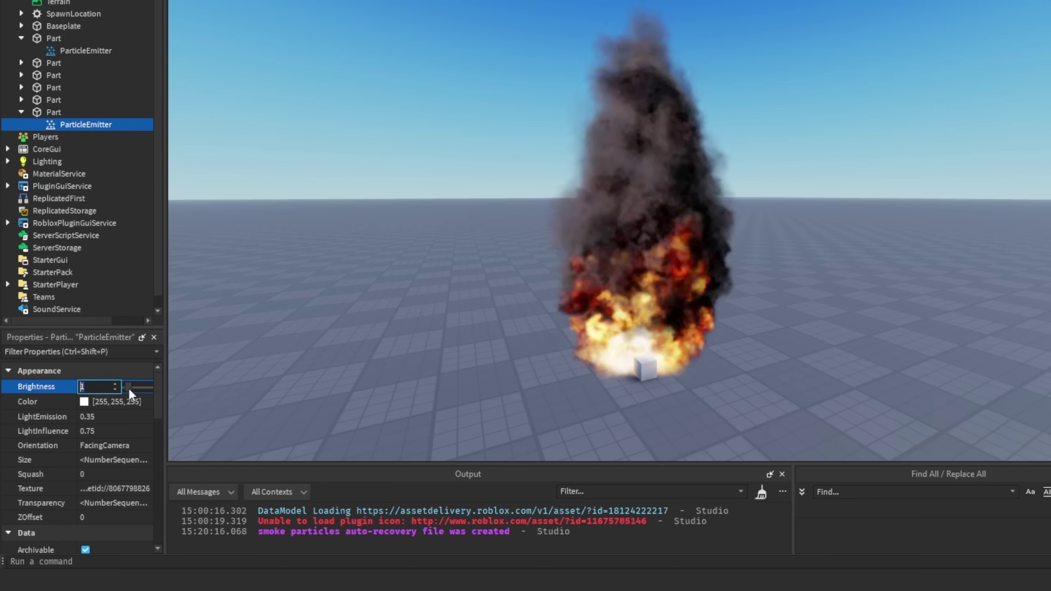
{"action": "mouse_move", "coordinate": [128, 388]}
{"action": "left_mouse_down"}
{"action": "mouse_move", "coordinate": [155, 388]}
{"action": "mouse_move", "coordinate": [130, 388]}
{"action": "mouse_move", "coordinate": [142, 388]}
{"action": "left_mouse_up"}
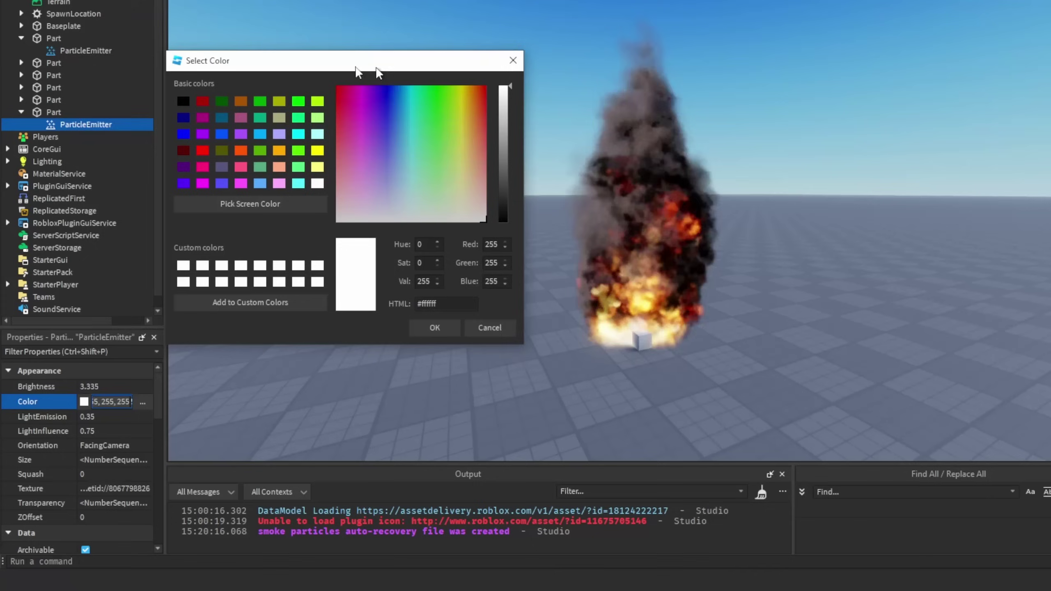
Step: Try the grey 112, 112, 112 as the emitter's Color and tint its flames and smoke green
{"action": "left_click_drag", "start_coordinate": [357, 68], "coordinate": [271, 68]}
{"action": "left_click_drag", "start_coordinate": [417, 100], "coordinate": [416, 160]}
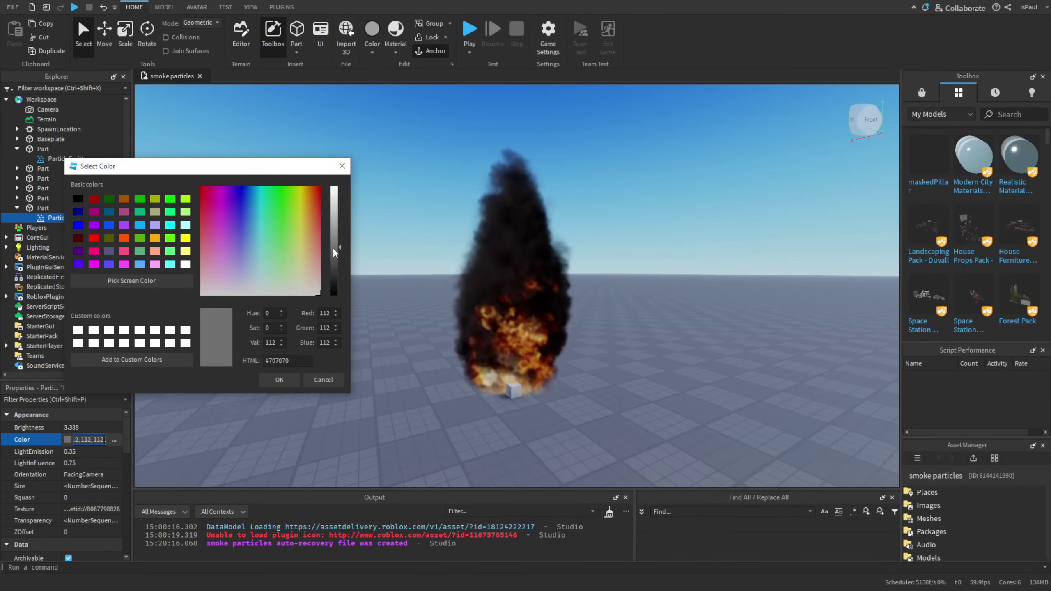
{"action": "left_click_drag", "start_coordinate": [332, 247], "coordinate": [230, 180]}
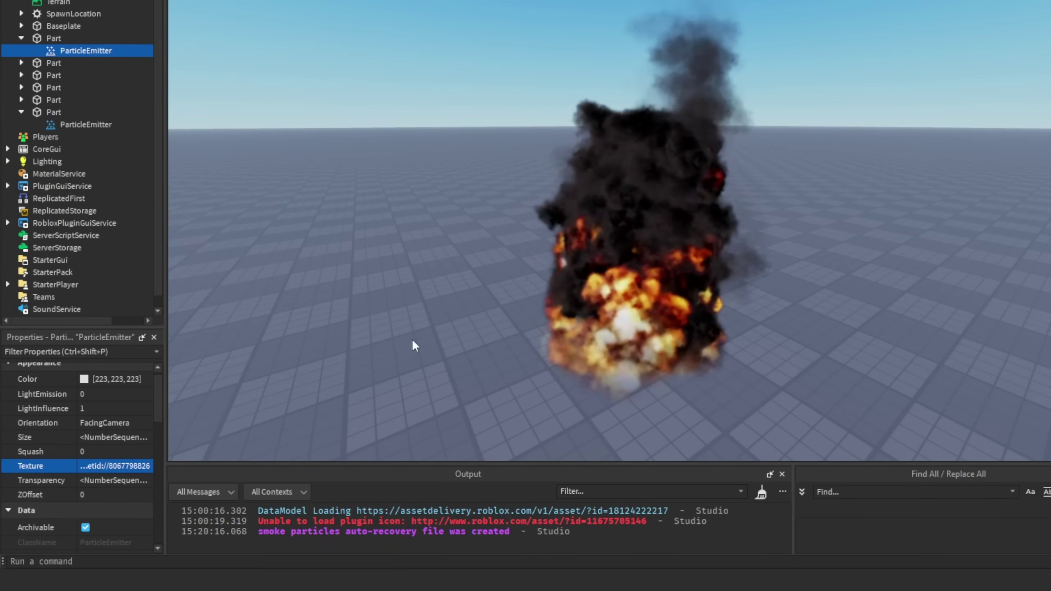
Step: Review the first Part's ParticleEmitter properties, from Appearance through Emission to EmitterShape, while viewing its explosion
{"action": "left_click_drag", "start_coordinate": [549, 247], "coordinate": [493, 259]}
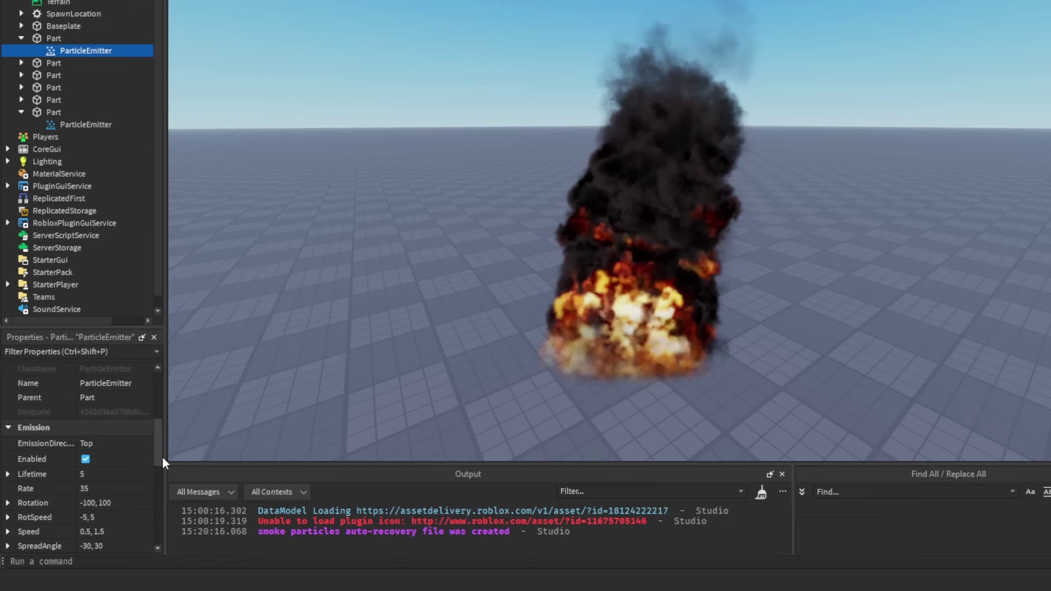
{"action": "left_click_drag", "start_coordinate": [130, 484], "coordinate": [131, 495]}
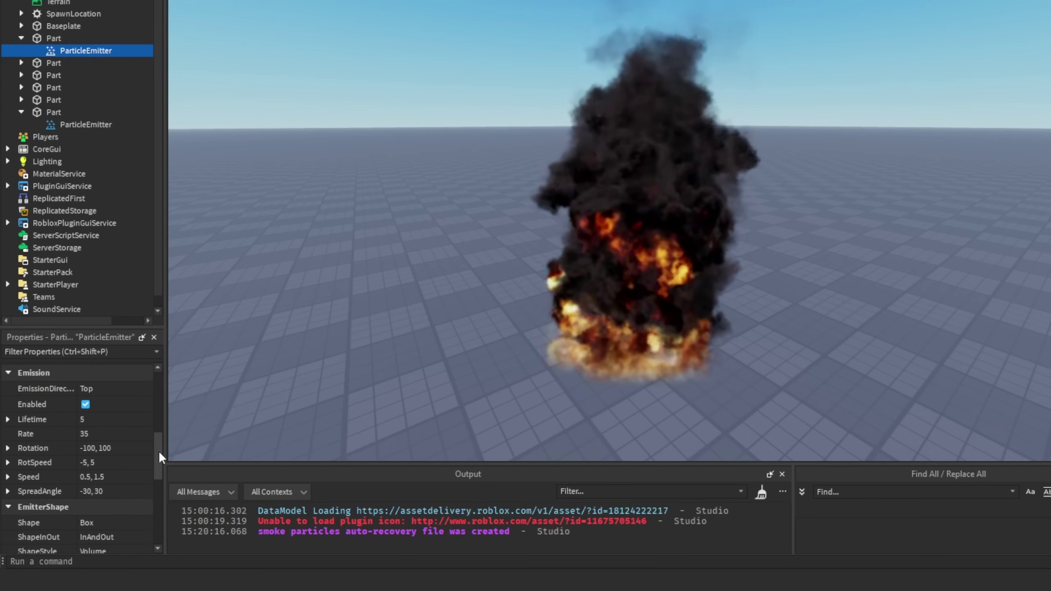
{"action": "scroll", "coordinate": [159, 455], "scroll_direction": "down", "scroll_amount": 1}
{"action": "left_click_drag", "start_coordinate": [159, 457], "coordinate": [160, 515]}
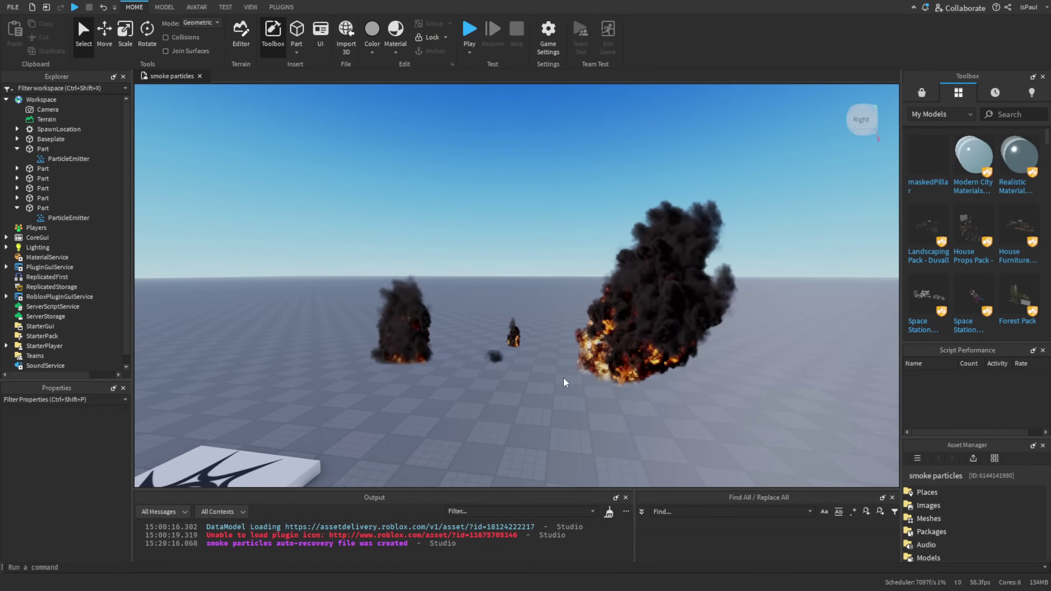
Step: Select the large explosion's part and resize it with the Scale tool to change the area it emits from
{"action": "right_click_drag", "start_coordinate": [563, 377], "coordinate": [564, 378]}
{"action": "scroll", "coordinate": [563, 377], "scroll_direction": "up", "scroll_amount": 2}
{"action": "left_click", "coordinate": [543, 331]}
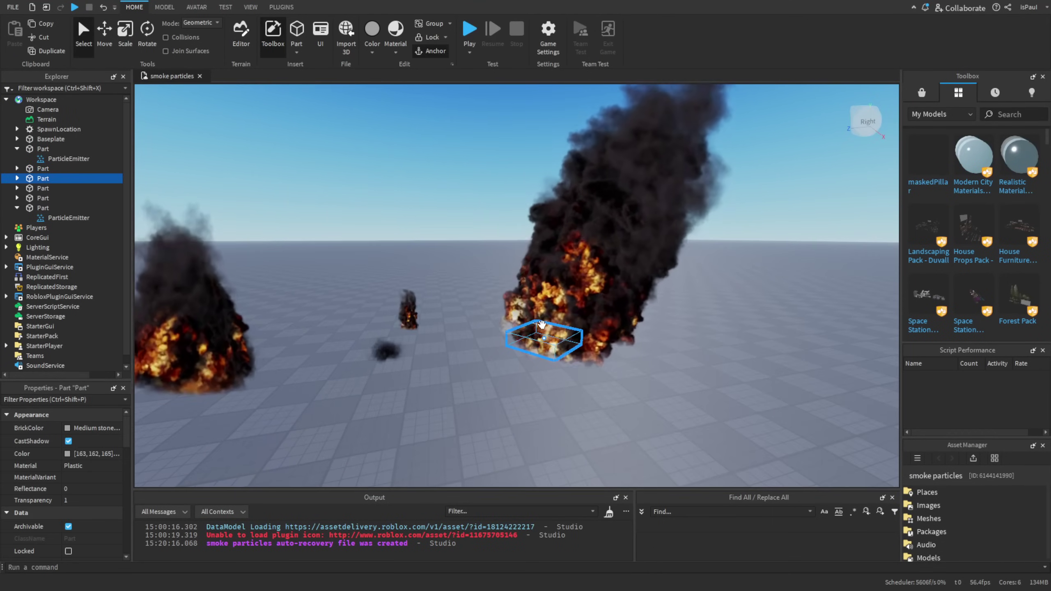
{"action": "key", "text": "ctrl+3"}
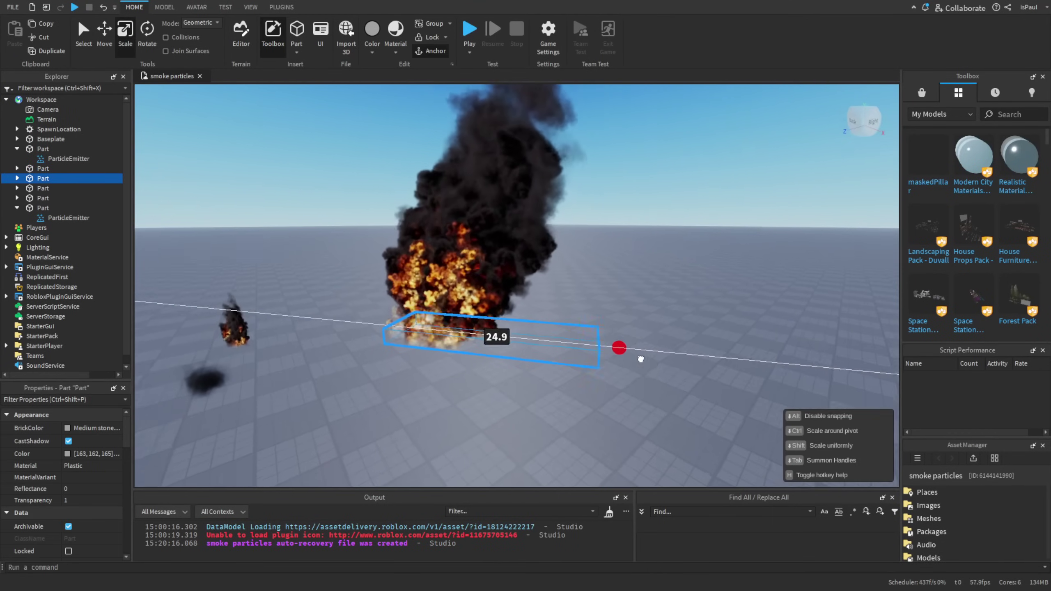
{"action": "left_click_drag", "start_coordinate": [640, 359], "coordinate": [587, 320]}
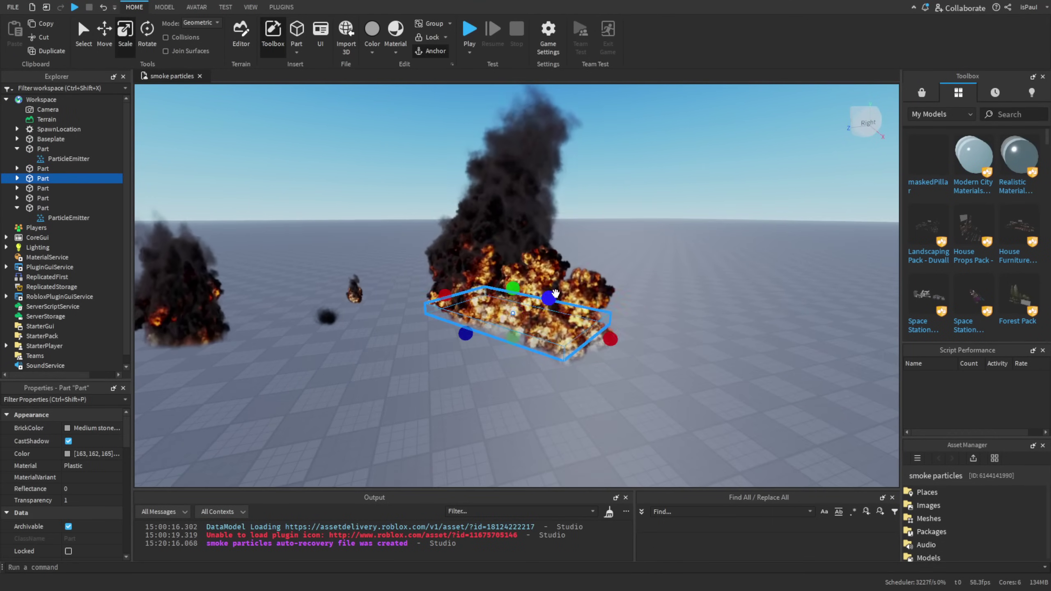
{"action": "left_click", "coordinate": [629, 357]}
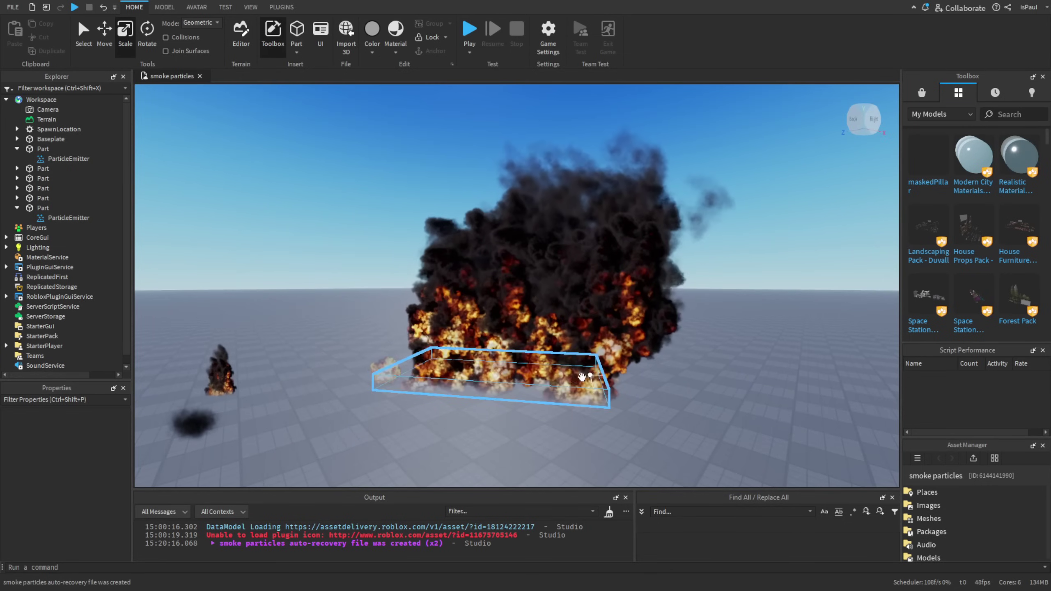
{"action": "left_click", "coordinate": [538, 375]}
{"action": "left_click_drag", "start_coordinate": [621, 374], "coordinate": [475, 365]}
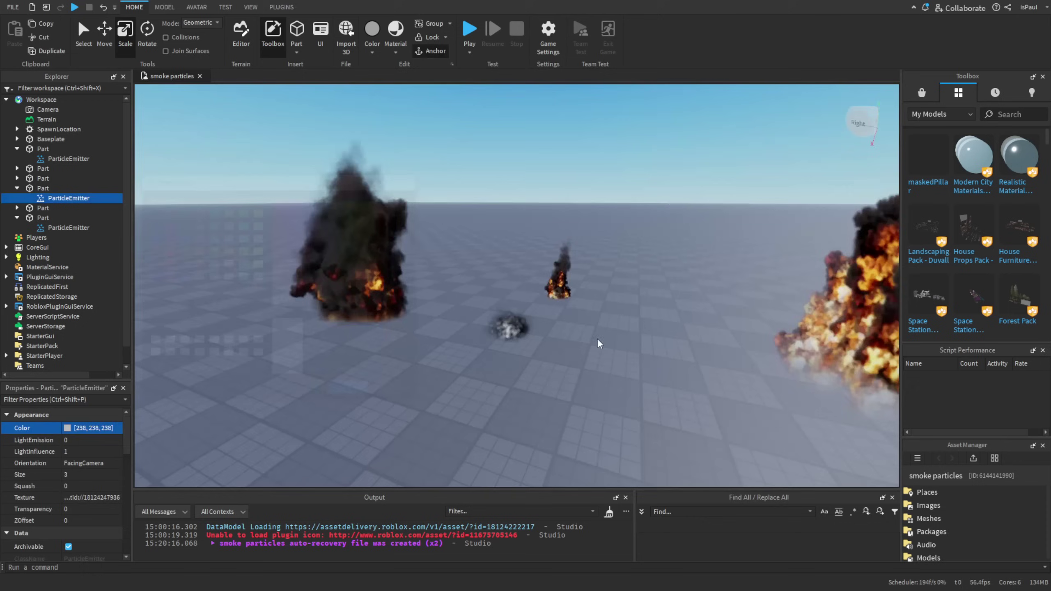
Step: Adjust the Color of the small smoke puff's ParticleEmitter, trying greys such as 121, 121, 121
{"action": "scroll", "coordinate": [596, 339], "scroll_direction": "up", "scroll_amount": 5}
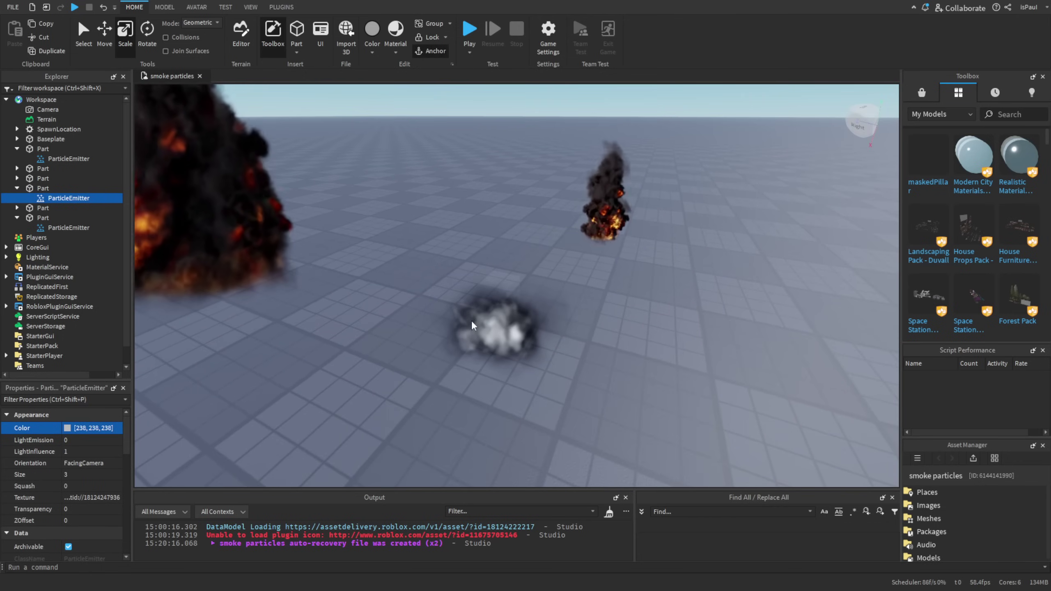
{"action": "left_click", "coordinate": [67, 429]}
{"action": "left_click", "coordinate": [66, 429]}
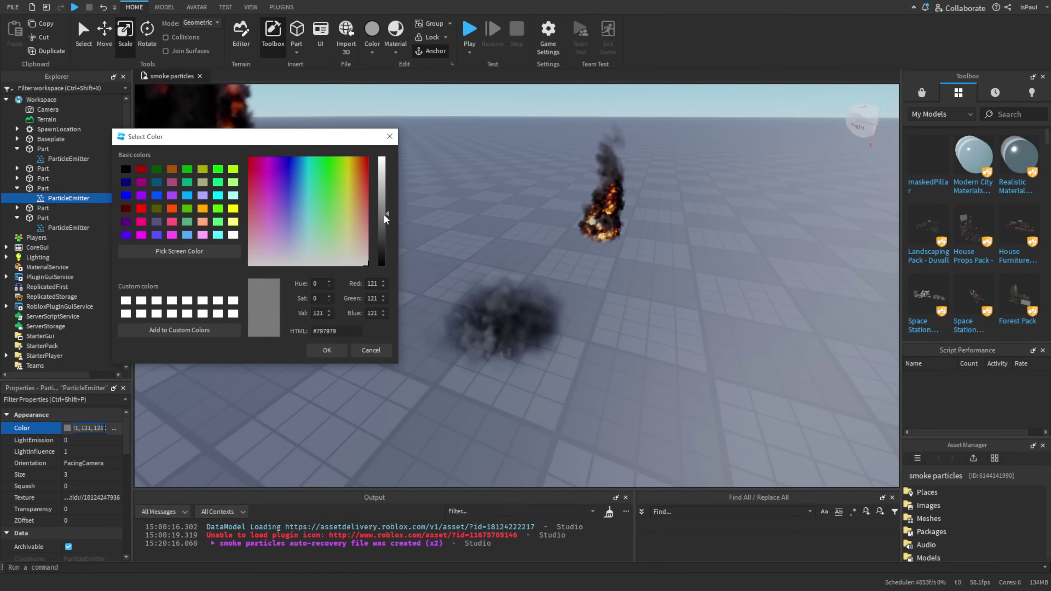
{"action": "left_click_drag", "start_coordinate": [384, 215], "coordinate": [391, 164]}
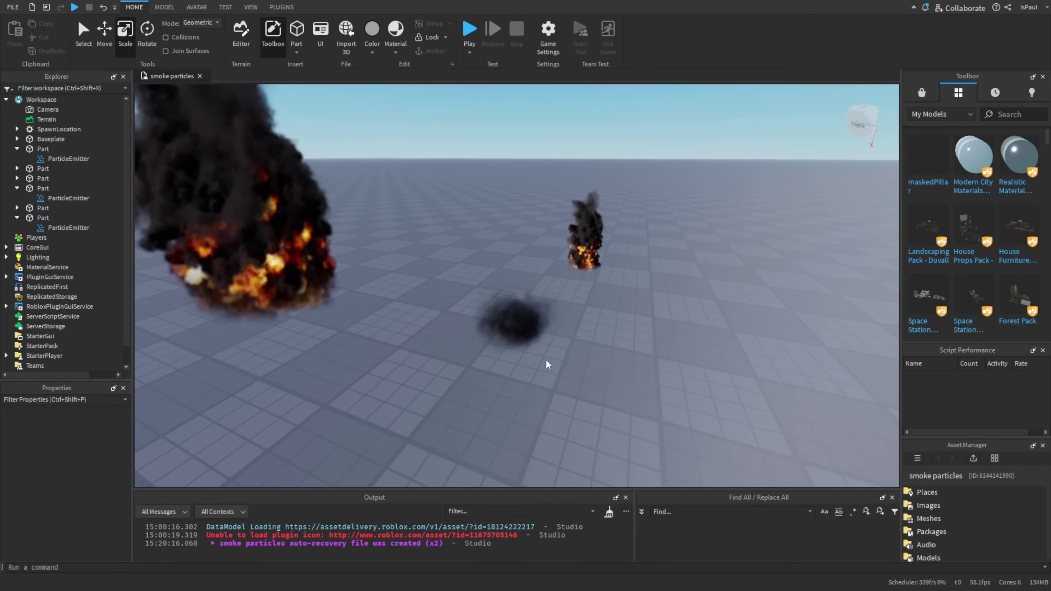
Step: Fly around the scene to examine the small fire, the smoke puff and the other explosion effects
{"action": "right_click_drag", "start_coordinate": [592, 367], "coordinate": [647, 355]}
{"action": "key", "text": "w"}
{"action": "left_click_drag", "start_coordinate": [411, 266], "coordinate": [581, 396]}
{"action": "left_click", "coordinate": [582, 396]}
{"action": "right_click_drag", "start_coordinate": [582, 393], "coordinate": [638, 302]}
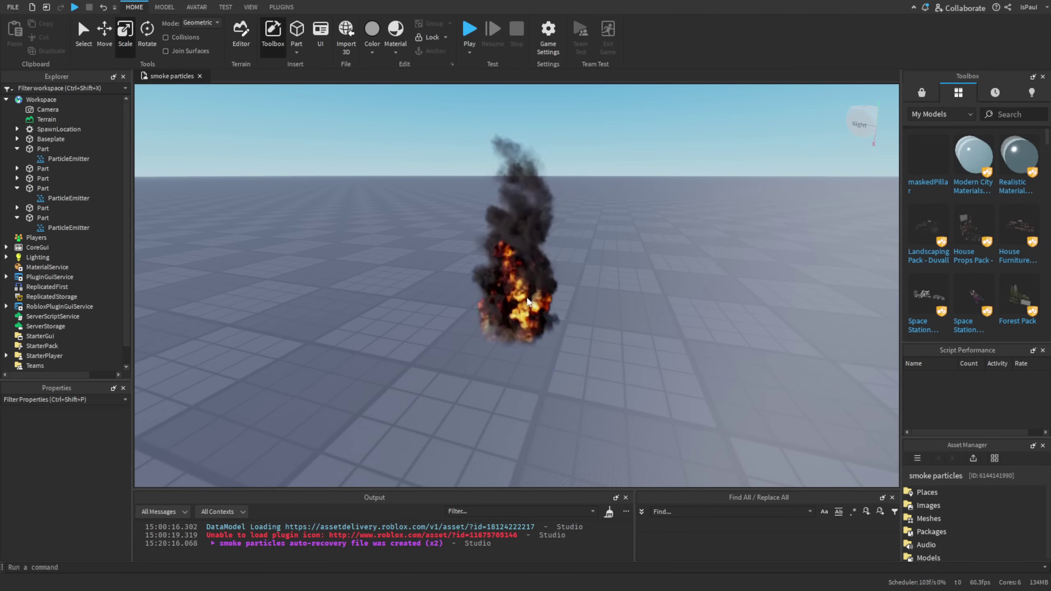
{"action": "key", "text": "s"}
{"action": "right_click_drag", "start_coordinate": [651, 349], "coordinate": [650, 349]}
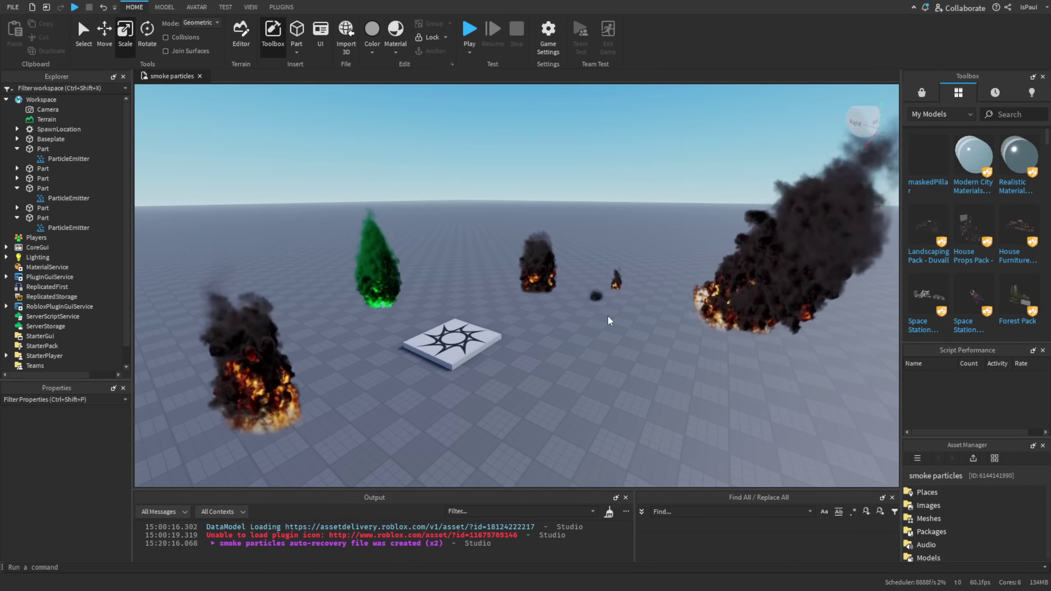
{"action": "left_click_drag", "start_coordinate": [317, 231], "coordinate": [419, 332]}
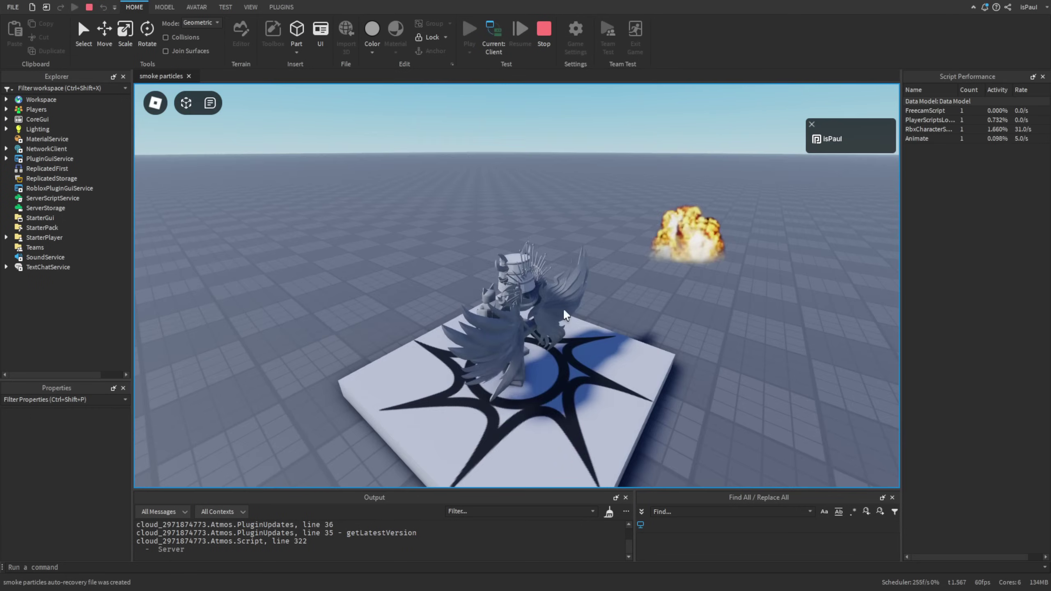
Step: Open the in-game menu in the running playtest and look through its options
{"action": "key", "text": "Escape"}
{"action": "left_click", "coordinate": [410, 136]}
{"action": "scroll", "coordinate": [513, 299], "scroll_direction": "down", "scroll_amount": 5}
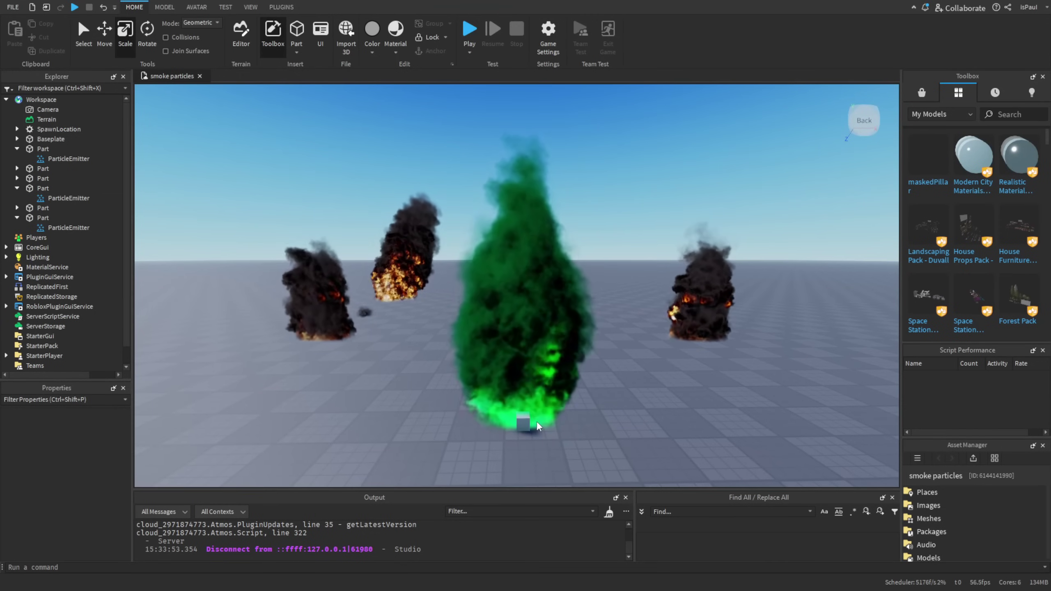
{"action": "left_click_drag", "start_coordinate": [535, 420], "coordinate": [544, 364]}
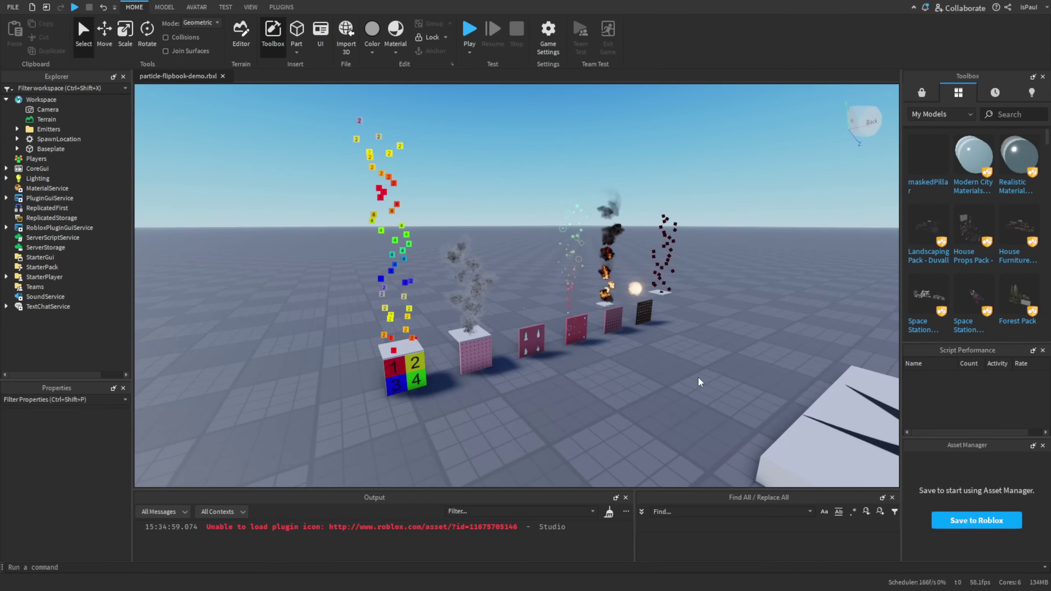
Step: Examine the row of flipbook emitters in particle-flipbook-demo.rbxl, moving in on the 2x2 number particles
{"action": "right_click_drag", "start_coordinate": [698, 376], "coordinate": [684, 397]}
{"action": "scroll", "coordinate": [698, 377], "scroll_direction": "down", "scroll_amount": 3}
{"action": "scroll", "coordinate": [698, 376], "scroll_direction": "up", "scroll_amount": 2}
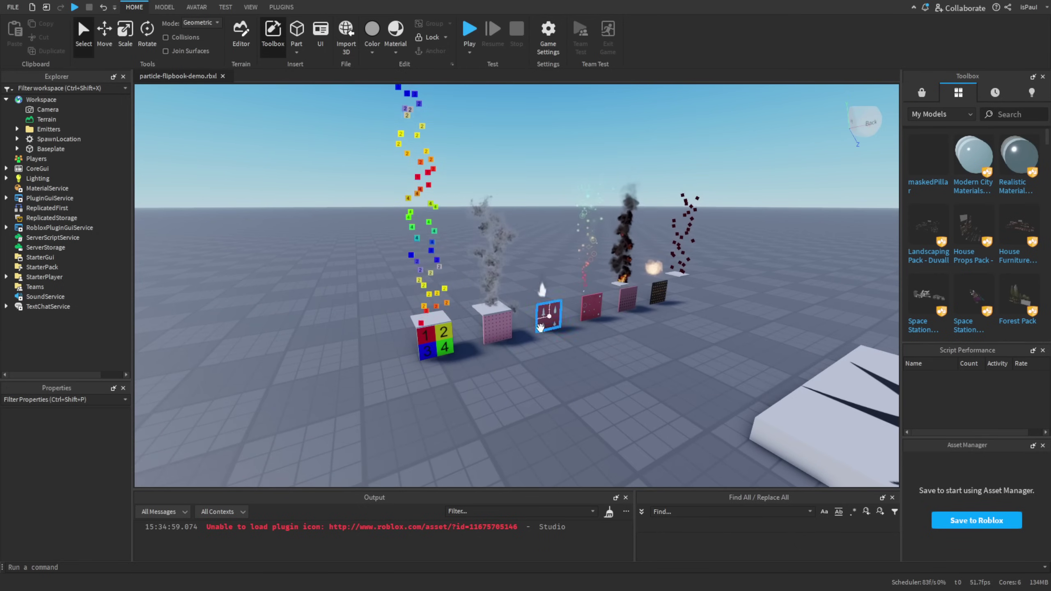
{"action": "scroll", "coordinate": [685, 353], "scroll_direction": "up", "scroll_amount": 4}
{"action": "right_click_drag", "start_coordinate": [684, 353], "coordinate": [544, 365]}
{"action": "scroll", "coordinate": [544, 364], "scroll_direction": "up", "scroll_amount": 1}
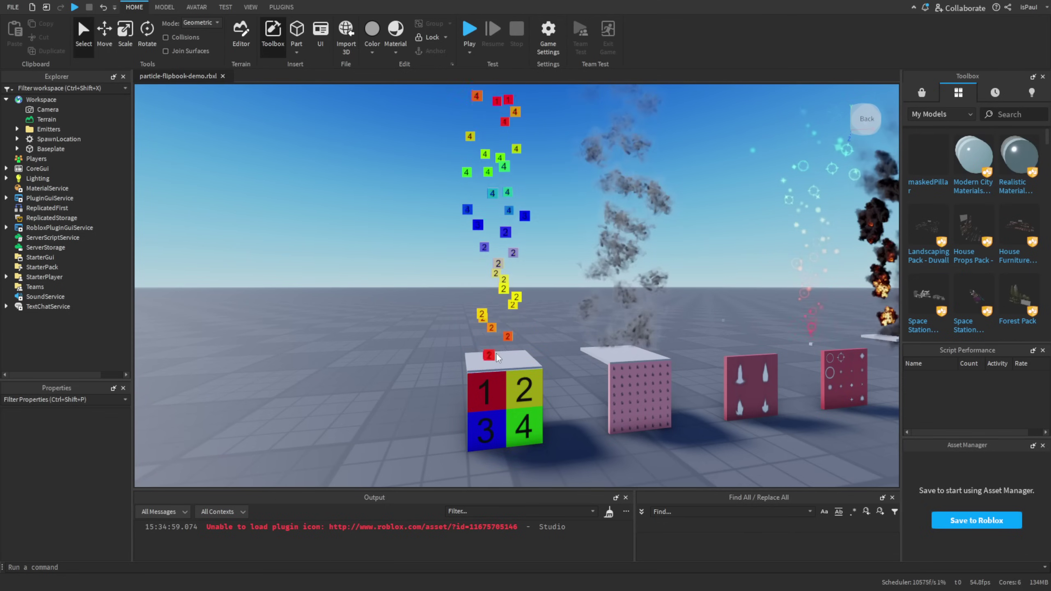
{"action": "right_click_drag", "start_coordinate": [496, 351], "coordinate": [540, 198]}
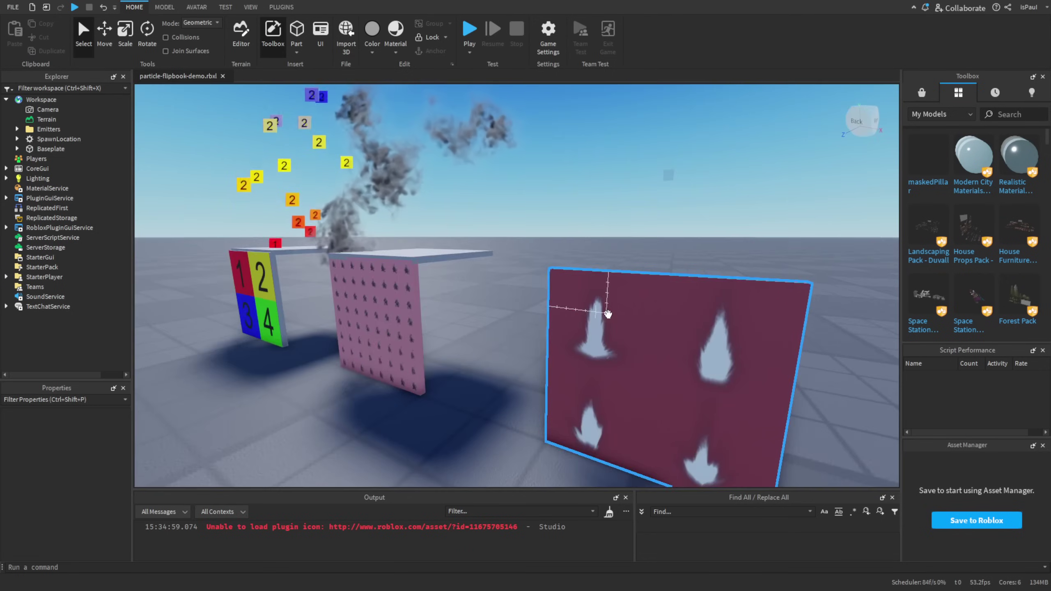
Step: Inspect the 2x2 muzzle and 4x4 Christmas flipbook texture boards up close
{"action": "right_click_drag", "start_coordinate": [603, 305], "coordinate": [608, 314]}
{"action": "scroll", "coordinate": [608, 314], "scroll_direction": "up", "scroll_amount": 6}
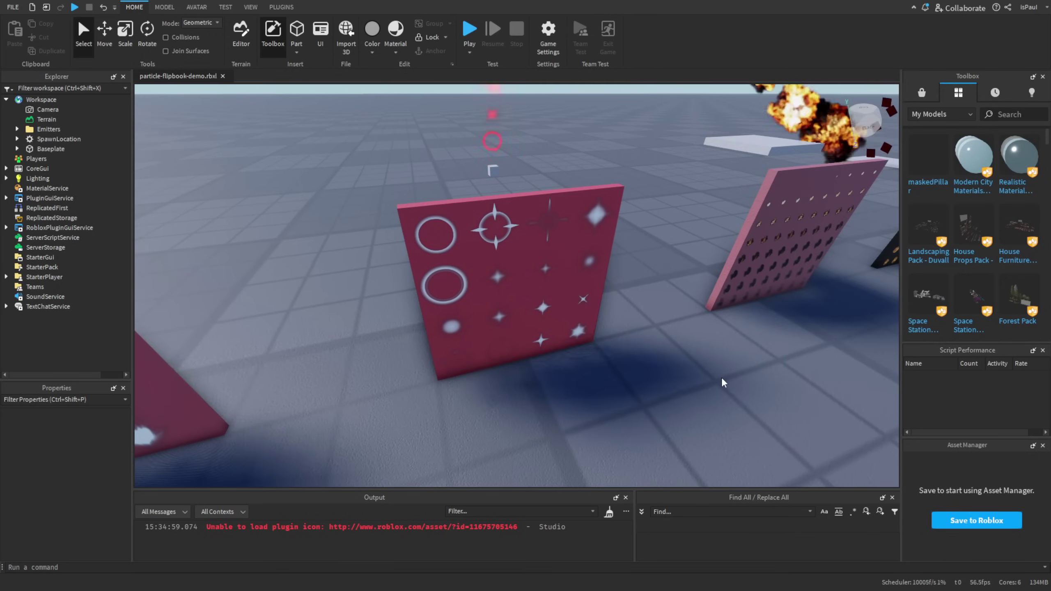
{"action": "scroll", "coordinate": [722, 378], "scroll_direction": "down", "scroll_amount": 3}
{"action": "scroll", "coordinate": [722, 378], "scroll_direction": "up", "scroll_amount": 3}
Step: Open the color sequence of the 4x4 Christmas ParticleEmitter
{"action": "right_click_drag", "start_coordinate": [722, 377], "coordinate": [721, 378]}
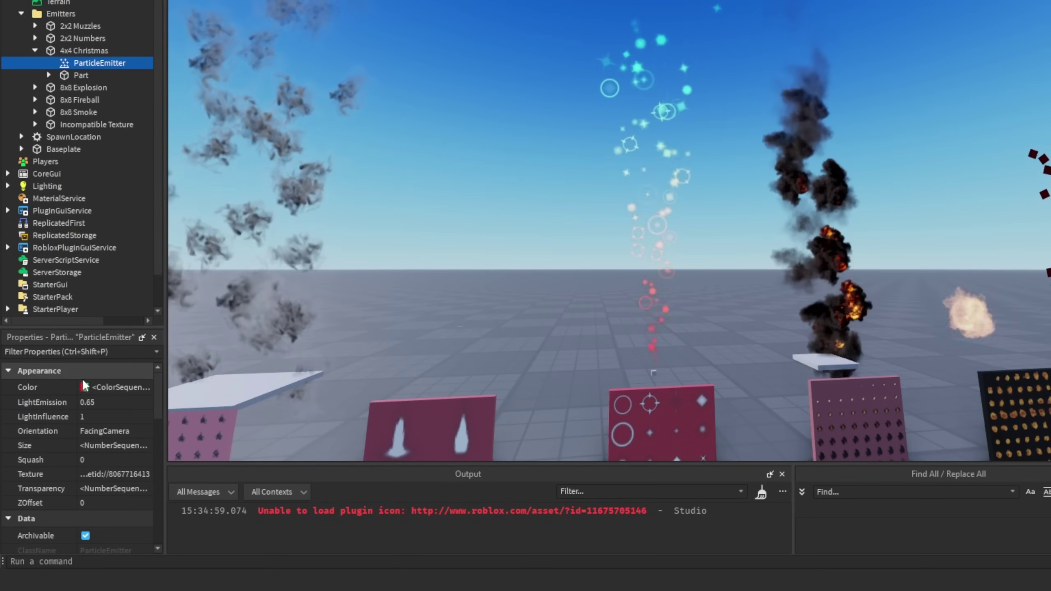
{"action": "left_click", "coordinate": [110, 387]}
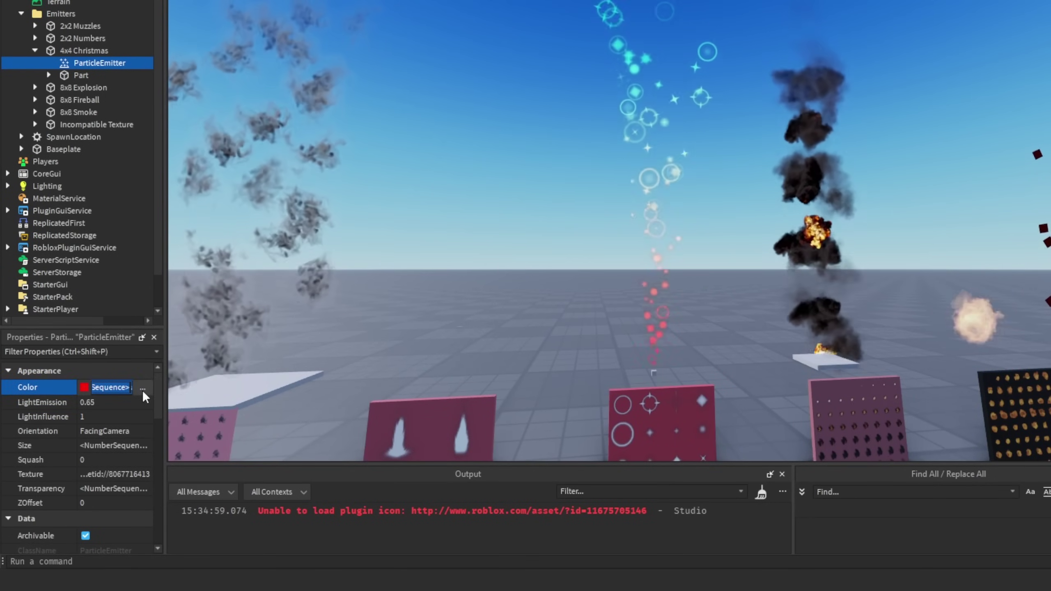
{"action": "left_click", "coordinate": [142, 389]}
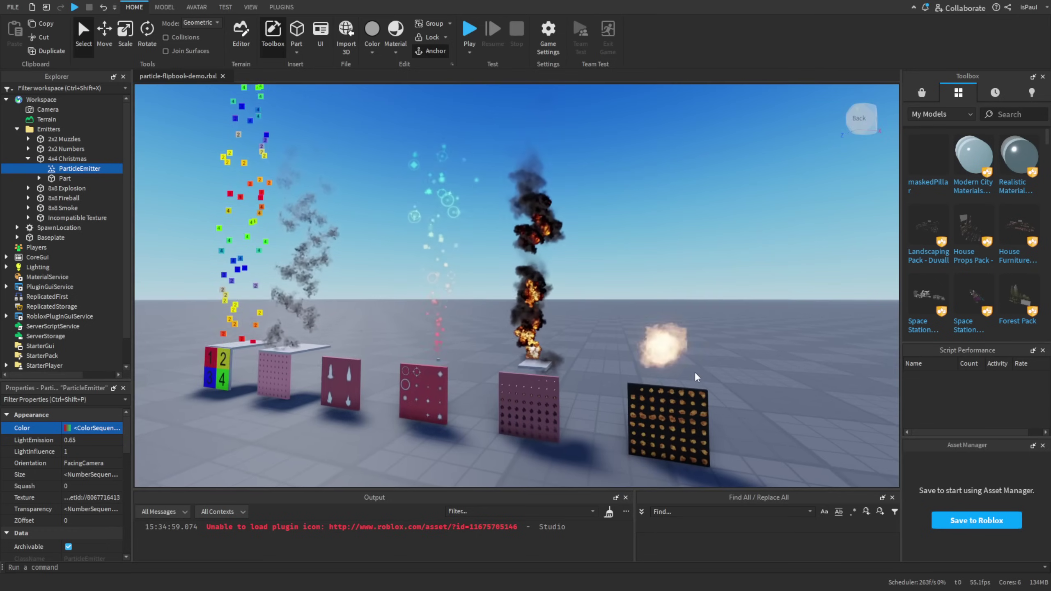
Step: Examine the 8x8 fireball flipbook board and its animated particle up close
{"action": "scroll", "coordinate": [695, 371], "scroll_direction": "up", "scroll_amount": 5}
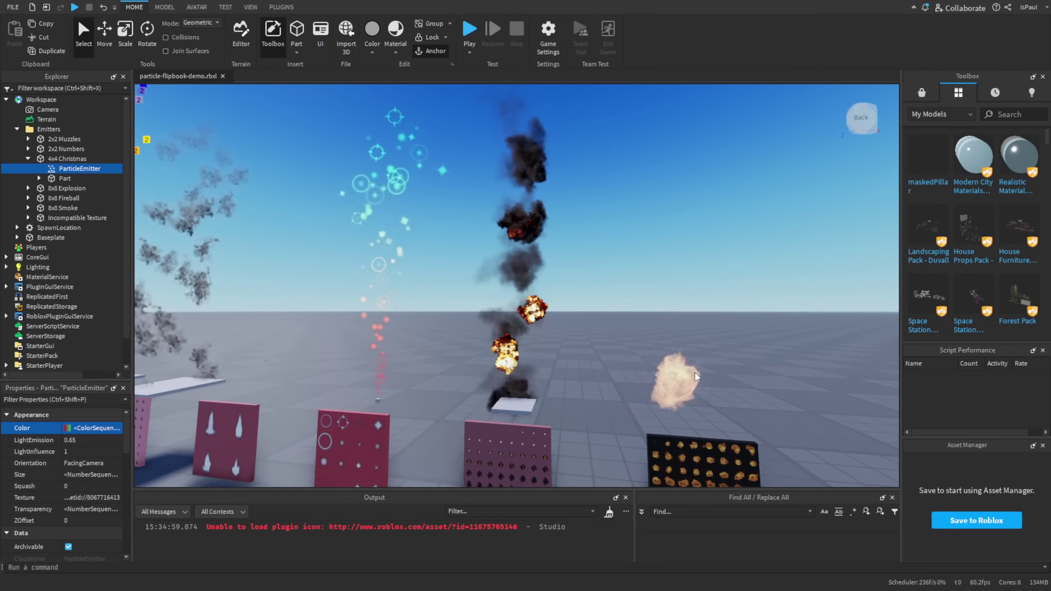
{"action": "scroll", "coordinate": [695, 373], "scroll_direction": "up", "scroll_amount": 8}
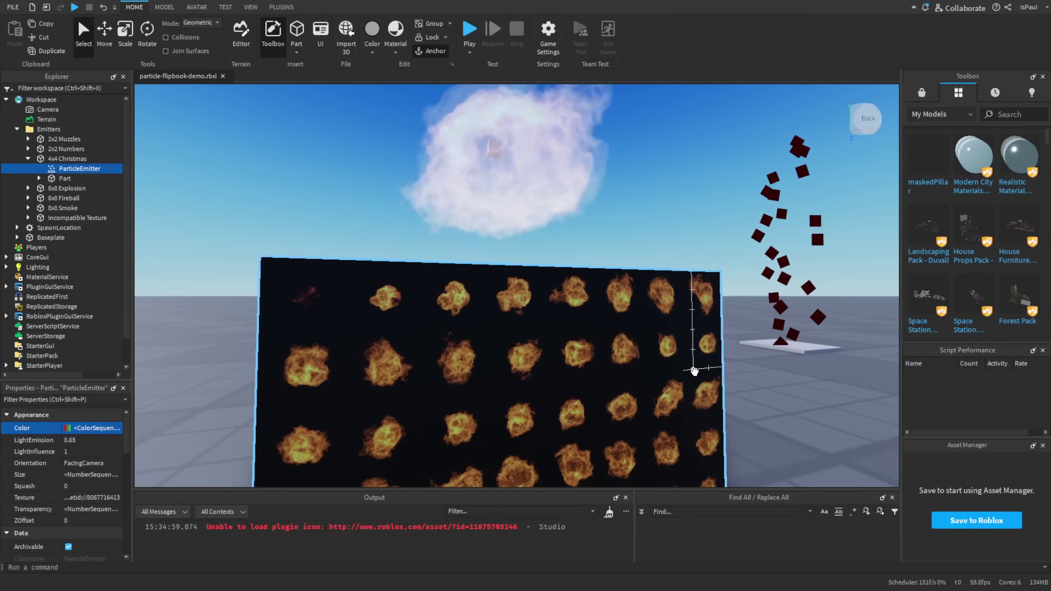
{"action": "right_click_drag", "start_coordinate": [693, 369], "coordinate": [692, 371]}
{"action": "scroll", "coordinate": [695, 372], "scroll_direction": "down", "scroll_amount": 5}
{"action": "scroll", "coordinate": [694, 371], "scroll_direction": "up", "scroll_amount": 5}
{"action": "scroll", "coordinate": [695, 372], "scroll_direction": "down", "scroll_amount": 6}
{"action": "scroll", "coordinate": [694, 371], "scroll_direction": "up", "scroll_amount": 10}
Step: Select the Incompatible Texture part's ParticleEmitter and view its particles and properties
{"action": "scroll", "coordinate": [694, 372], "scroll_direction": "up", "scroll_amount": 4}
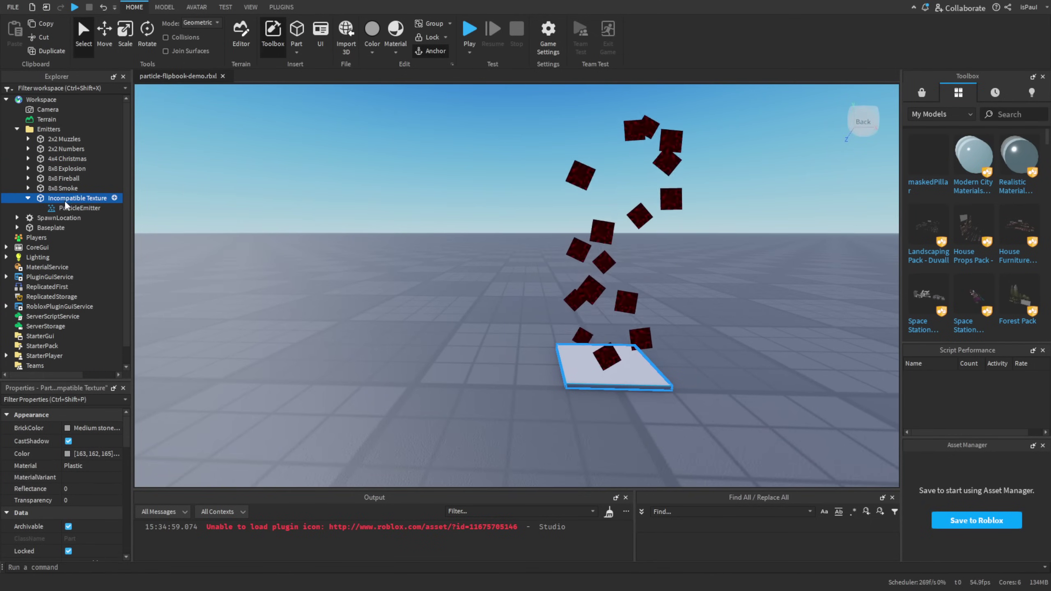
{"action": "left_click", "coordinate": [66, 207]}
{"action": "scroll", "coordinate": [597, 364], "scroll_direction": "up", "scroll_amount": 5}
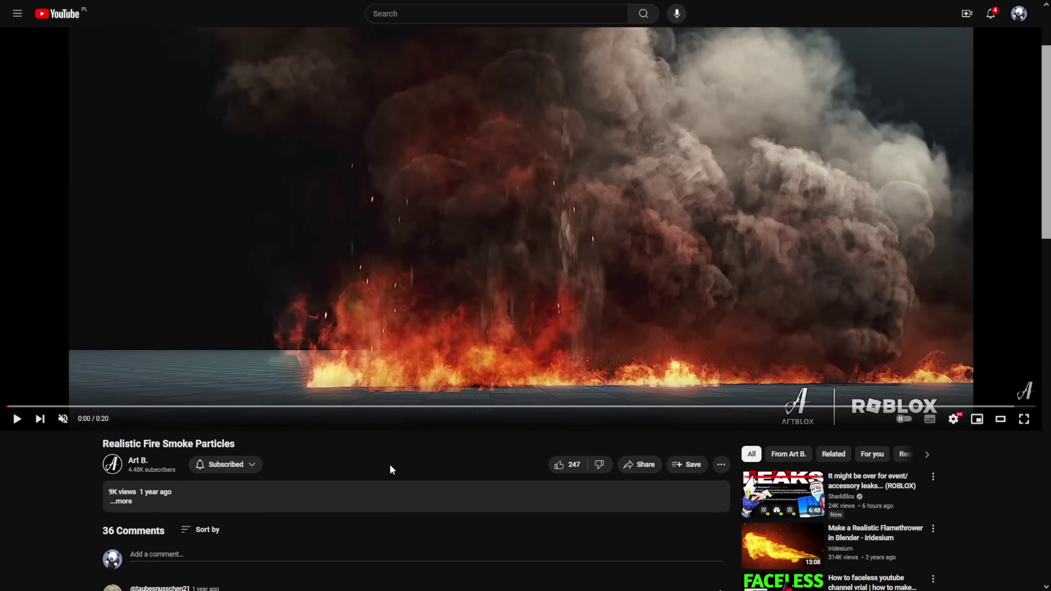
Step: Play the Realistic Fire Smoke Particles video on YouTube and examine its fire and smoke effects
{"action": "scroll", "coordinate": [61, 496], "scroll_direction": "up", "scroll_amount": 3}
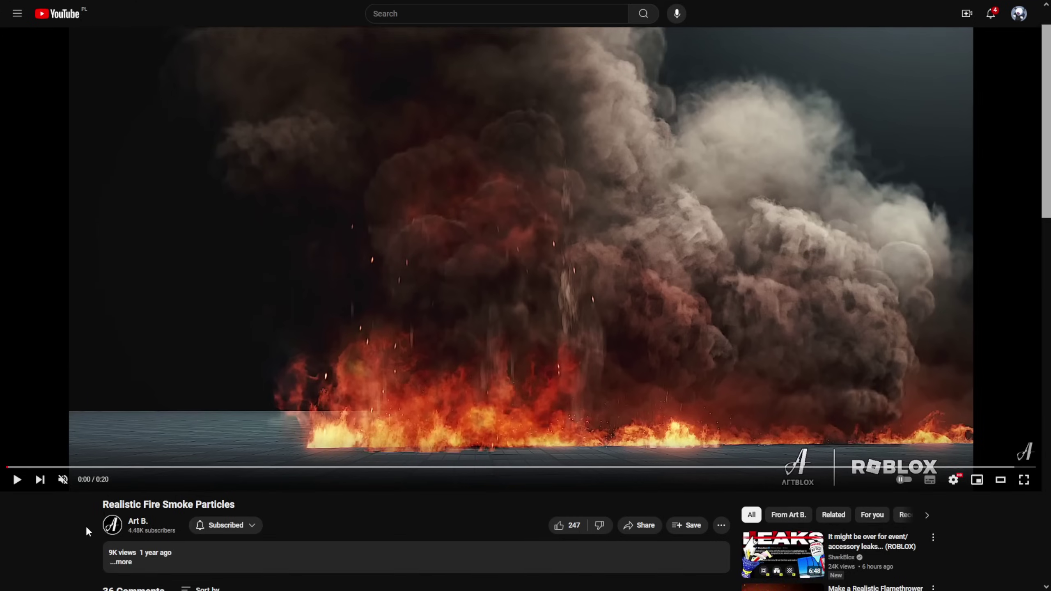
{"action": "left_click", "coordinate": [359, 447]}
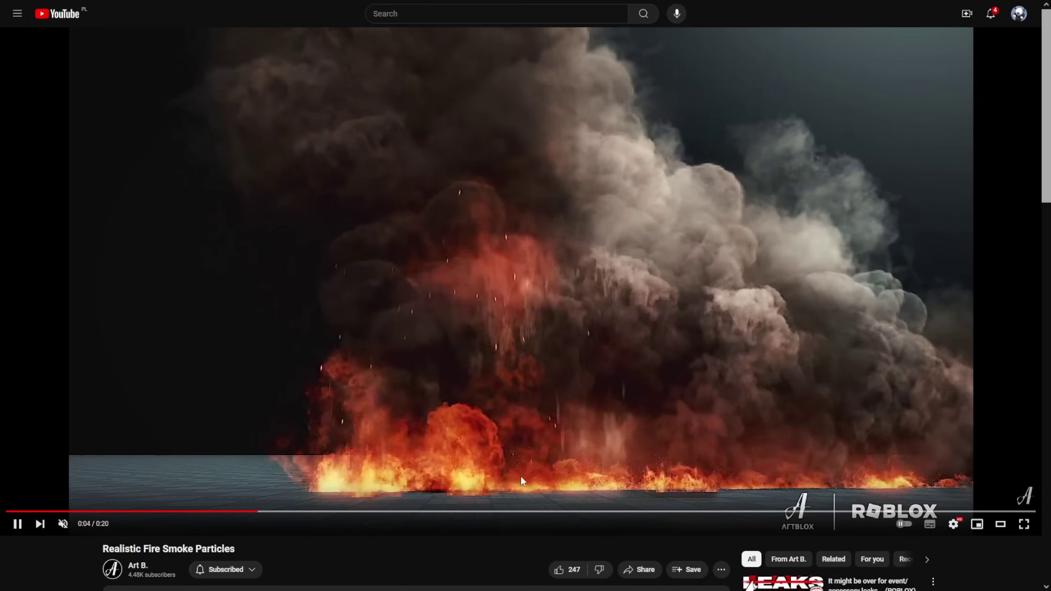
{"action": "left_click", "coordinate": [520, 443]}
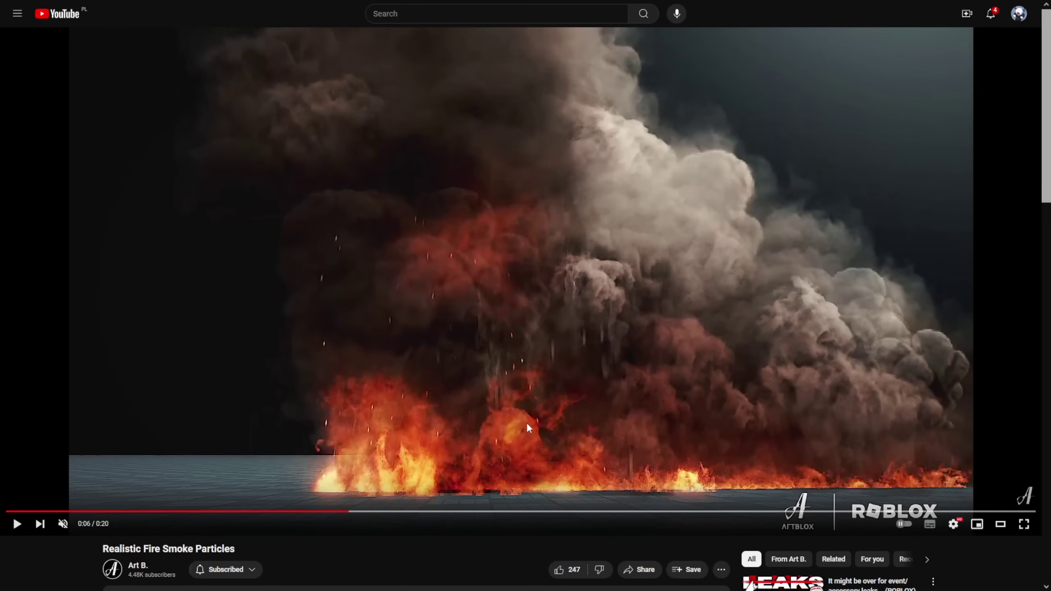
{"action": "left_click", "coordinate": [464, 324]}
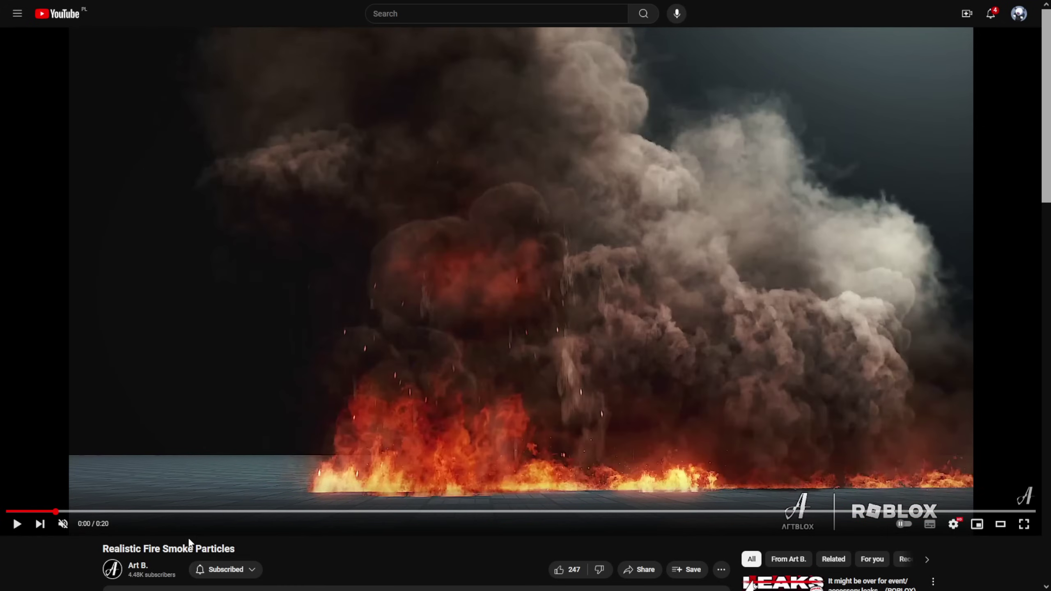
{"action": "scroll", "coordinate": [189, 542], "scroll_direction": "down", "scroll_amount": 2}
{"action": "scroll", "coordinate": [413, 544], "scroll_direction": "up", "scroll_amount": 1}
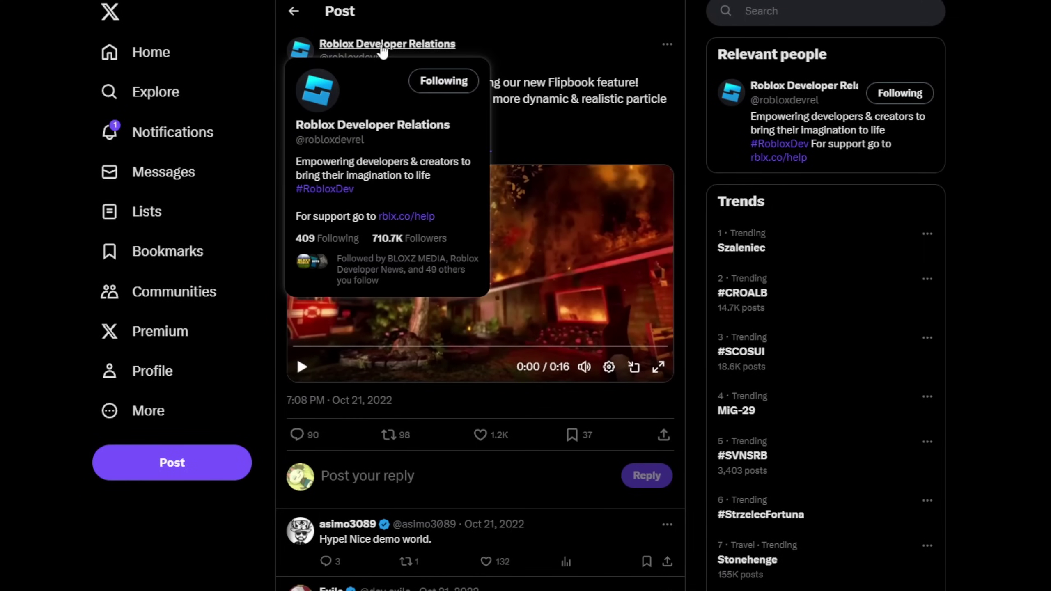
Step: Play the flipbook demo video in the Roblox Developer Relations post on X
{"action": "mouse_move", "coordinate": [422, 52]}
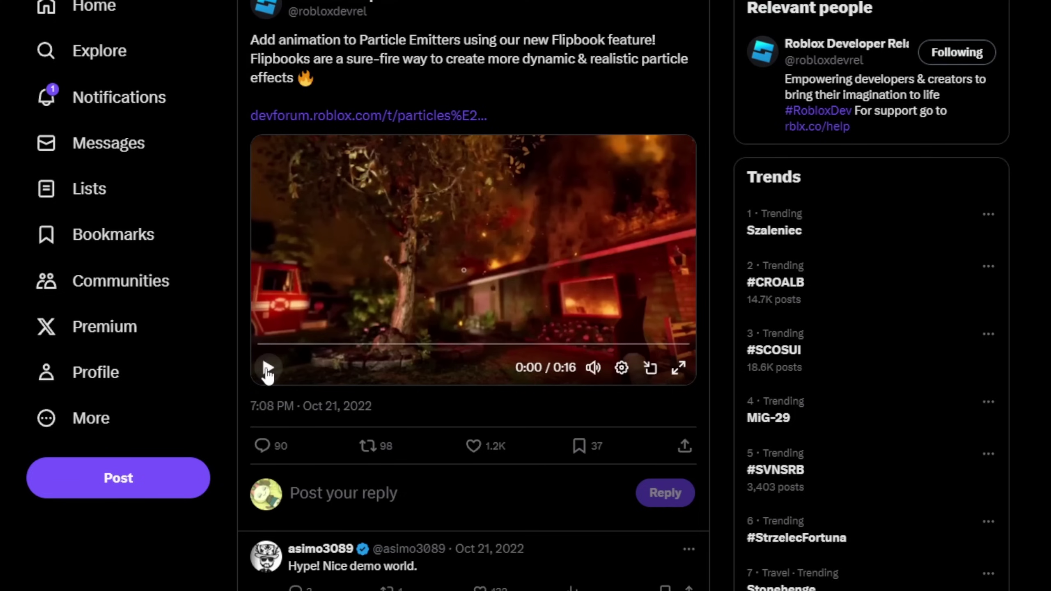
{"action": "left_click", "coordinate": [267, 368]}
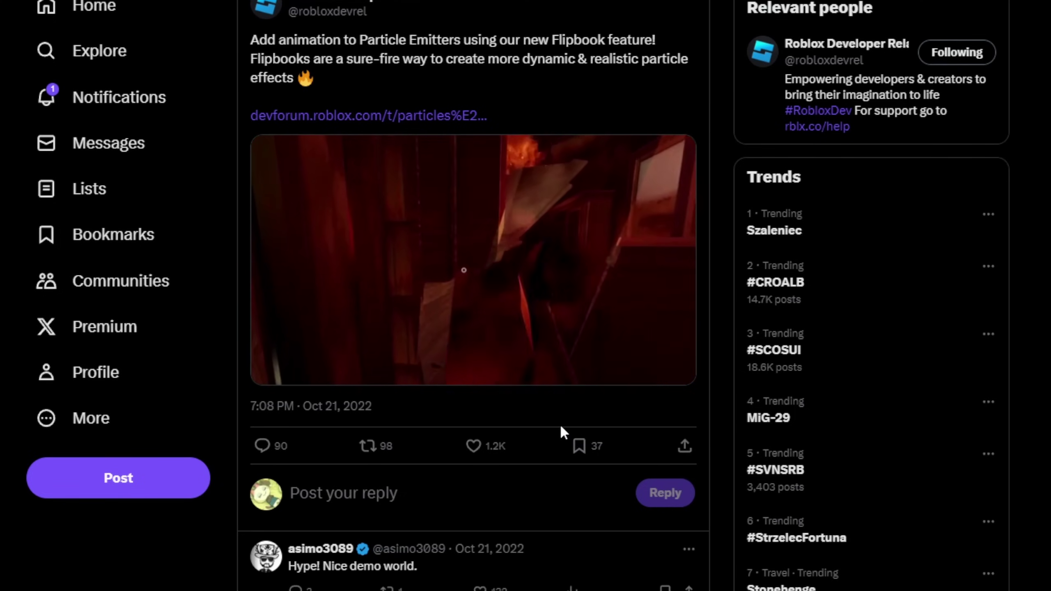
{"action": "left_click", "coordinate": [502, 344]}
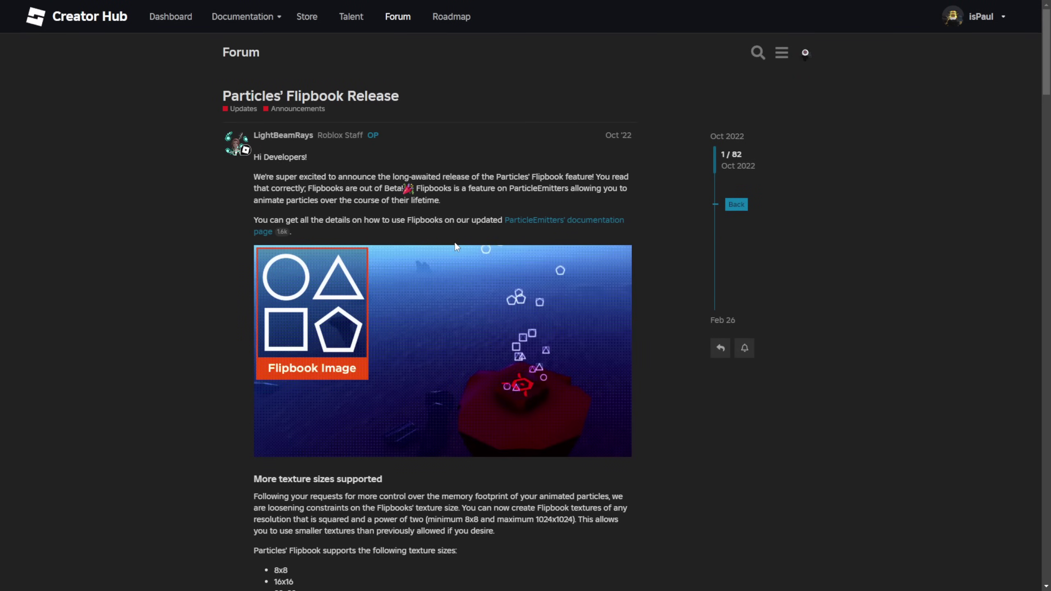
Step: Browse the Particles' Flipbook Release thread on the Roblox forum for flipbook effects shared in the replies
{"action": "left_click", "coordinate": [459, 228]}
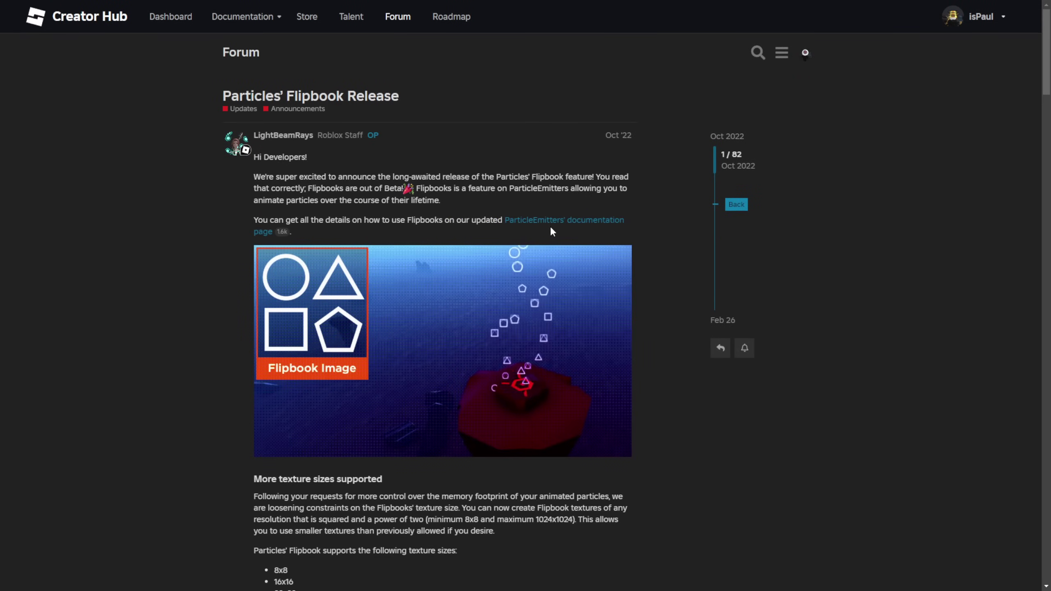
{"action": "scroll", "coordinate": [687, 212], "scroll_direction": "down", "scroll_amount": 20}
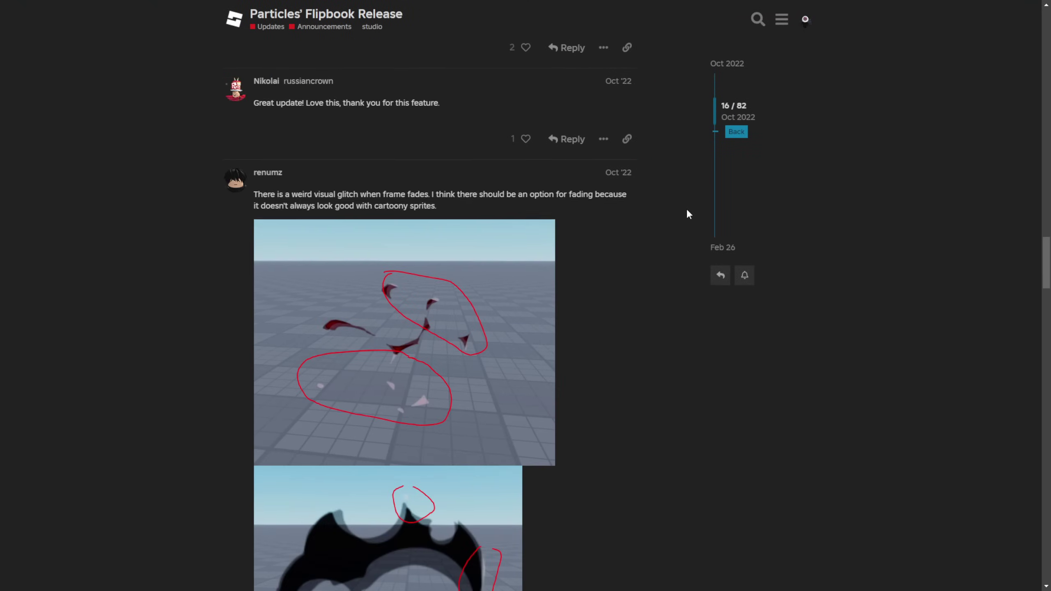
{"action": "scroll", "coordinate": [687, 214], "scroll_direction": "down", "scroll_amount": 20}
{"action": "scroll", "coordinate": [296, 449], "scroll_direction": "up", "scroll_amount": 9}
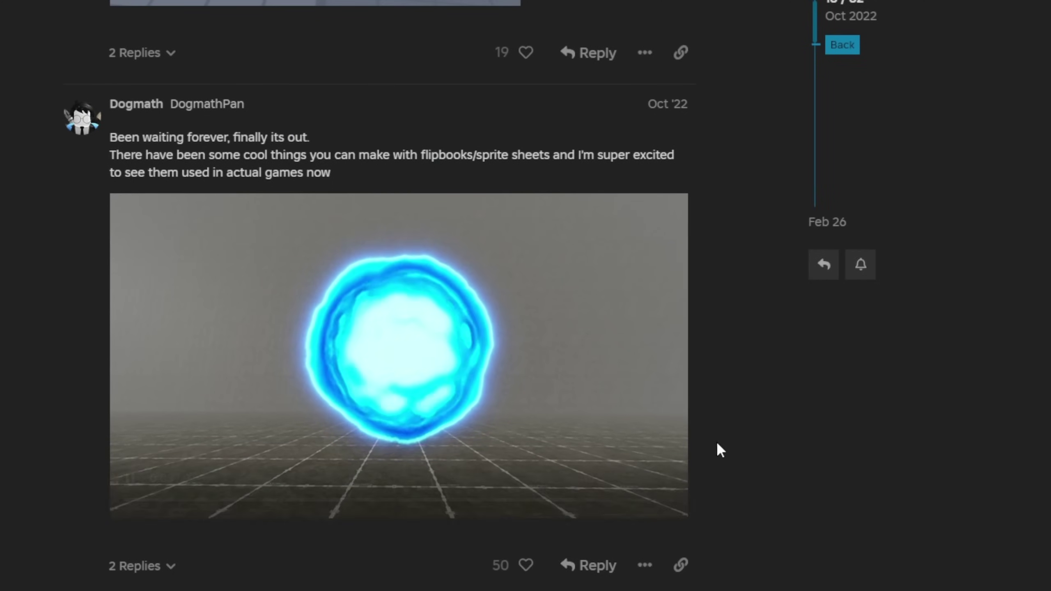
{"action": "scroll", "coordinate": [863, 429], "scroll_direction": "down", "scroll_amount": 2}
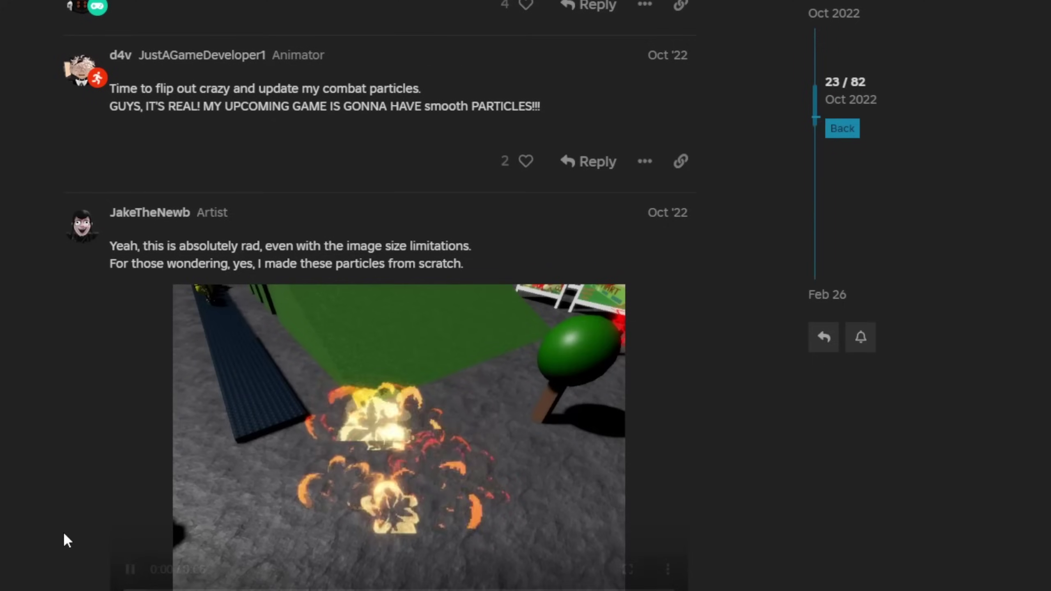
{"action": "scroll", "coordinate": [63, 538], "scroll_direction": "down", "scroll_amount": 2}
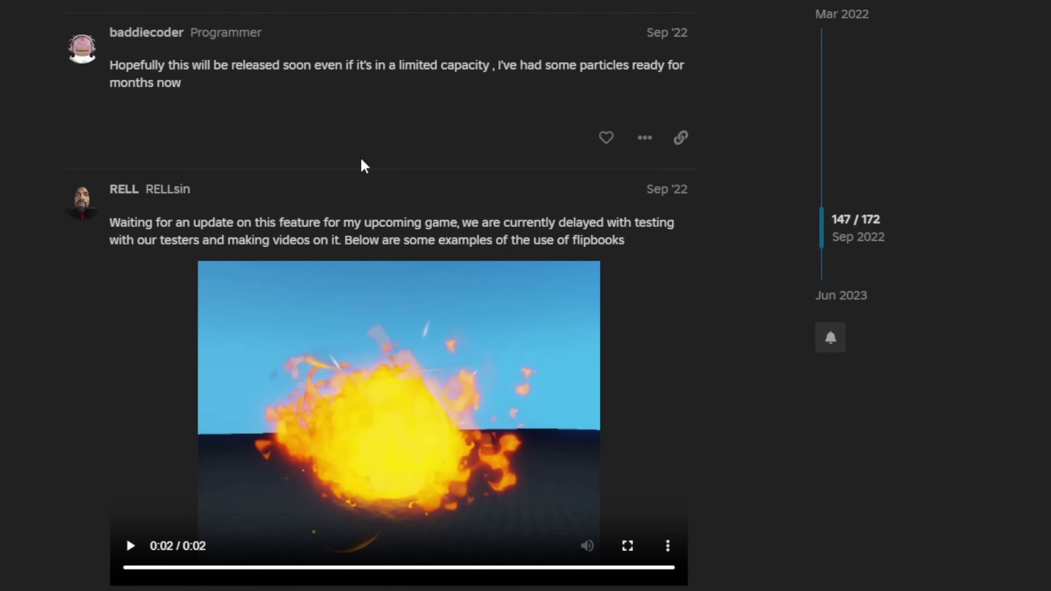
Step: View the flipbook example videos in the September 2022 reply about an upcoming game, playing the ones further down
{"action": "scroll", "coordinate": [377, 235], "scroll_direction": "down", "scroll_amount": 1}
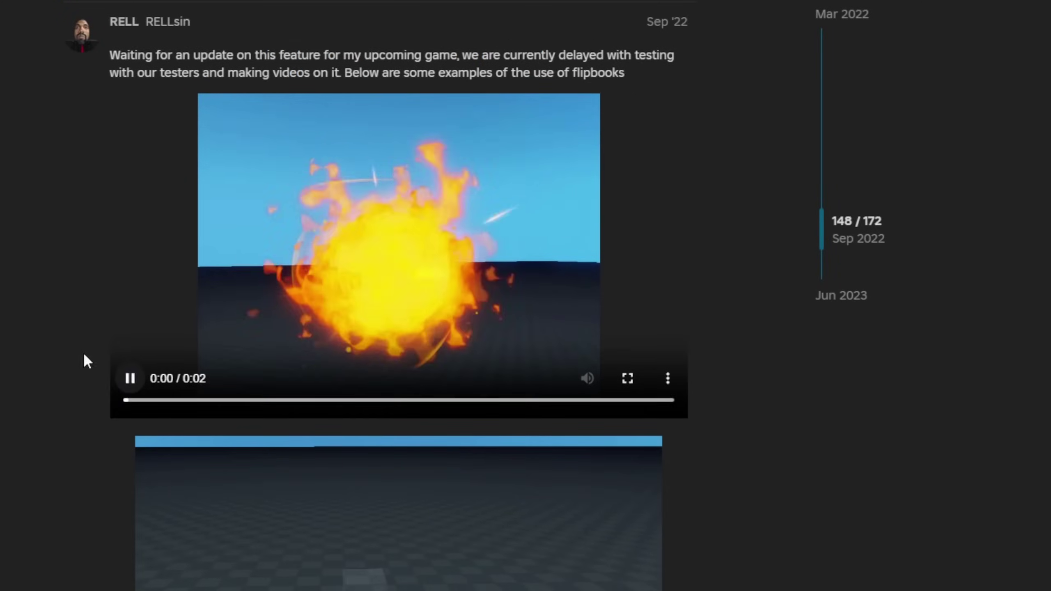
{"action": "scroll", "coordinate": [62, 347], "scroll_direction": "down", "scroll_amount": 2}
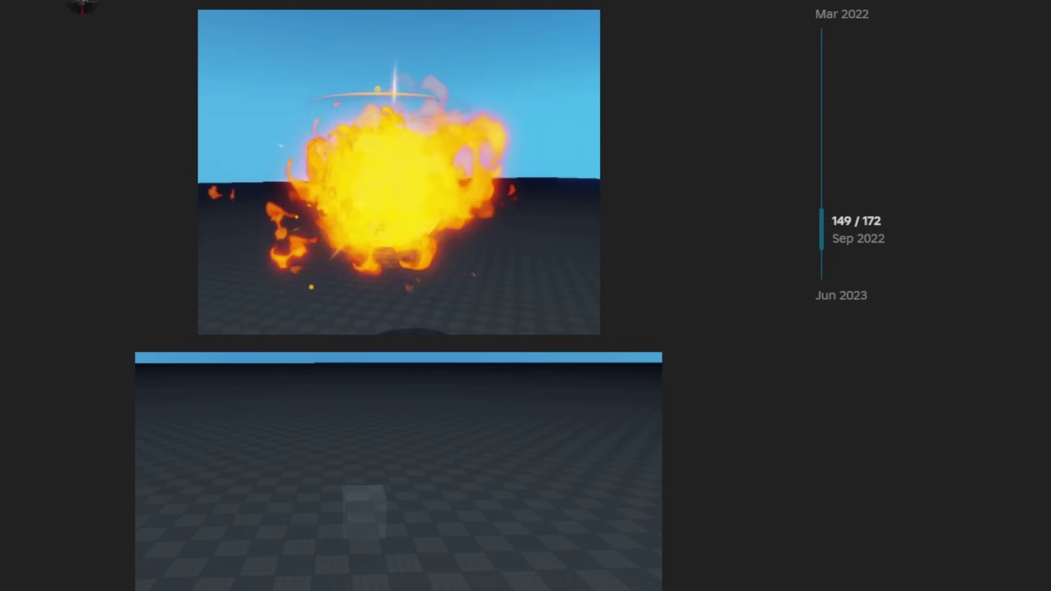
{"action": "scroll", "coordinate": [110, 418], "scroll_direction": "down", "scroll_amount": 4}
{"action": "left_click", "coordinate": [129, 472]}
{"action": "scroll", "coordinate": [65, 401], "scroll_direction": "down", "scroll_amount": 2}
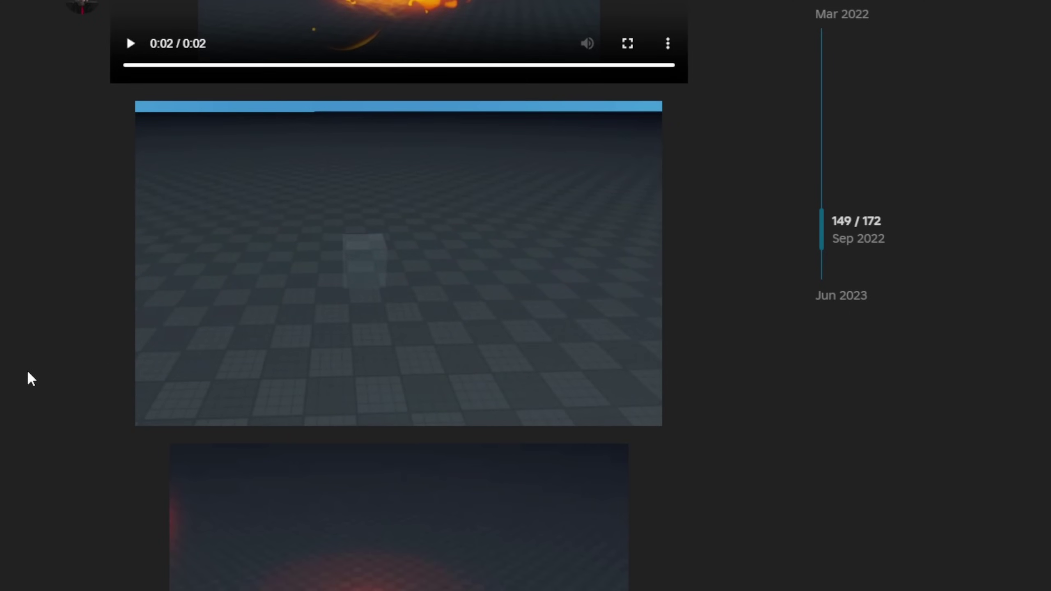
{"action": "scroll", "coordinate": [29, 374], "scroll_direction": "down", "scroll_amount": 8}
{"action": "left_click", "coordinate": [129, 393]}
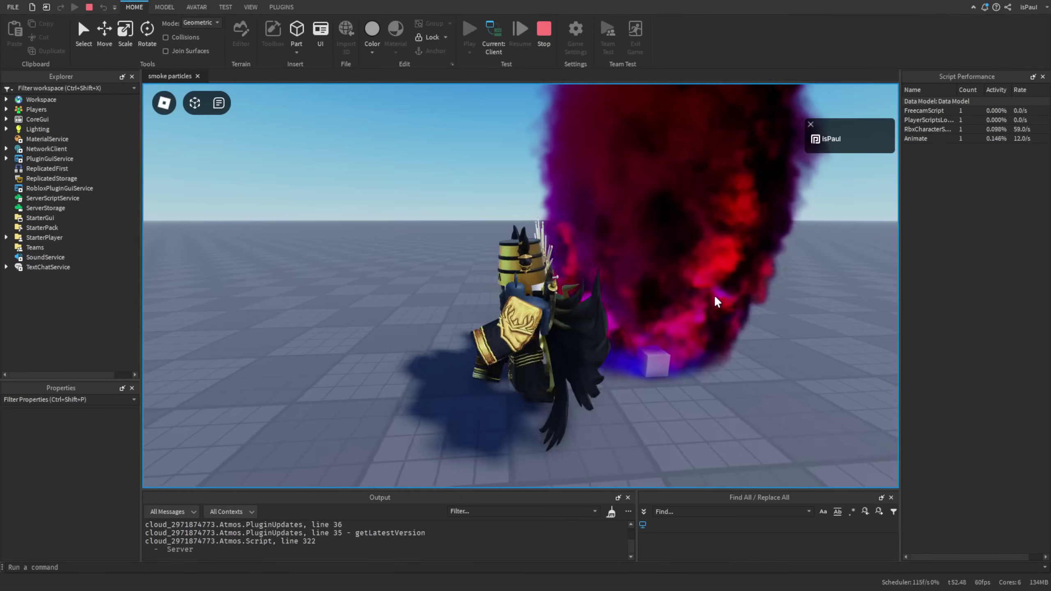
Step: Walk the avatar around and through the red and purple smoke particles in the Roblox Studio playtest
{"action": "key", "text": "w"}
{"action": "key", "text": "d"}
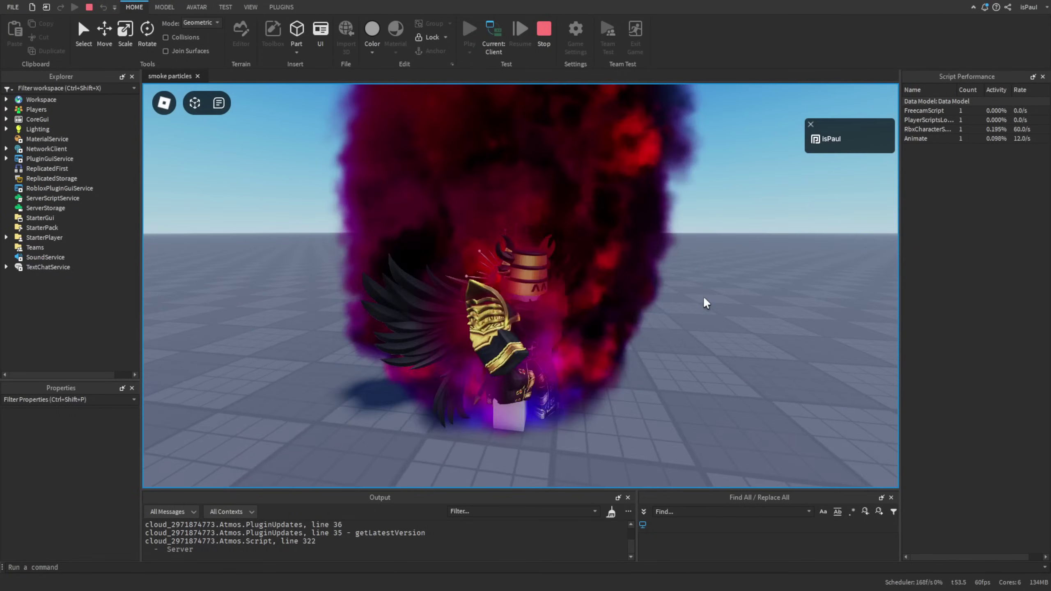
{"action": "key", "text": "s"}
{"action": "key", "text": "w"}
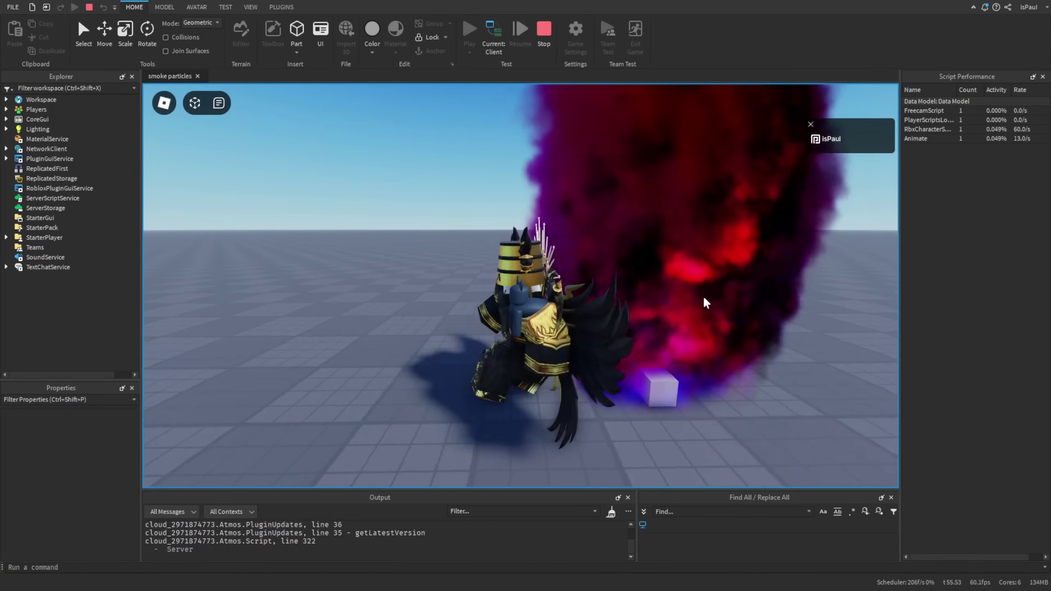